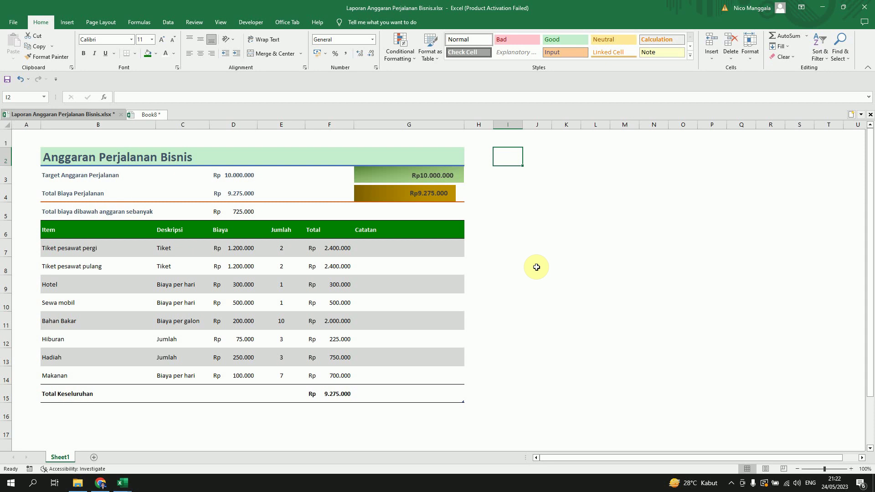
Create a new blank workbook and enter the title "Anggaran Perjalanan Bisnis" in cell B2.
{"action": "left_click", "coordinate": [50, 213]}
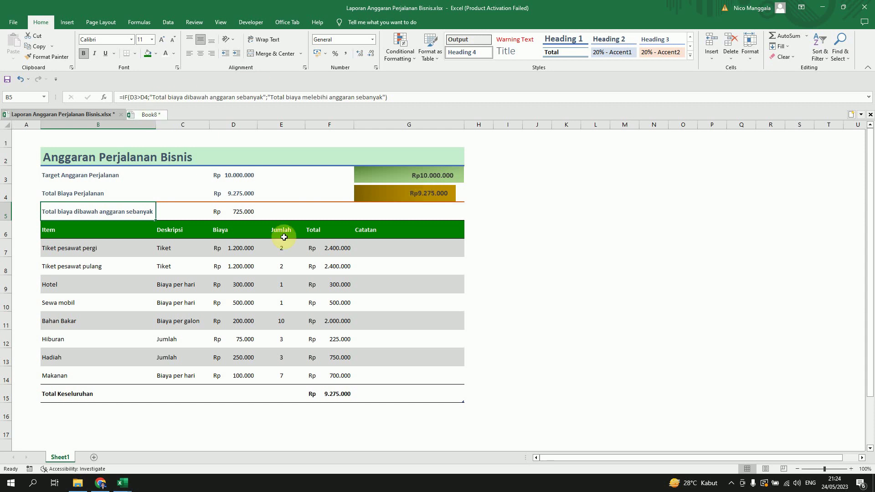
{"action": "key", "text": "ctrl+n"}
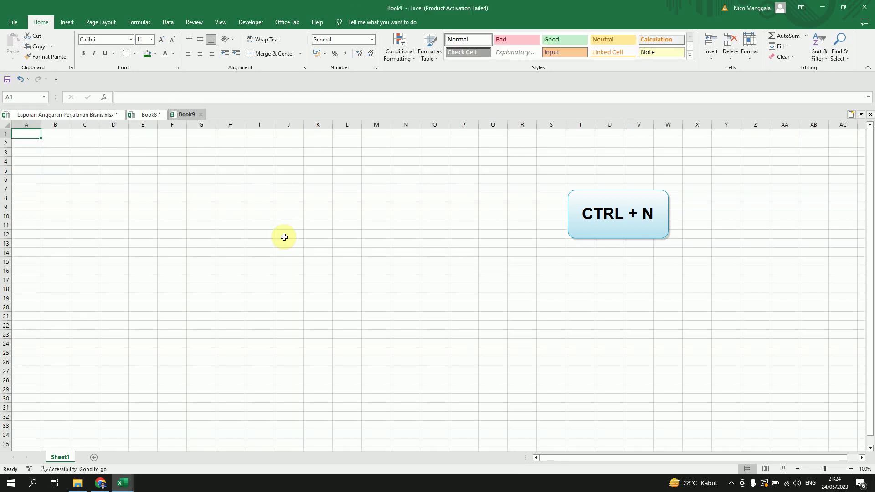
{"action": "left_click", "coordinate": [60, 141]}
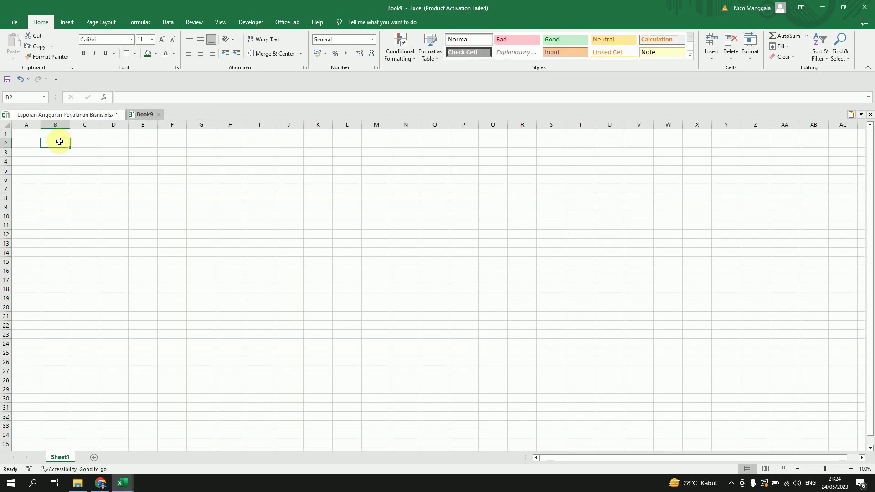
{"action": "type", "text": "Anggara"}
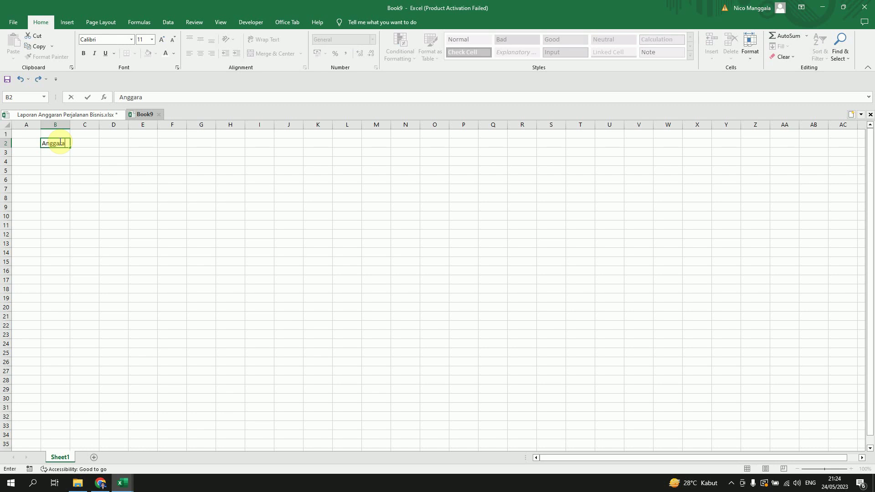
{"action": "type", "text": "n Perjalanan Bisnis"}
{"action": "key", "text": "Return"}
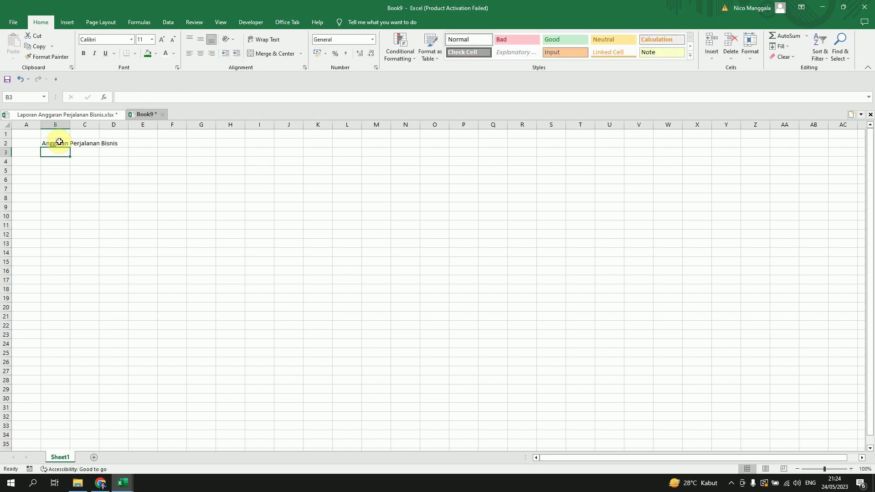
Enter the labels "Target Anggaran Perjalanan" in cell B3 and "Total Biaya Perjalanan" in cell B4.
{"action": "type", "text": "Ta"}
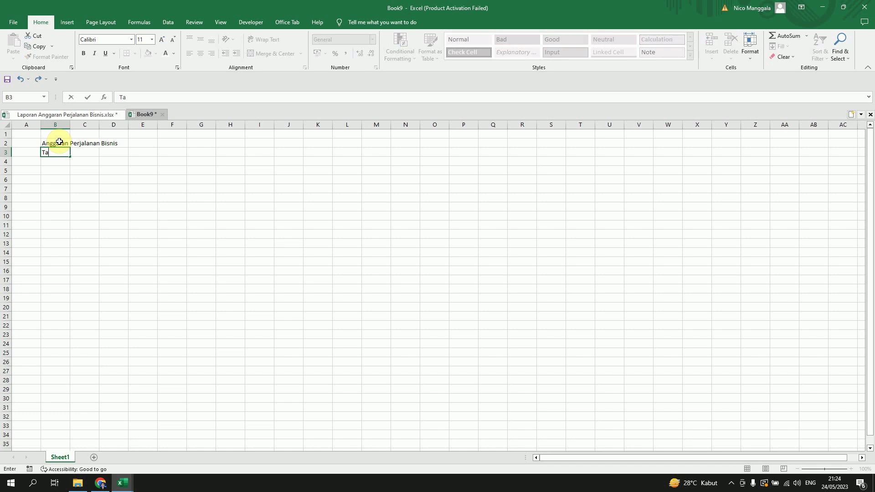
{"action": "type", "text": "rget Anggaran Perjalanan"}
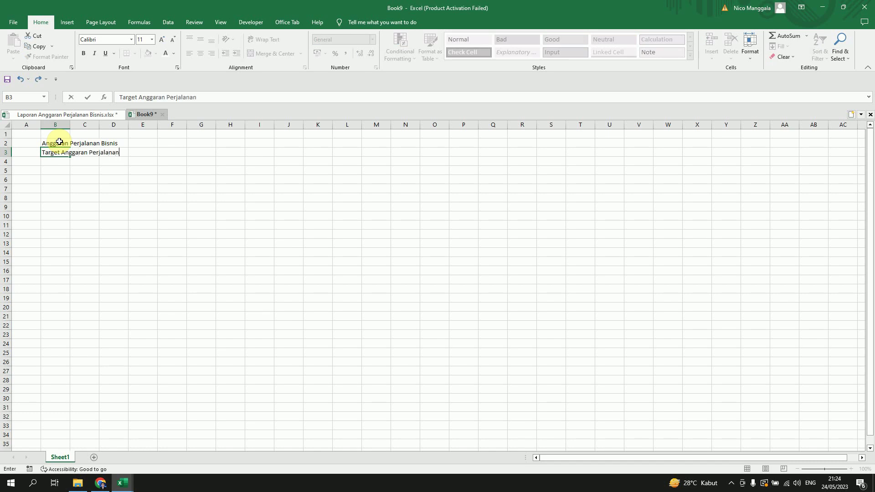
{"action": "left_click", "coordinate": [163, 226]}
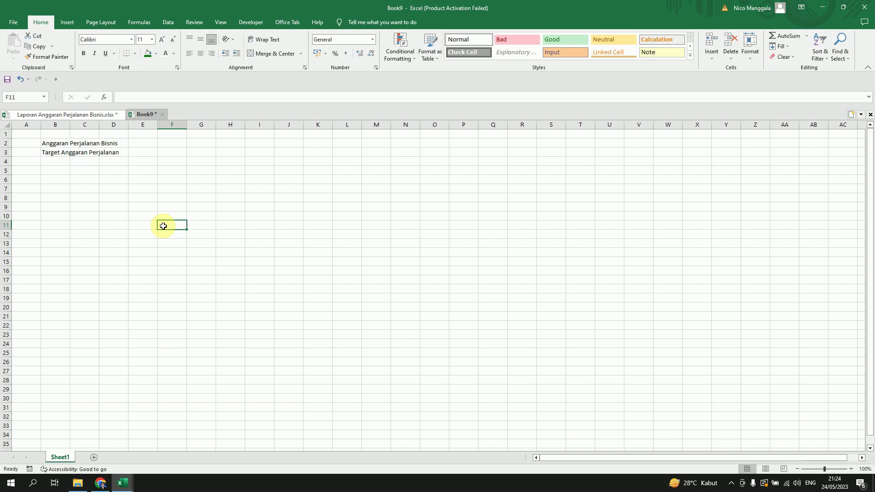
{"action": "left_click", "coordinate": [61, 164]}
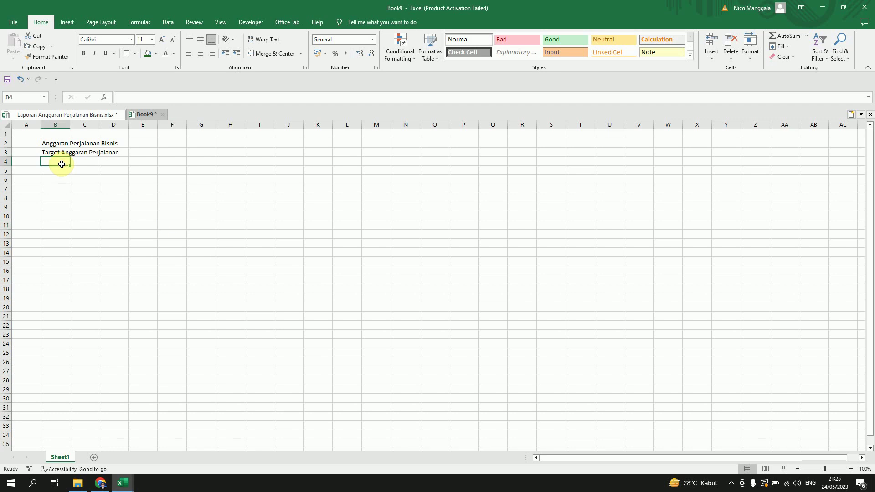
{"action": "type", "text": "To"}
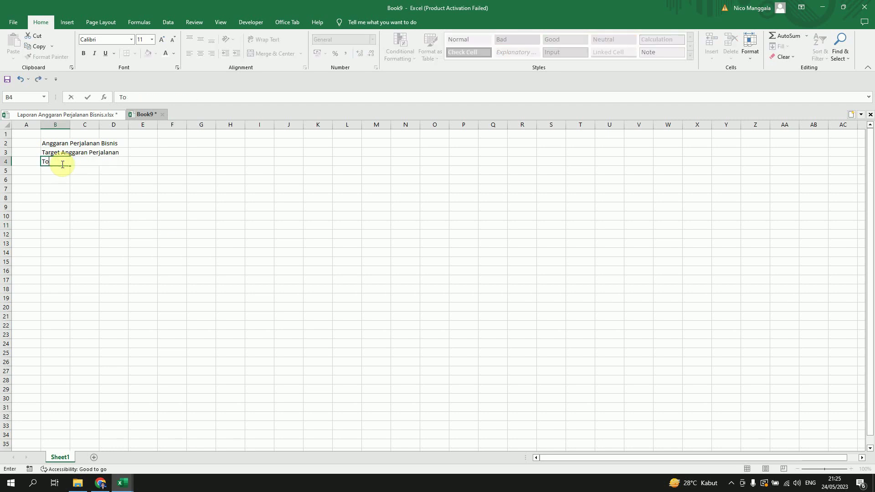
{"action": "type", "text": "tal Biaya Perjalanan"}
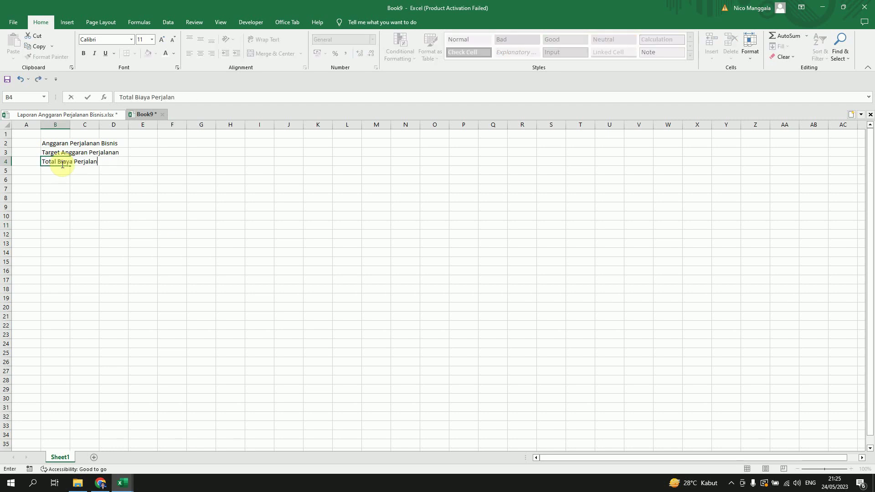
{"action": "key", "text": "Return"}
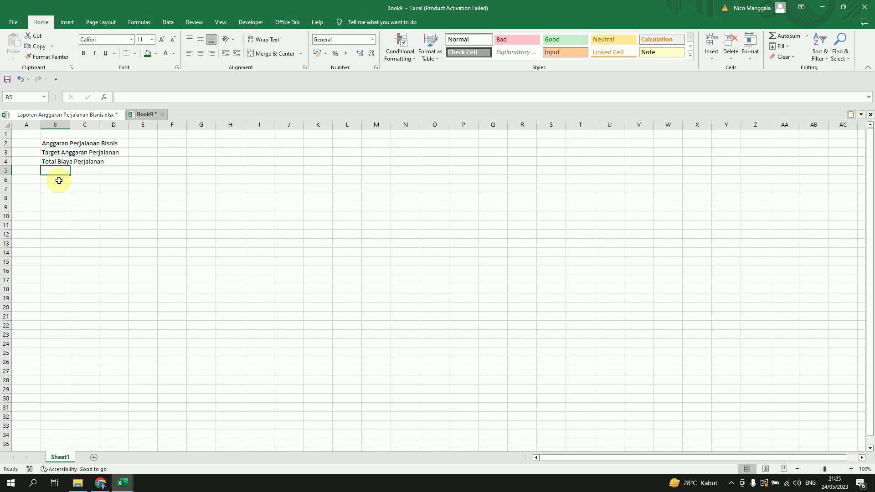
Enter the headers Item, Deskripsi, Biaya, Jumlah, Total and Catatan across row 6, starting in cell B6.
{"action": "left_click", "coordinate": [59, 181]}
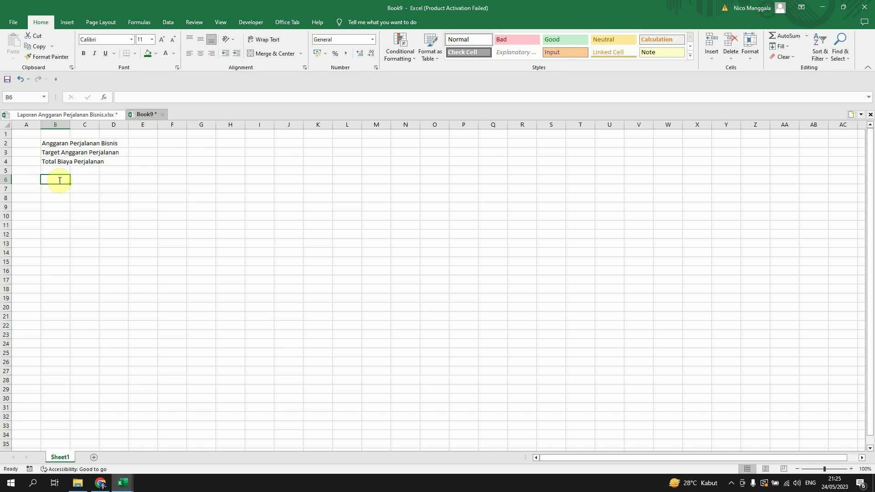
{"action": "type", "text": "In"}
{"action": "type", "text": "tem"}
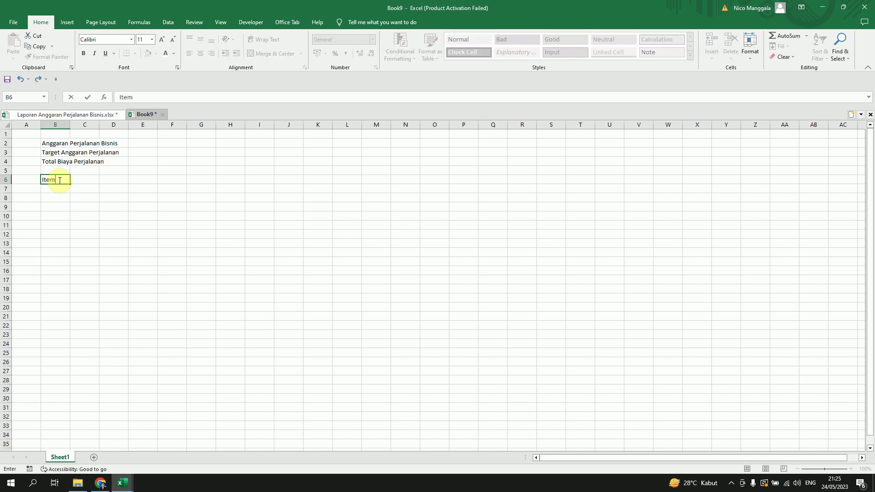
{"action": "key", "text": "Tab"}
{"action": "type", "text": "Deskripsi"}
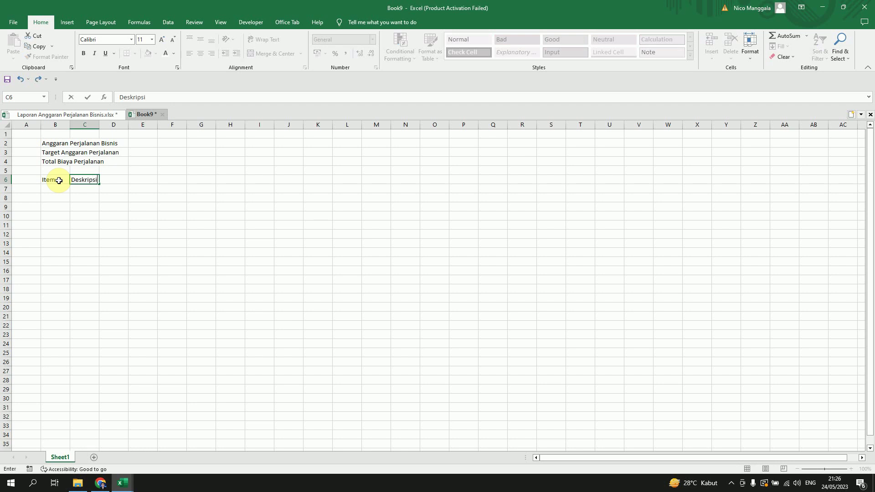
{"action": "key", "text": "Tab"}
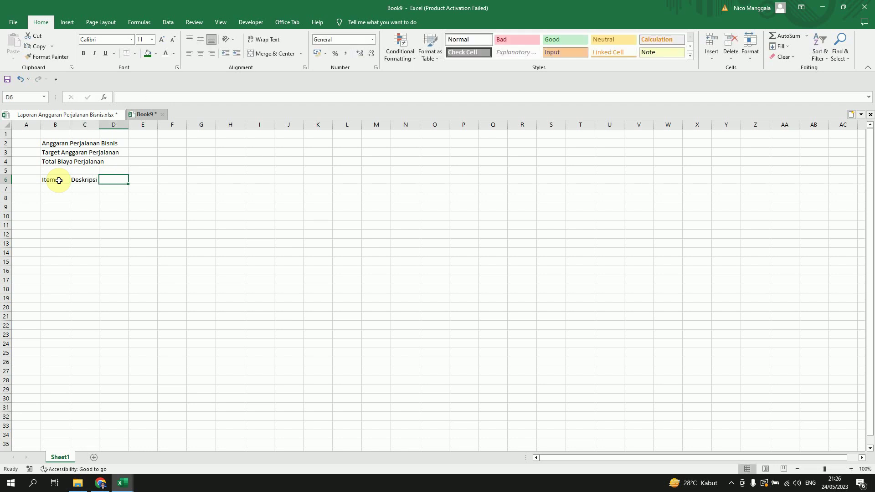
{"action": "type", "text": "Biaya"}
{"action": "key", "text": "Tab"}
{"action": "type", "text": "Ju"}
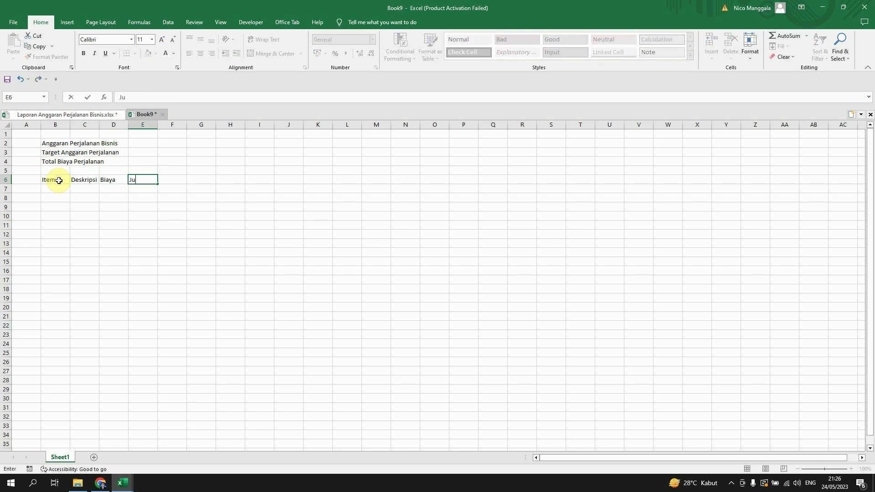
{"action": "type", "text": "mlah"}
{"action": "key", "text": "Tab"}
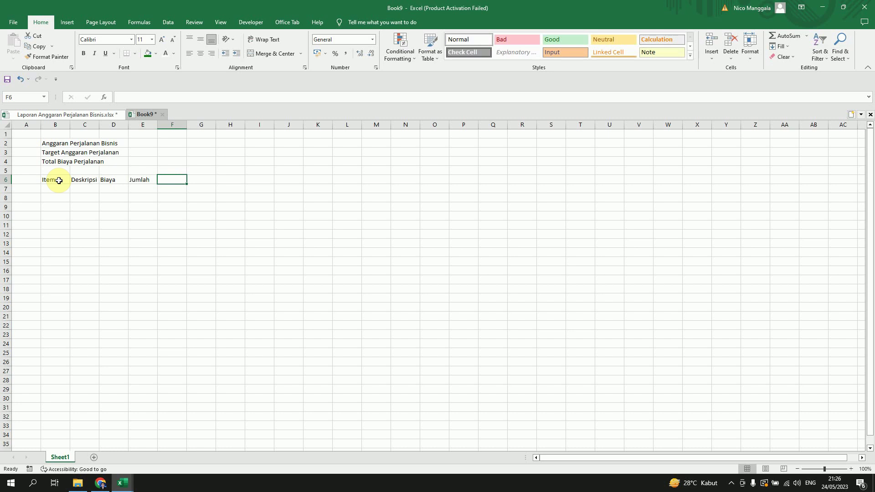
{"action": "type", "text": "Total"}
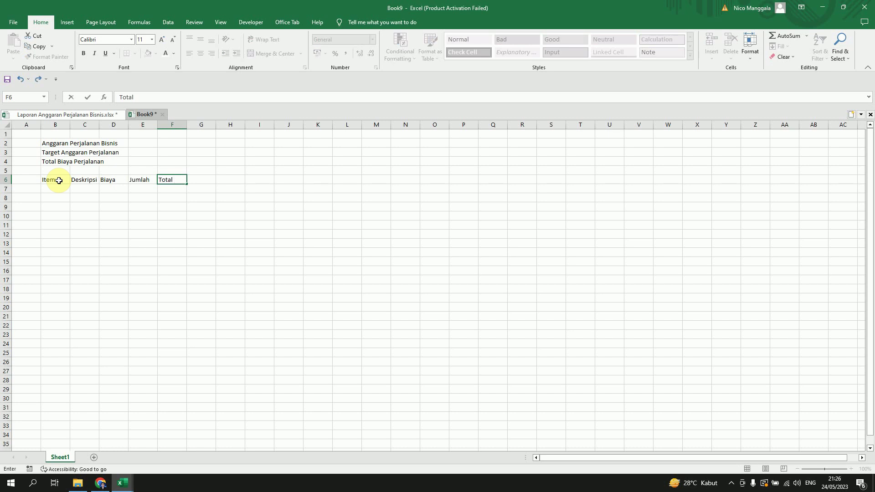
{"action": "key", "text": "Tab"}
{"action": "type", "text": "Catatan"}
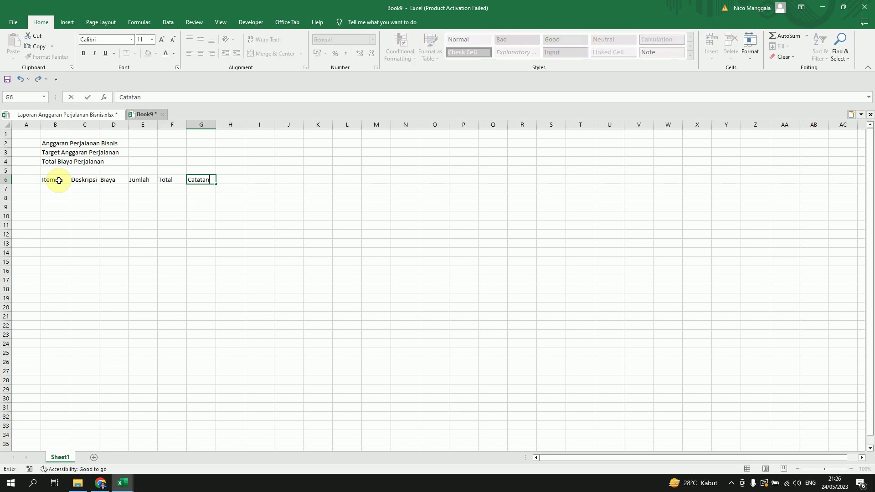
{"action": "key", "text": "Down"}
{"action": "key", "text": "Down"}
{"action": "key", "text": "Down"}
{"action": "key", "text": "Down"}
{"action": "key", "text": "Down"}
Widen columns B, C, D, F and G and slightly narrow column E to suit the budget headers.
{"action": "left_click_drag", "start_coordinate": [97, 123], "coordinate": [126, 123]}
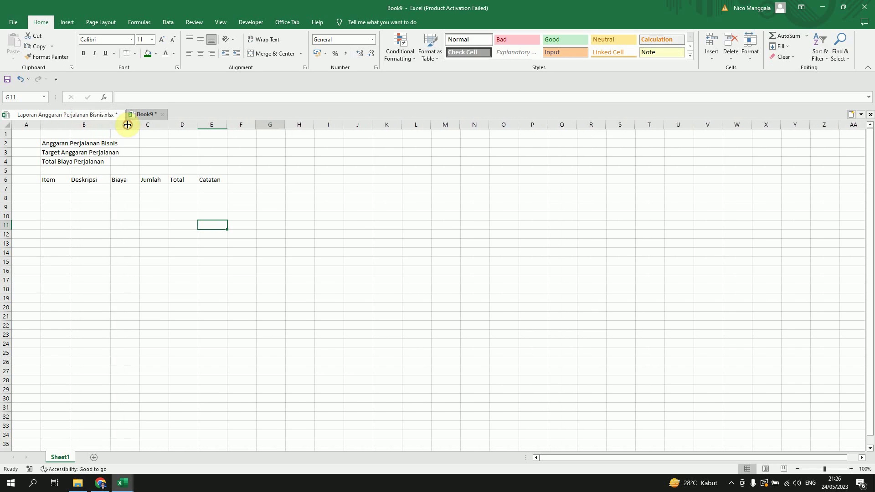
{"action": "left_click_drag", "start_coordinate": [284, 123], "coordinate": [319, 124]}
{"action": "mouse_move", "coordinate": [255, 124]}
{"action": "left_mouse_down"}
{"action": "mouse_move", "coordinate": [273, 124]}
{"action": "mouse_move", "coordinate": [205, 124]}
{"action": "mouse_move", "coordinate": [250, 124]}
{"action": "left_mouse_up"}
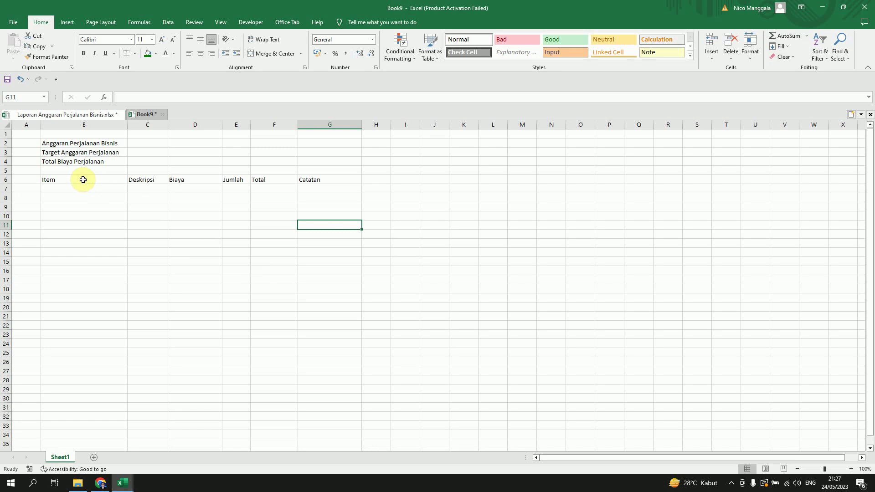
Format B6:G11 as a table with headers, using the first black-and-grey banded Light table style.
{"action": "left_click_drag", "start_coordinate": [82, 178], "coordinate": [356, 228]}
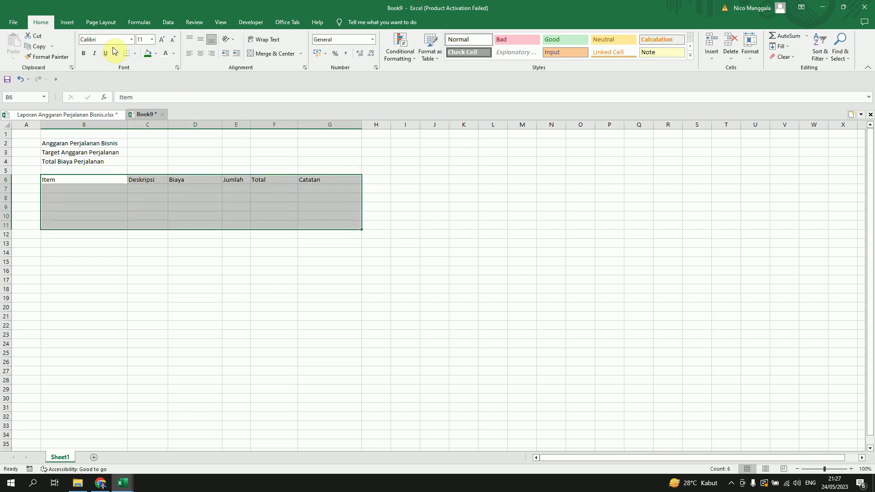
{"action": "left_click", "coordinate": [435, 62]}
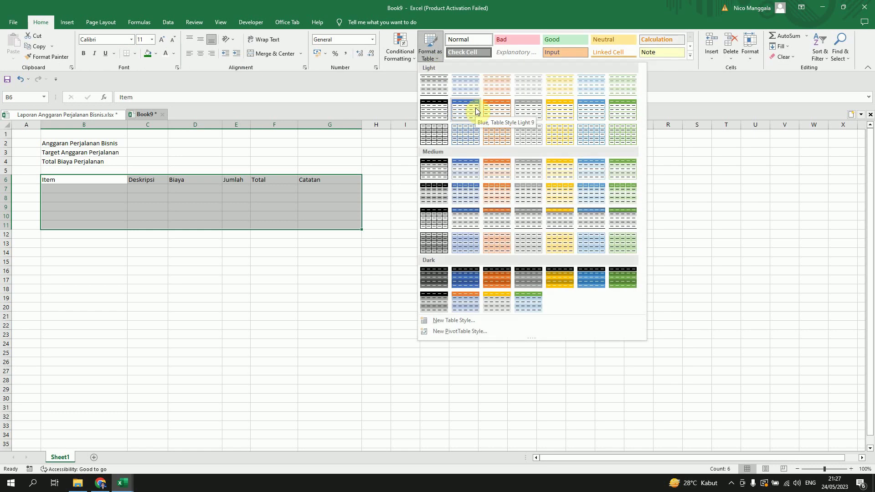
{"action": "left_click", "coordinate": [430, 87]}
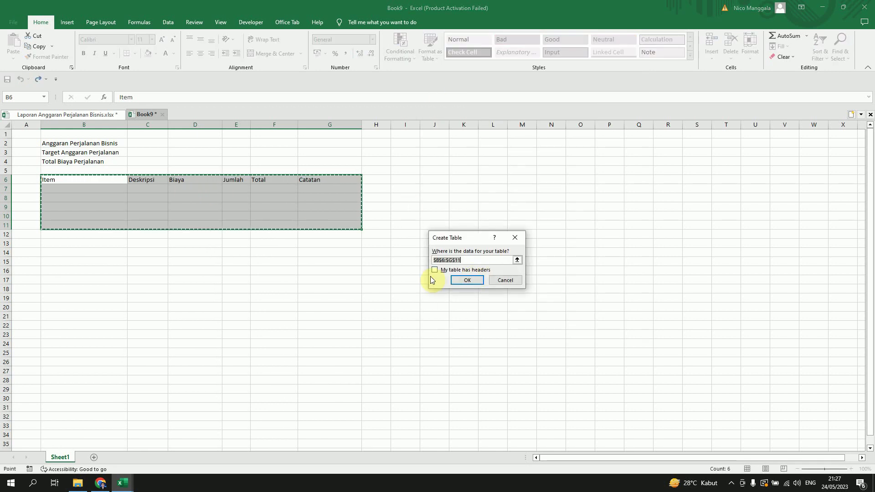
{"action": "left_click", "coordinate": [434, 270]}
{"action": "left_click", "coordinate": [465, 280]}
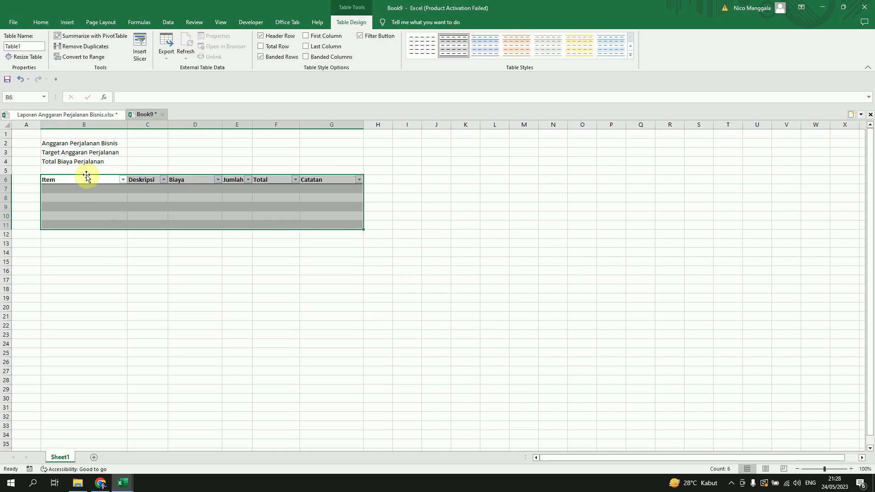
Turn off the filter on the table's header row B6:G6.
{"action": "left_click_drag", "start_coordinate": [85, 179], "coordinate": [351, 179]}
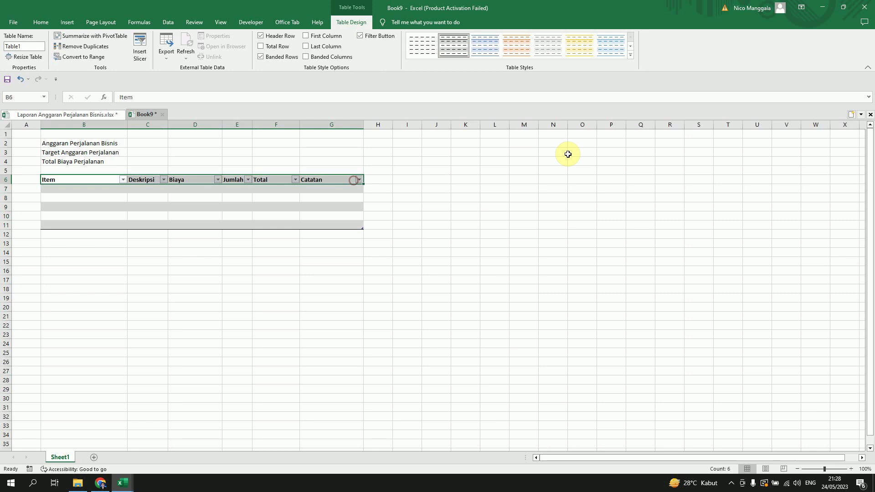
{"action": "left_click", "coordinate": [47, 26]}
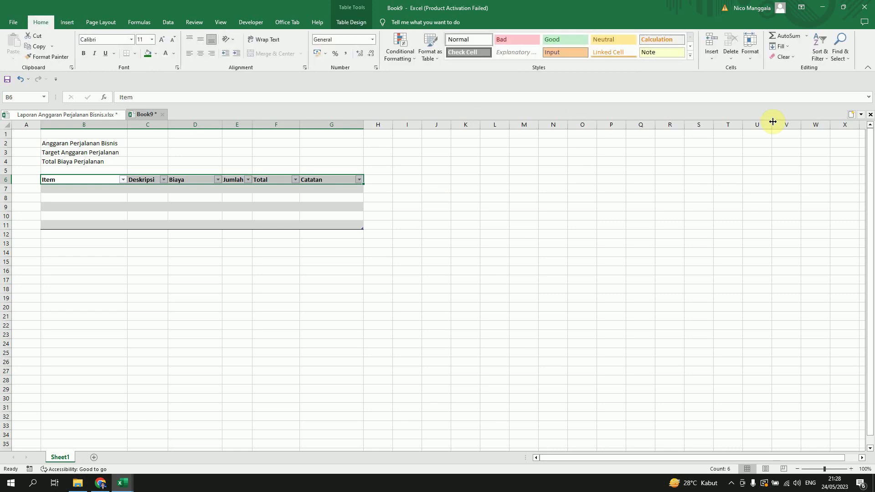
{"action": "left_click", "coordinate": [819, 49]}
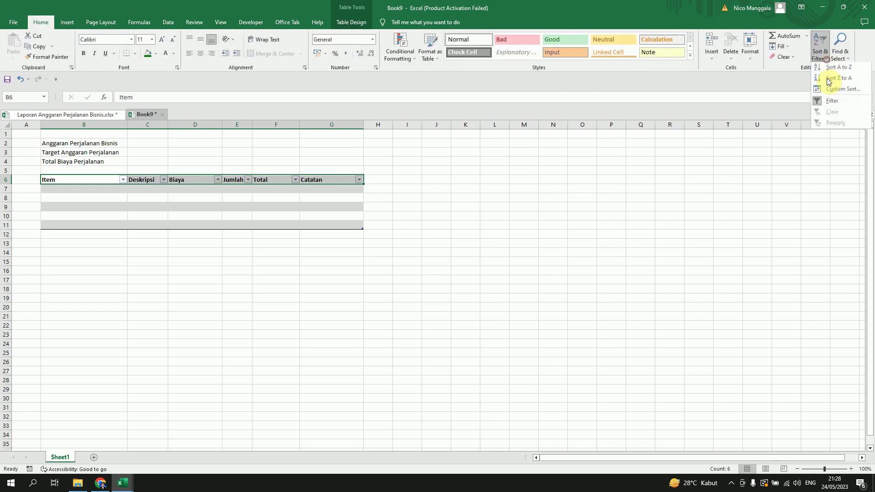
{"action": "left_click", "coordinate": [834, 104]}
{"action": "left_click", "coordinate": [453, 252]}
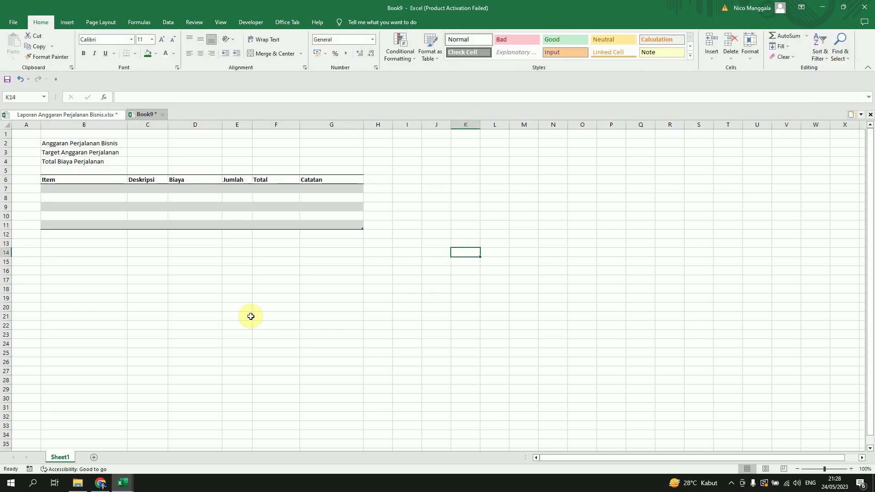
{"action": "left_click", "coordinate": [236, 307]}
Give the header cells B6:G6 a green fill and white font colour.
{"action": "left_click_drag", "start_coordinate": [57, 180], "coordinate": [360, 180]}
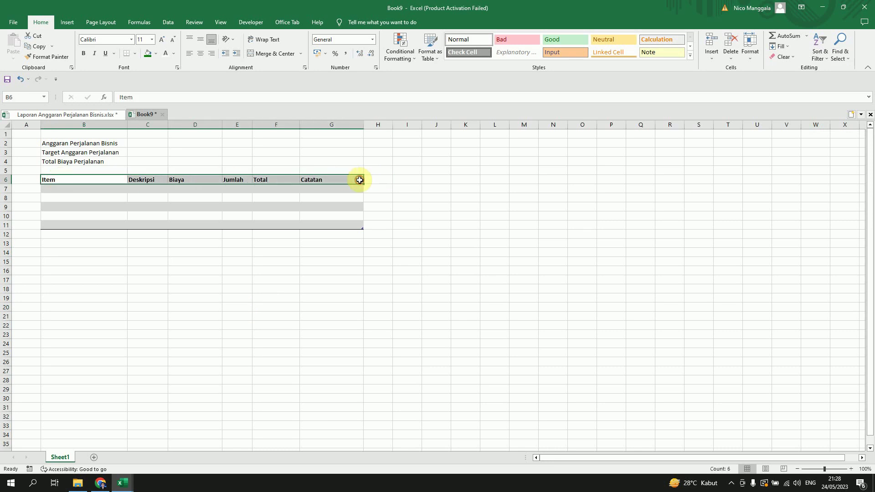
{"action": "left_click", "coordinate": [148, 55]}
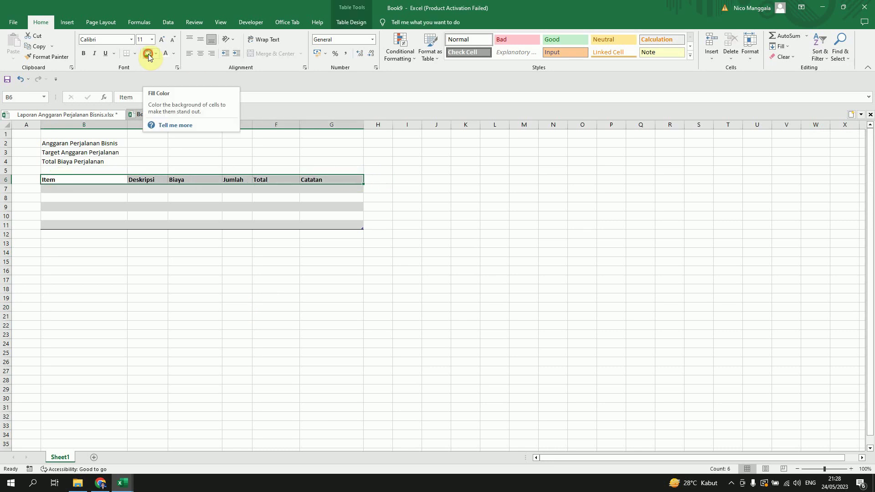
{"action": "left_click", "coordinate": [174, 57]}
{"action": "left_click", "coordinate": [166, 83]}
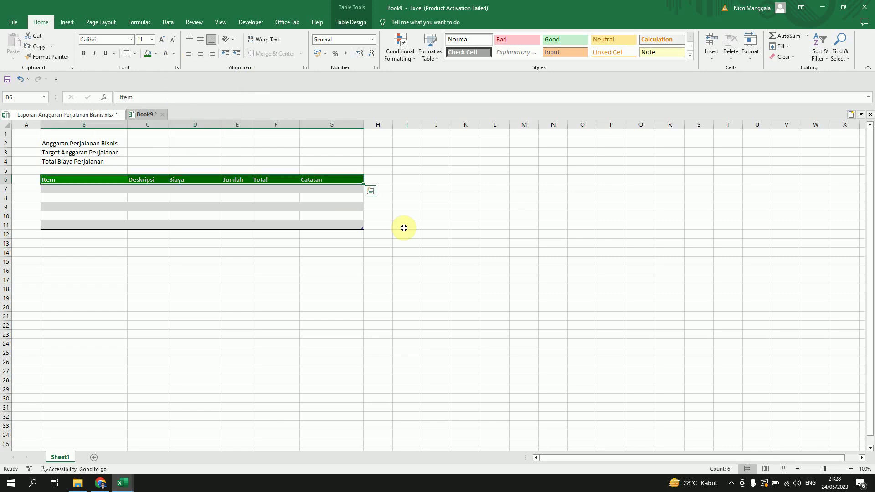
Enter the item "Tiket pesawat pergi" in B7 with the description "Tiket" in C7.
{"action": "left_click", "coordinate": [78, 234]}
{"action": "scroll", "coordinate": [78, 235], "scroll_direction": "down", "scroll_amount": 1}
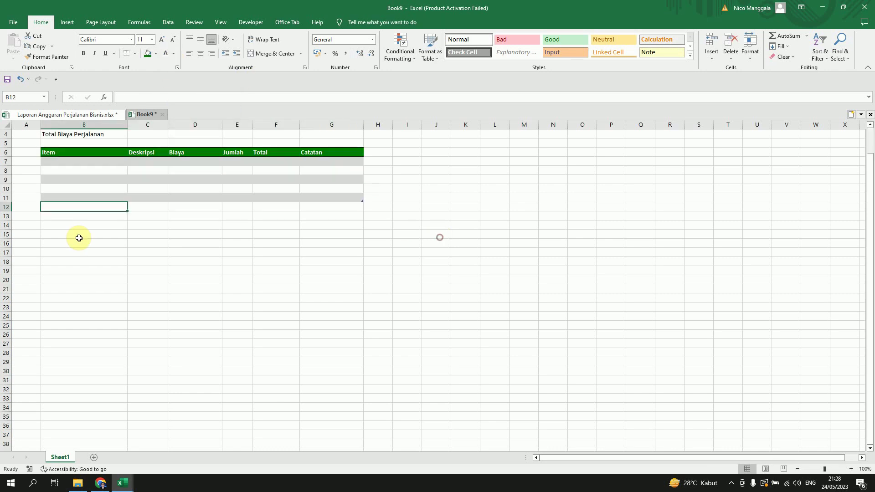
{"action": "double_click", "coordinate": [73, 163]}
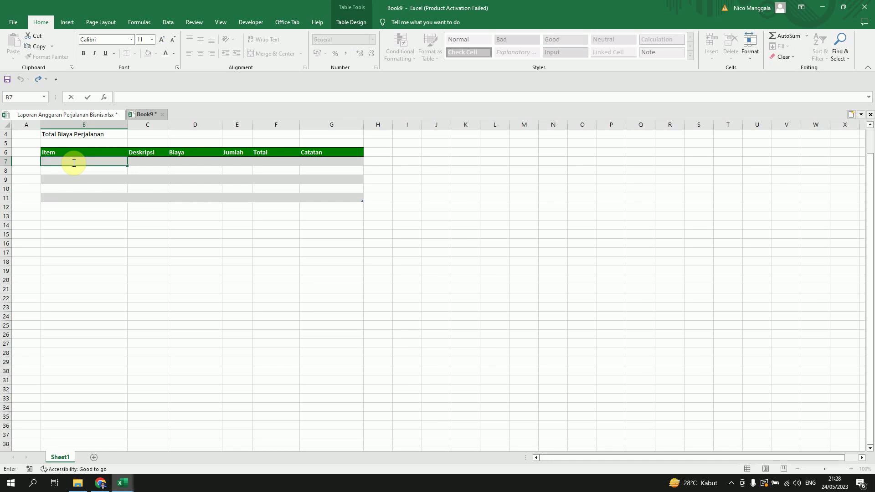
{"action": "type", "text": "Tiket pesawat pergi"}
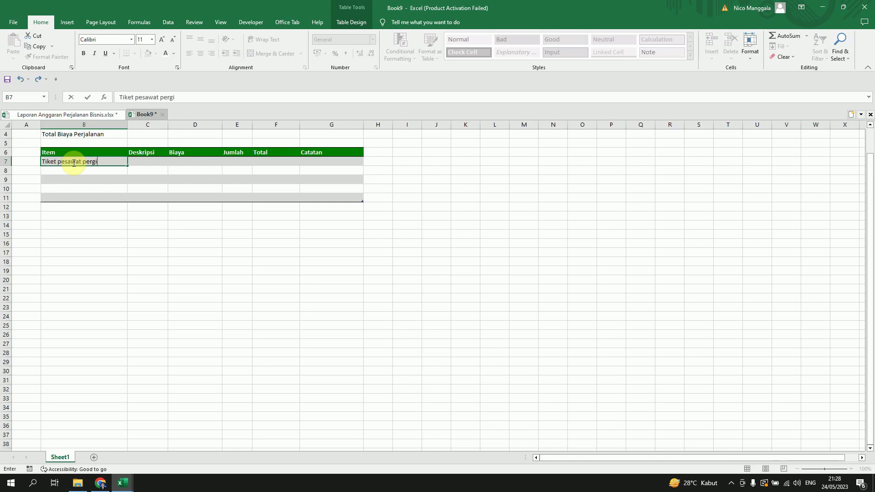
{"action": "key", "text": "Tab"}
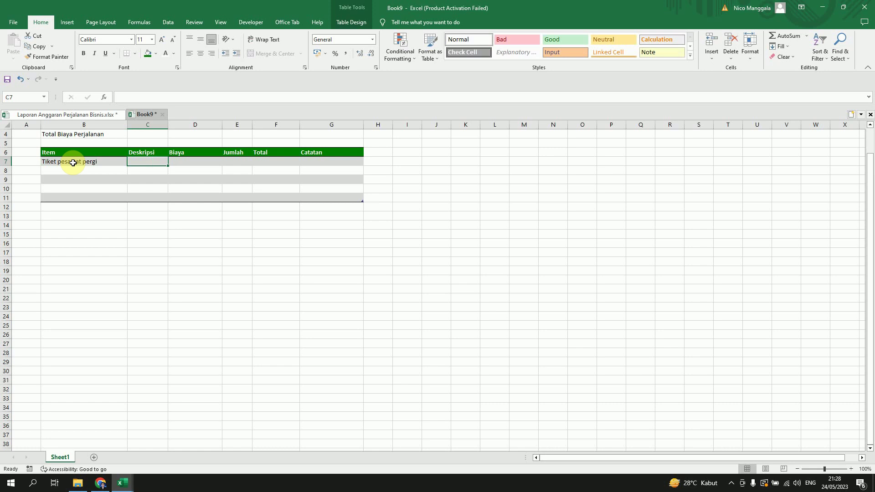
{"action": "type", "text": "Tiket"}
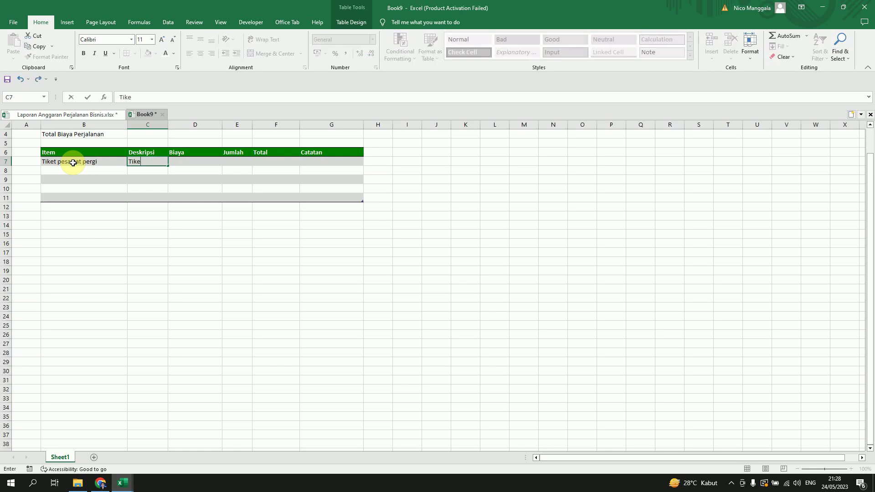
{"action": "key", "text": "Tab"}
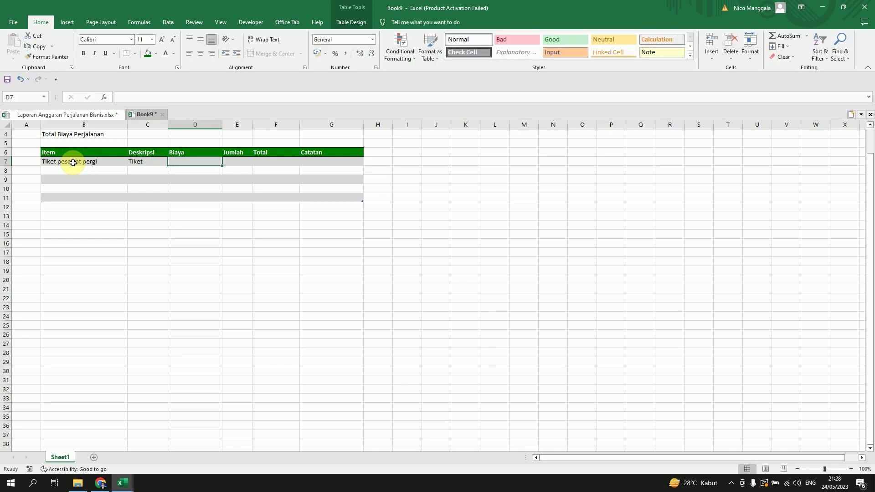
Format the whole Biaya column D as Accounting with 0 decimal places and the Rp symbol.
{"action": "scroll", "coordinate": [73, 162], "scroll_direction": "up", "scroll_amount": 1}
{"action": "left_click", "coordinate": [195, 125]}
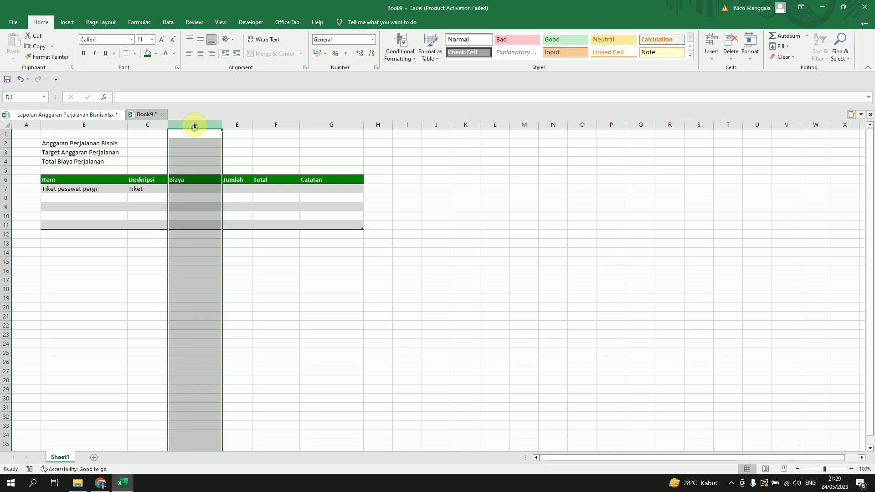
{"action": "right_click", "coordinate": [195, 125]}
{"action": "left_click", "coordinate": [236, 245]}
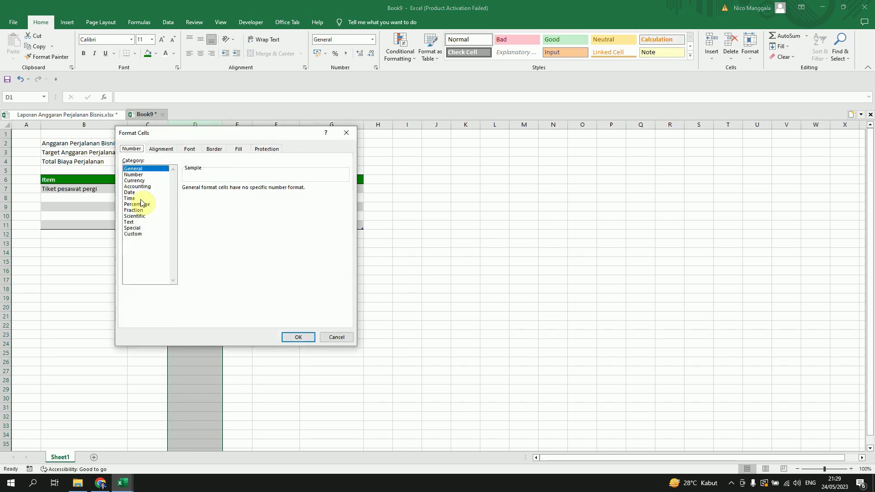
{"action": "left_click", "coordinate": [137, 186]}
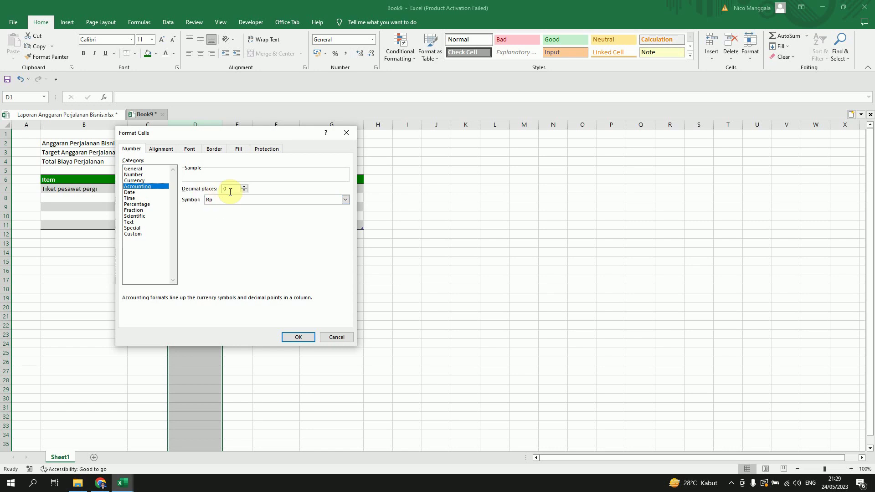
{"action": "left_click", "coordinate": [306, 337]}
Enter a cost of 1200000 in D7 and a quantity of 2 in E7 for the outbound flight ticket.
{"action": "left_click", "coordinate": [201, 189]}
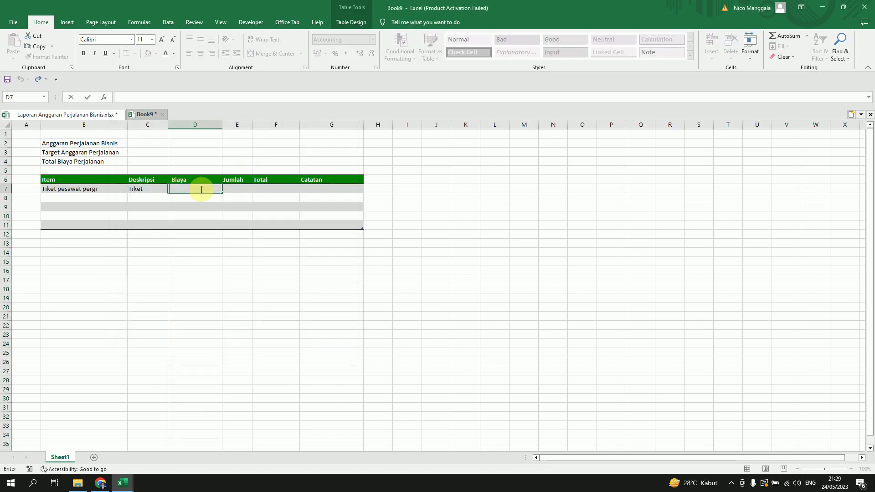
{"action": "type", "text": "1200000"}
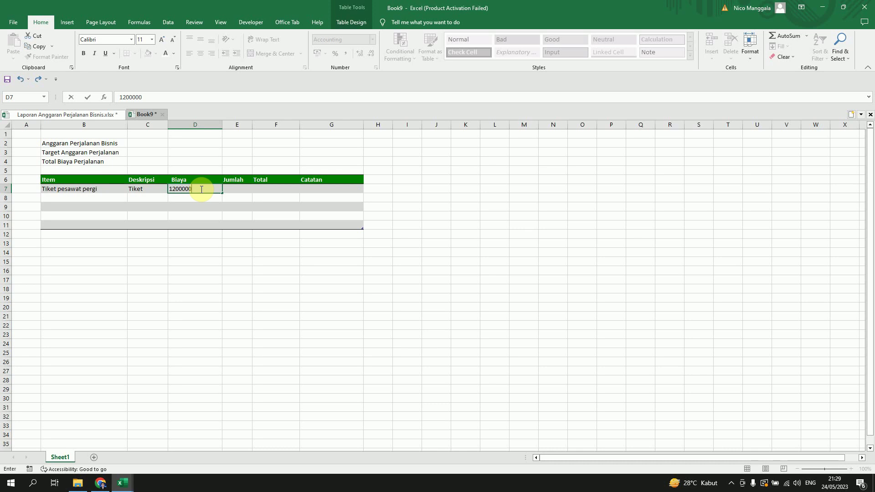
{"action": "key", "text": "Tab"}
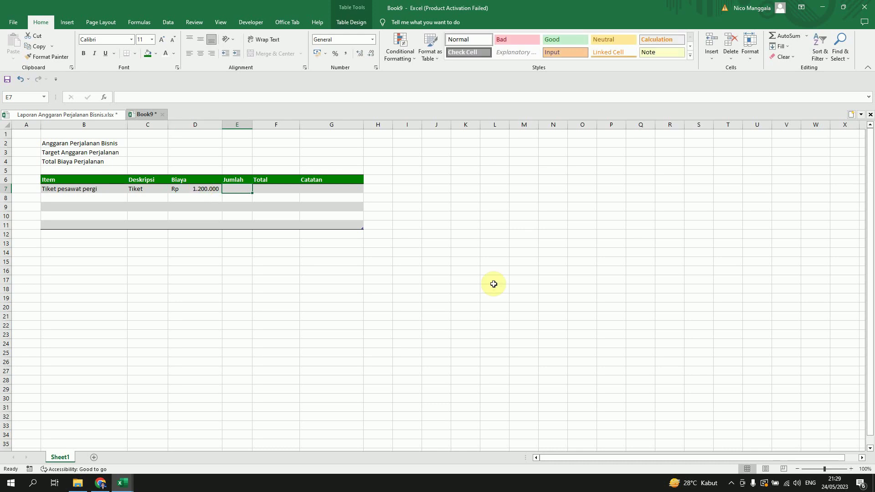
{"action": "type", "text": "2"}
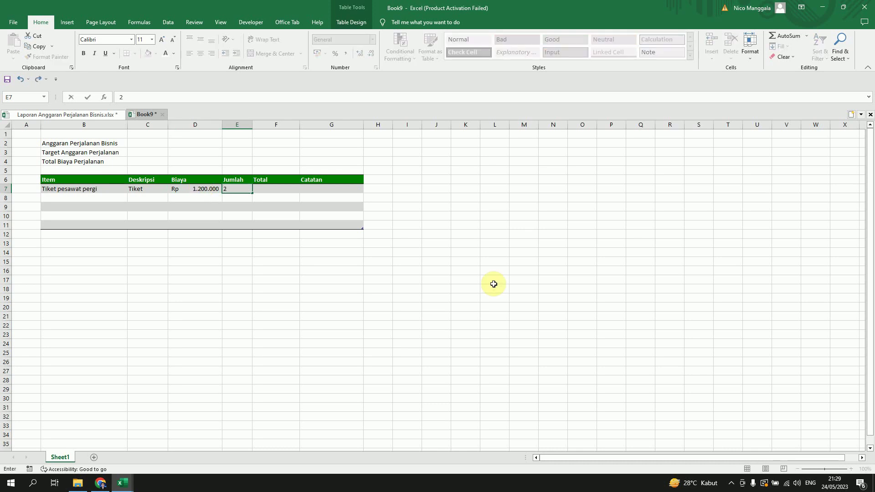
{"action": "key", "text": "Tab"}
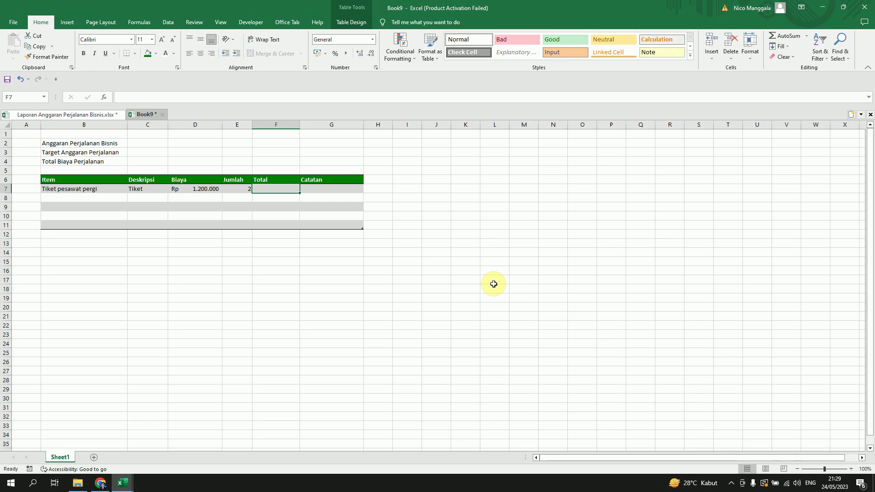
Enter the item "Tiket pesawat pulang" in B8 and fill the description "Tiket" down from C7 to C8.
{"action": "left_click", "coordinate": [97, 197]}
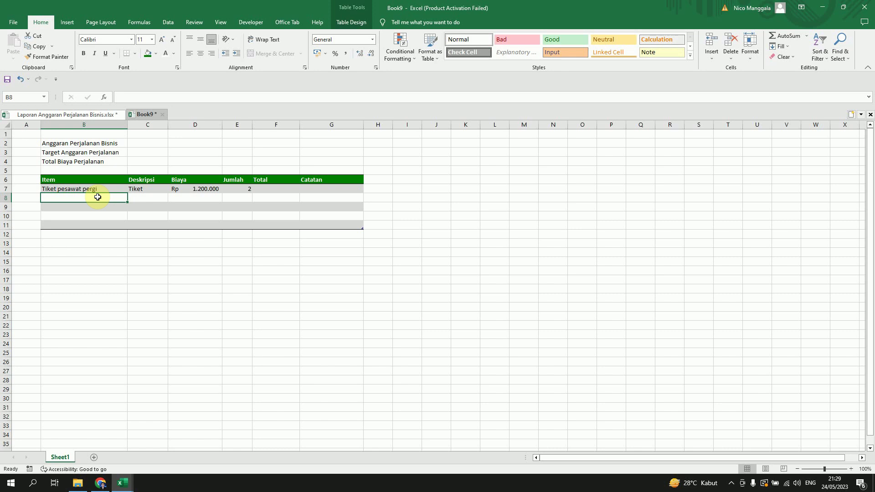
{"action": "type", "text": "Tiket pesawat pergi"}
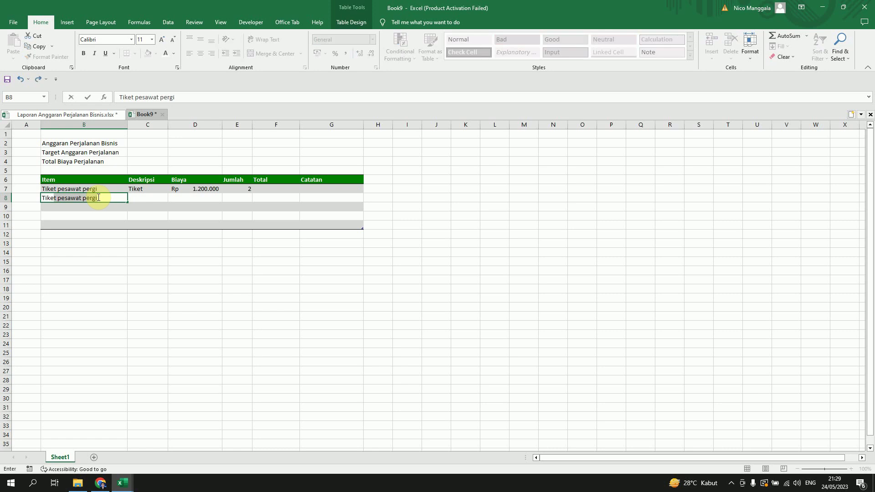
{"action": "left_click", "coordinate": [98, 197]}
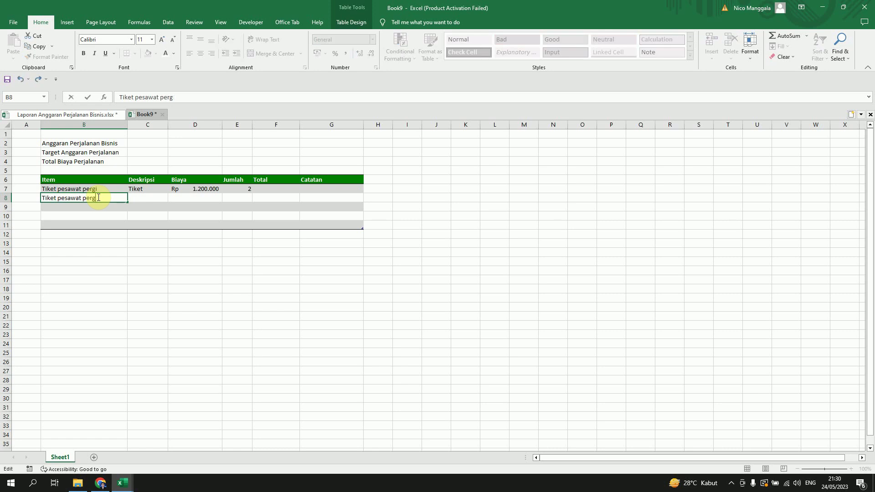
{"action": "key", "text": "BackSpace"}
{"action": "key", "text": "BackSpace"}
{"action": "key", "text": "BackSpace"}
{"action": "key", "text": "BackSpace"}
{"action": "type", "text": "ulang"}
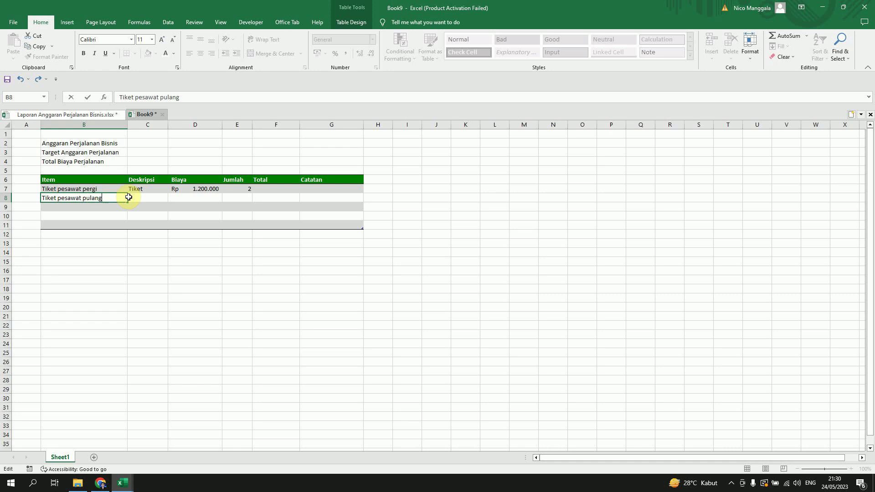
{"action": "left_click", "coordinate": [152, 189]}
{"action": "left_click_drag", "start_coordinate": [168, 193], "coordinate": [171, 202]}
Enter a cost of 1200000 in D8 and a quantity of 2 in E8 for the return flight ticket.
{"action": "left_click", "coordinate": [199, 202]}
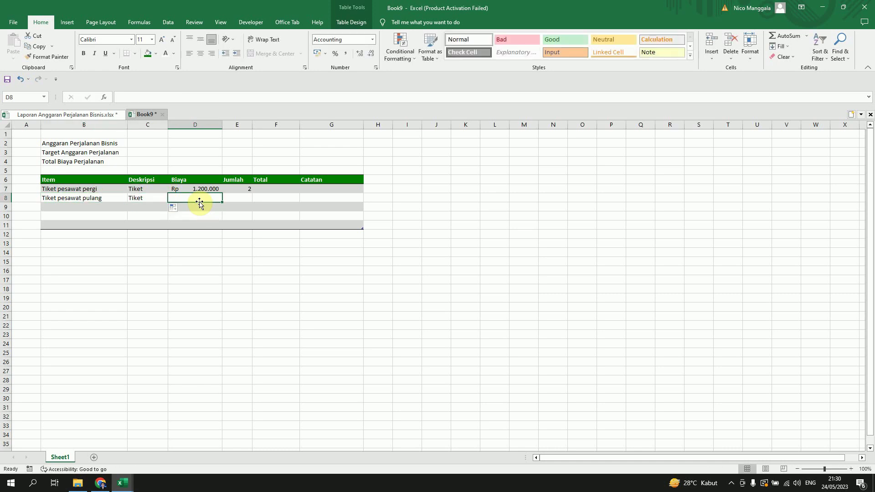
{"action": "type", "text": "1.200.0"}
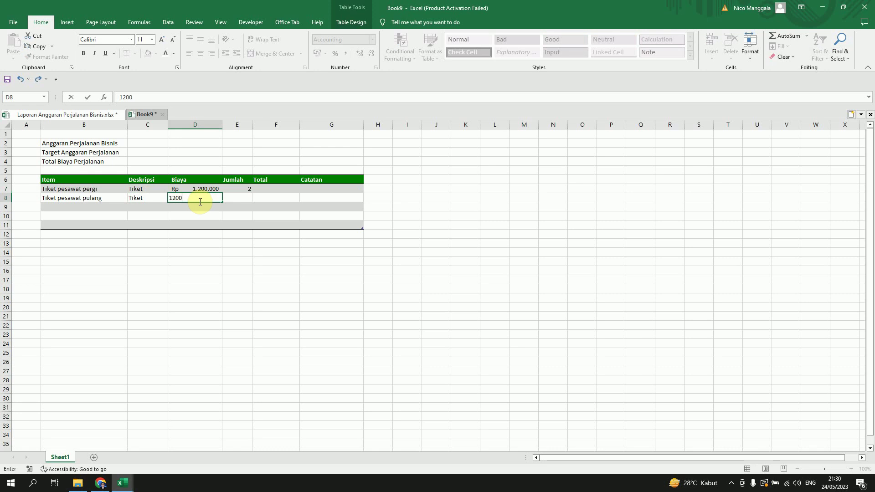
{"action": "type", "text": "000"}
{"action": "left_click", "coordinate": [205, 254]}
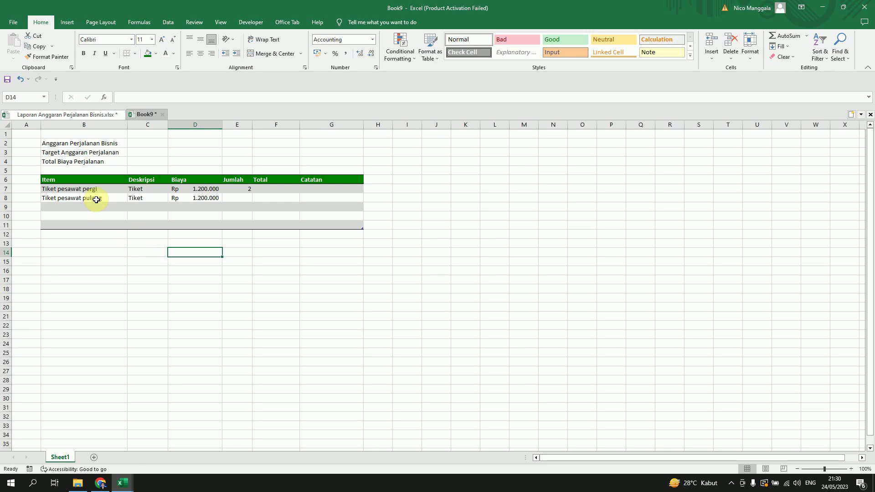
{"action": "left_click", "coordinate": [237, 198]}
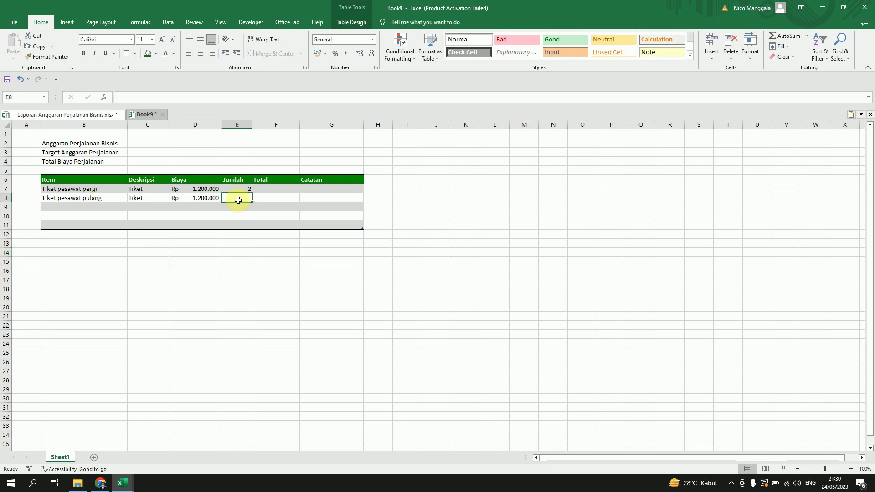
{"action": "type", "text": "2"}
Enter the item "Hotel" in B9 with the description "Biaya per hari" in C9, and widen column C to give the text more room.
{"action": "left_click", "coordinate": [79, 206]}
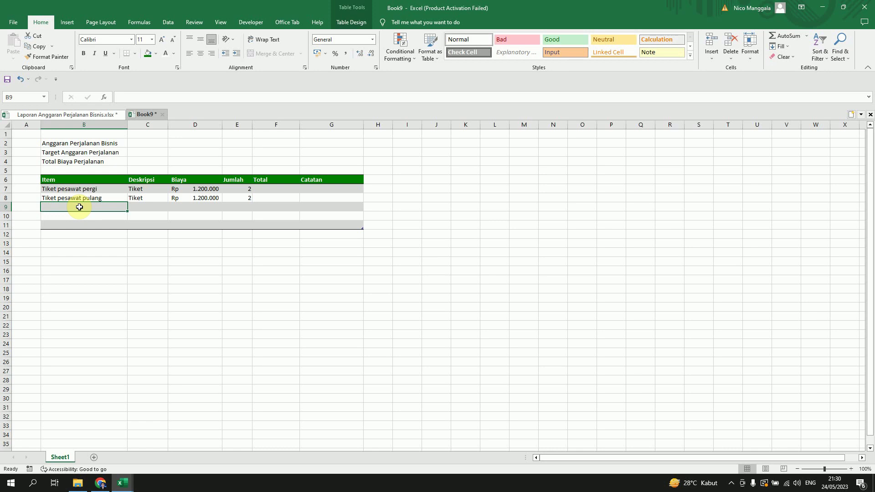
{"action": "type", "text": "Hotel"}
{"action": "key", "text": "Tab"}
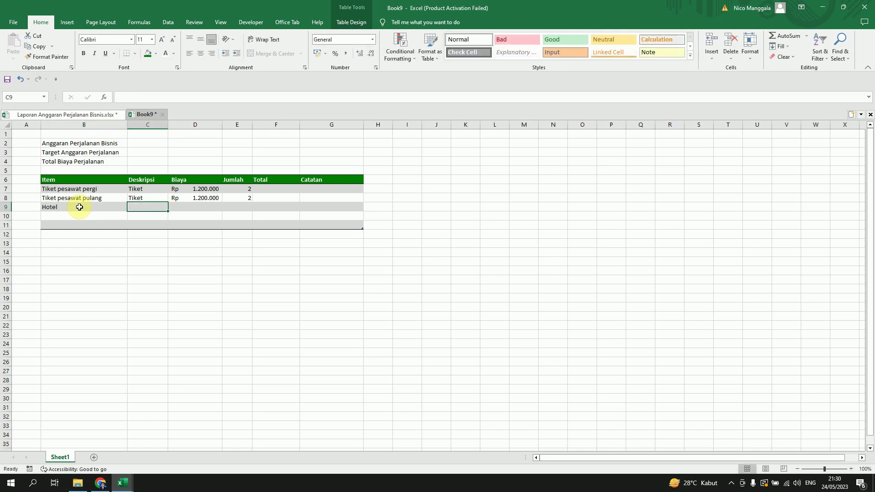
{"action": "type", "text": "Biaya"}
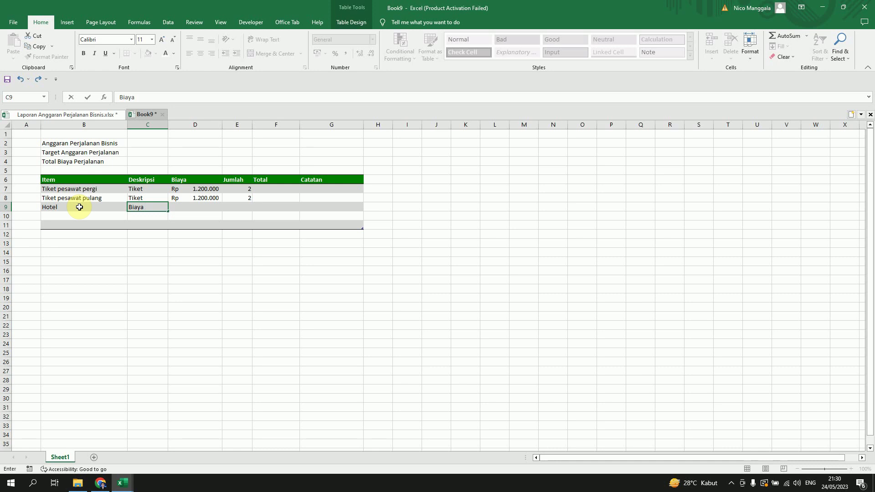
{"action": "type", "text": " per hari"}
{"action": "key", "text": "Tab"}
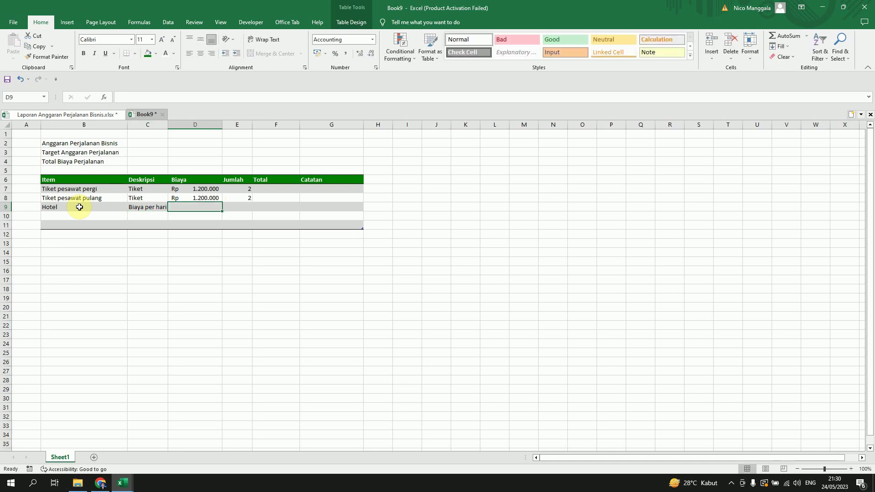
{"action": "left_click_drag", "start_coordinate": [168, 124], "coordinate": [187, 123]}
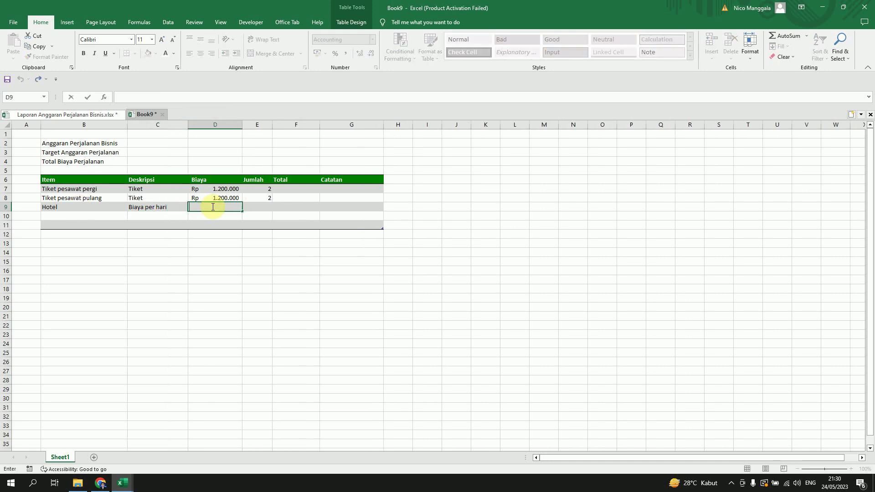
Enter a cost of 300000 in D9 and a quantity of 1 in E9 for the hotel.
{"action": "type", "text": "300000"}
{"action": "key", "text": "Tab"}
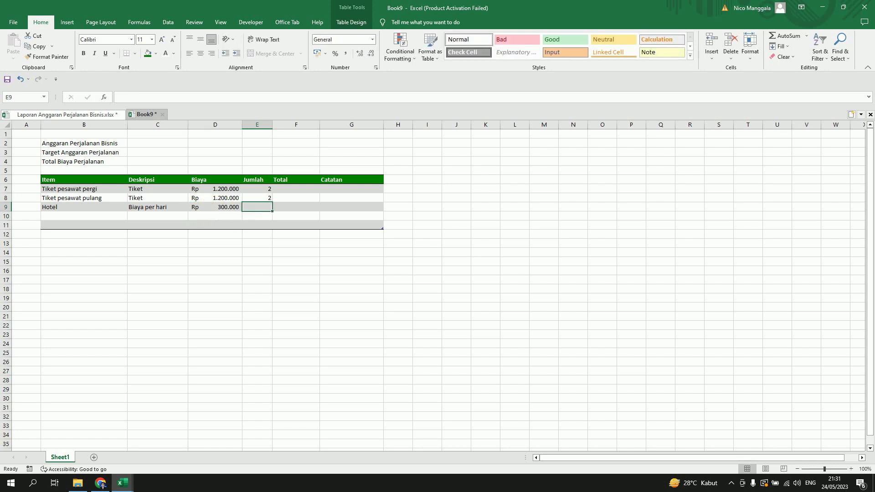
{"action": "type", "text": "1"}
{"action": "key", "text": "Return"}
{"action": "key", "text": "Return"}
{"action": "key", "text": "Return"}
{"action": "key", "text": "Return"}
{"action": "key", "text": "Return"}
Enter the item "Sewa mobil" in B10 with the description "Biaya per hari" in C10.
{"action": "left_click", "coordinate": [87, 216]}
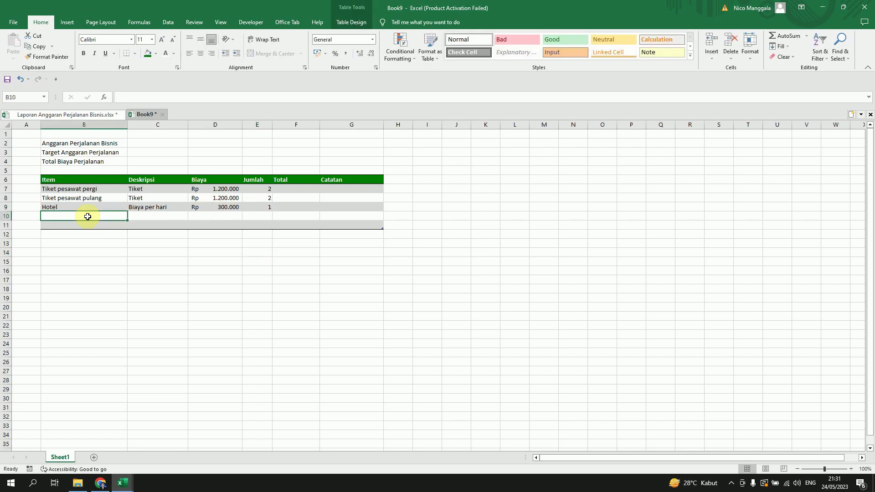
{"action": "type", "text": "Sewa mobil"}
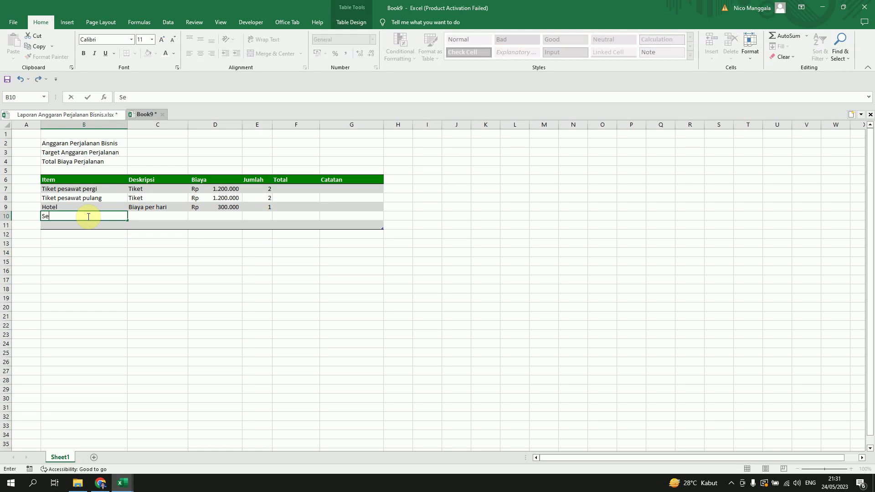
{"action": "key", "text": "Tab"}
{"action": "type", "text": "B"}
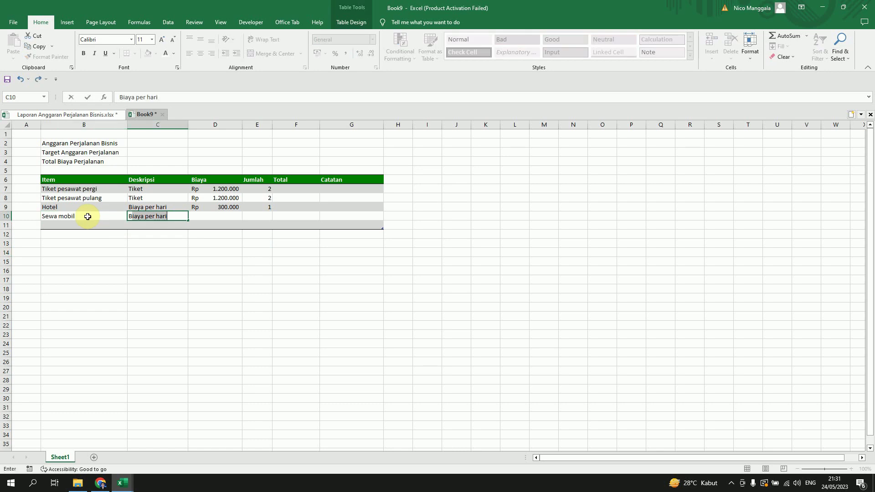
Enter a cost of 500000 in D10 and a quantity of 1 in E10 for the car rental.
{"action": "left_click", "coordinate": [235, 219]}
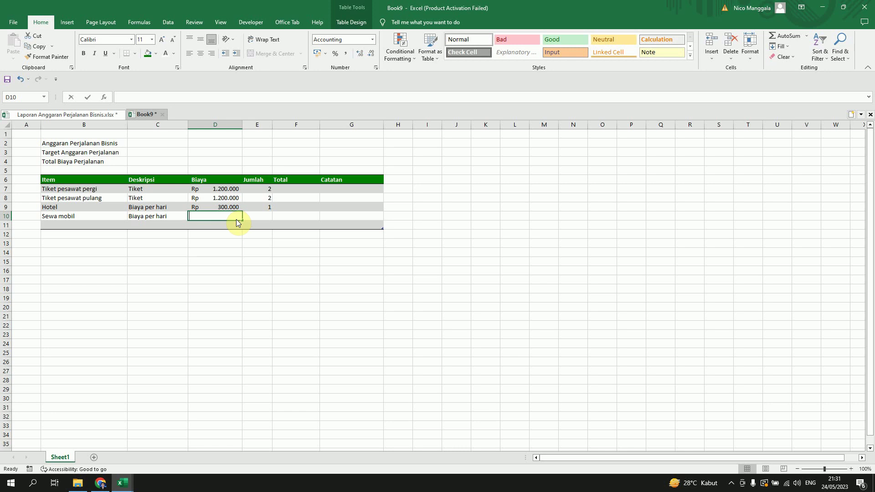
{"action": "type", "text": "500000"}
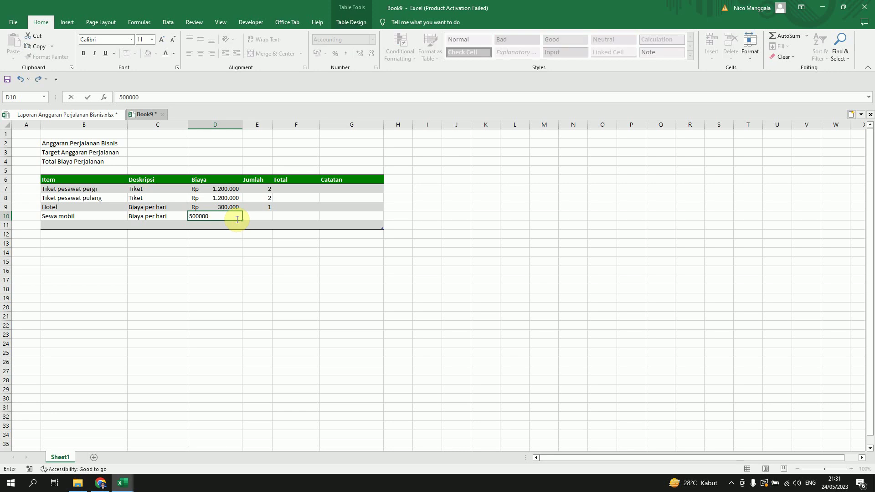
{"action": "key", "text": "Tab"}
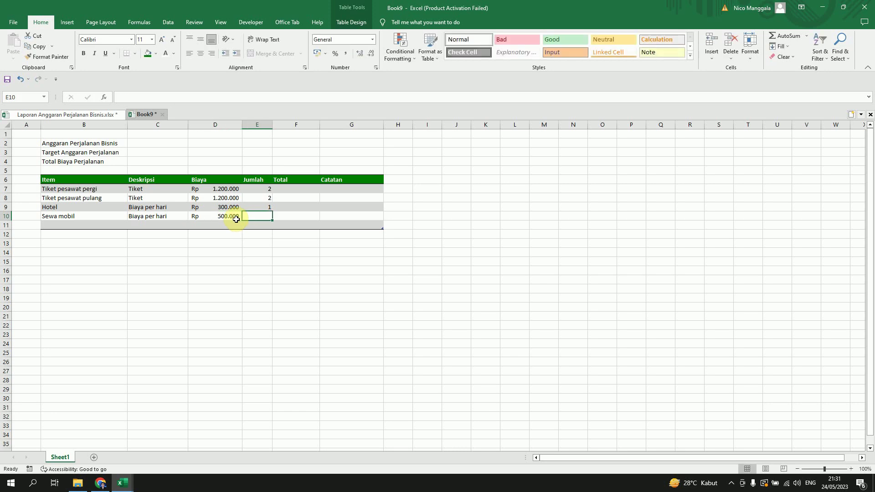
{"action": "type", "text": "1"}
{"action": "key", "text": "Return"}
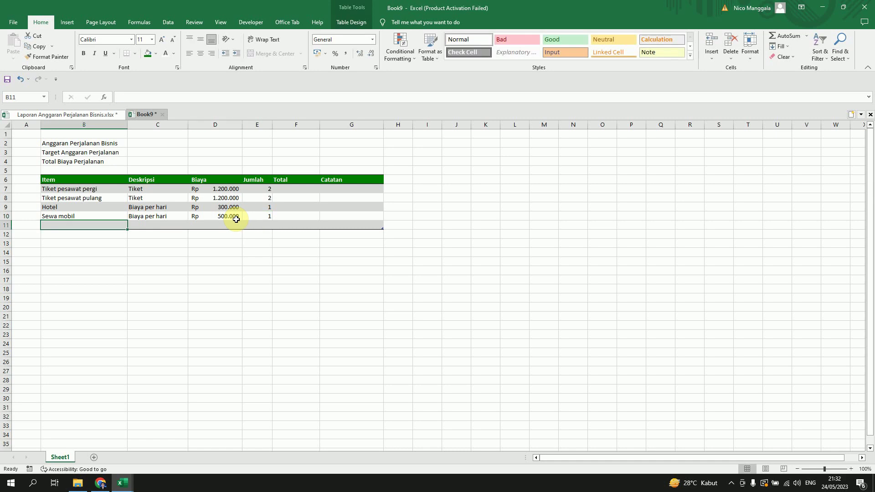
Enter the item "Bahan bakar" in B11 with the description "Biaya per galon" in C11.
{"action": "type", "text": "Bahan ba"}
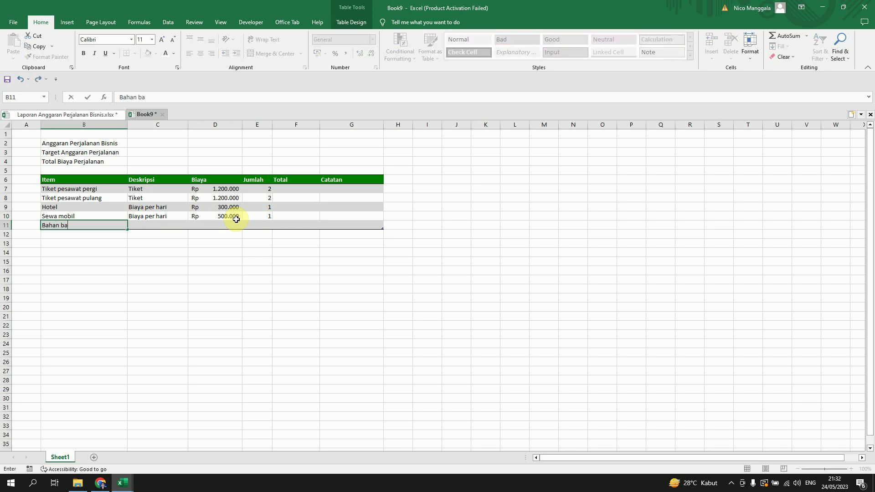
{"action": "type", "text": "kar"}
{"action": "key", "text": "Tab"}
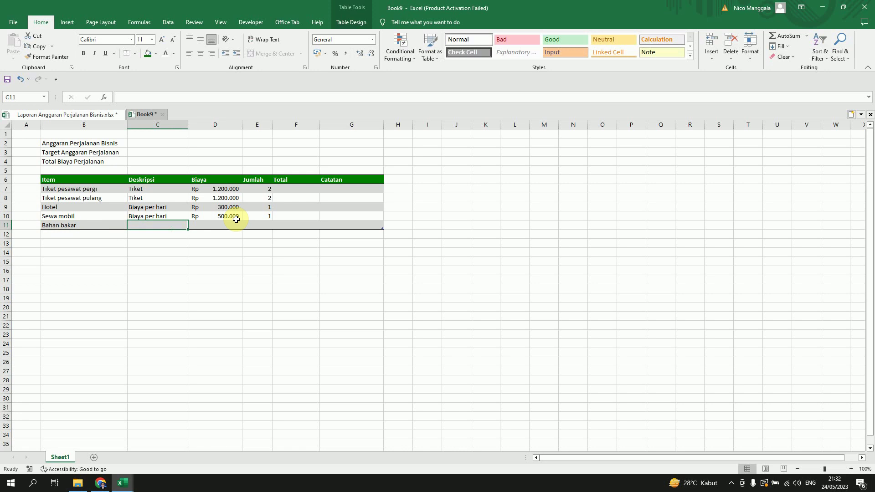
{"action": "type", "text": "Biaya per hari"}
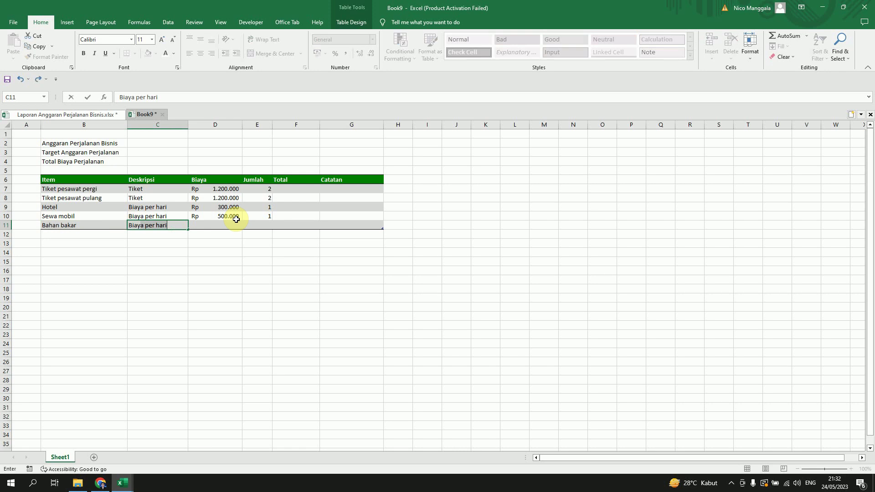
{"action": "left_click", "coordinate": [173, 226]}
{"action": "key", "text": "BackSpace"}
{"action": "key", "text": "BackSpace"}
{"action": "key", "text": "BackSpace"}
{"action": "key", "text": "BackSpace"}
{"action": "type", "text": "galon"}
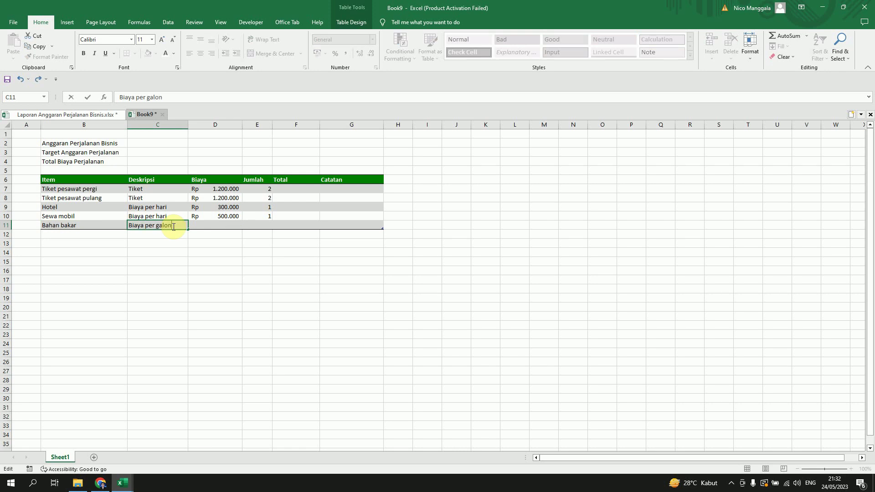
Enter a cost of 200000 in D11 for the fuel item.
{"action": "left_click", "coordinate": [222, 223]}
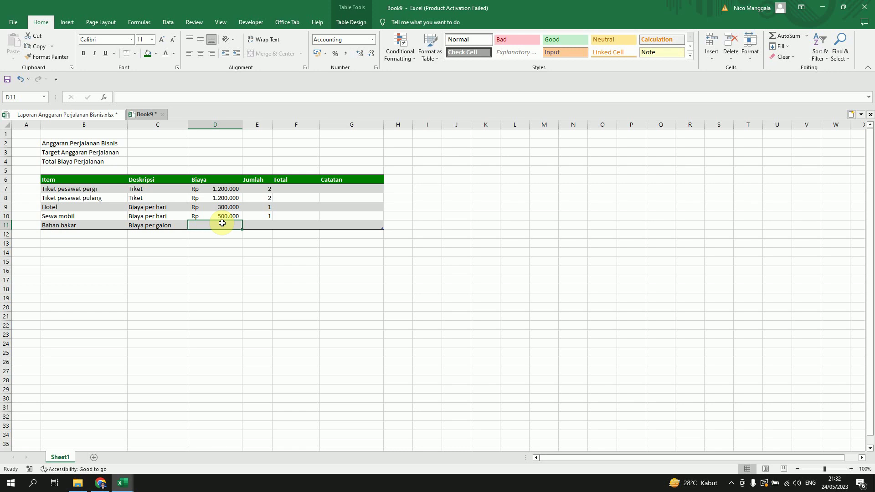
{"action": "type", "text": "200000"}
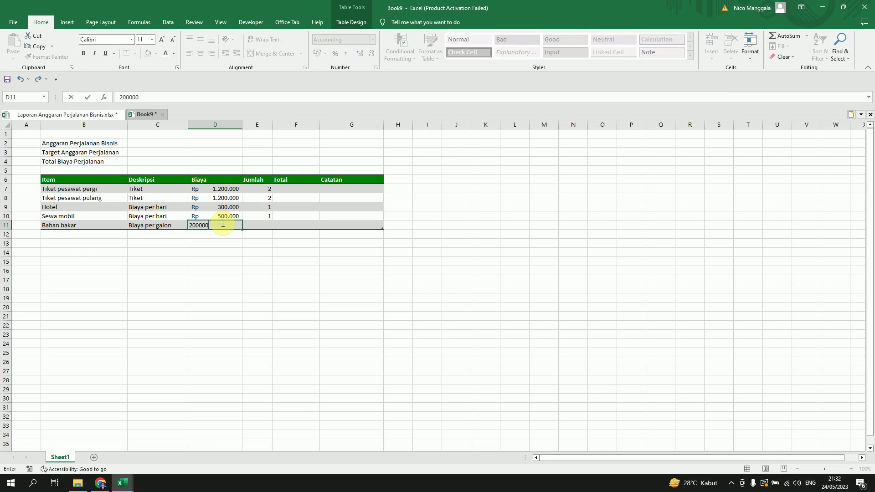
{"action": "key", "text": "Return"}
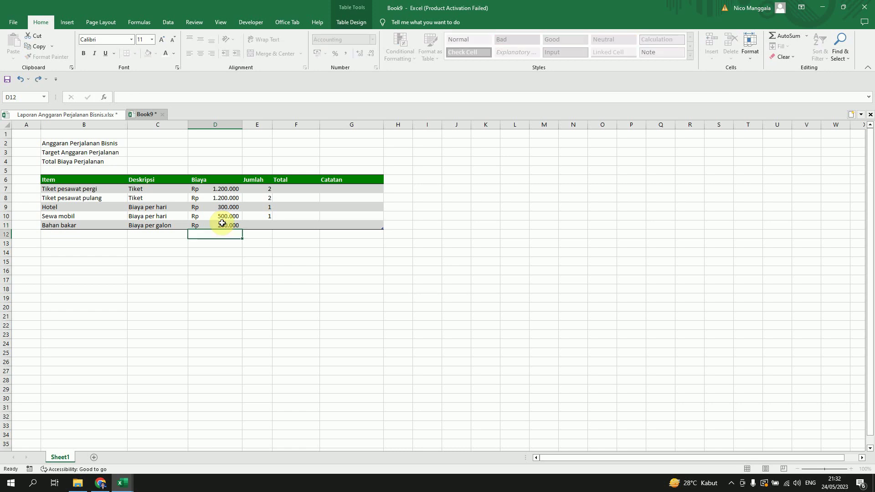
Fill row 12 with the item "Hiburan", the description "Jumlah" and a cost of 75000.
{"action": "key", "text": "Down"}
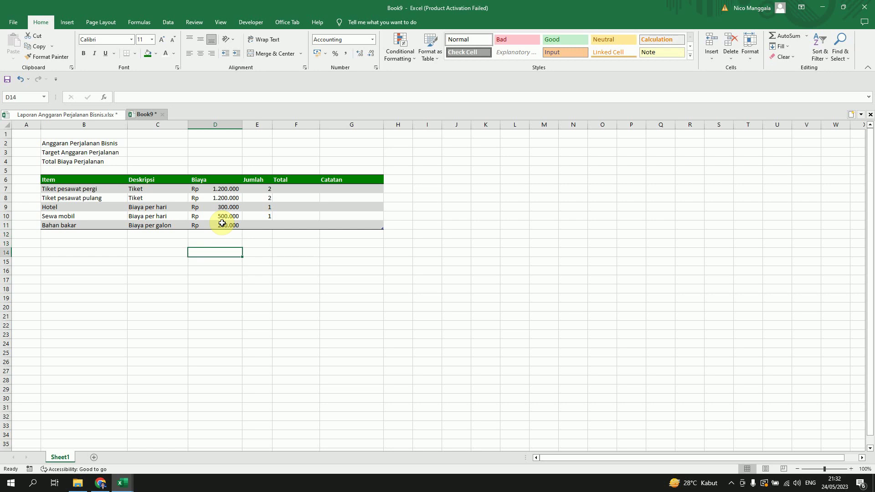
{"action": "key", "text": "Up"}
{"action": "key", "text": "Left"}
{"action": "key", "text": "Left"}
{"action": "type", "text": "Hiburan"}
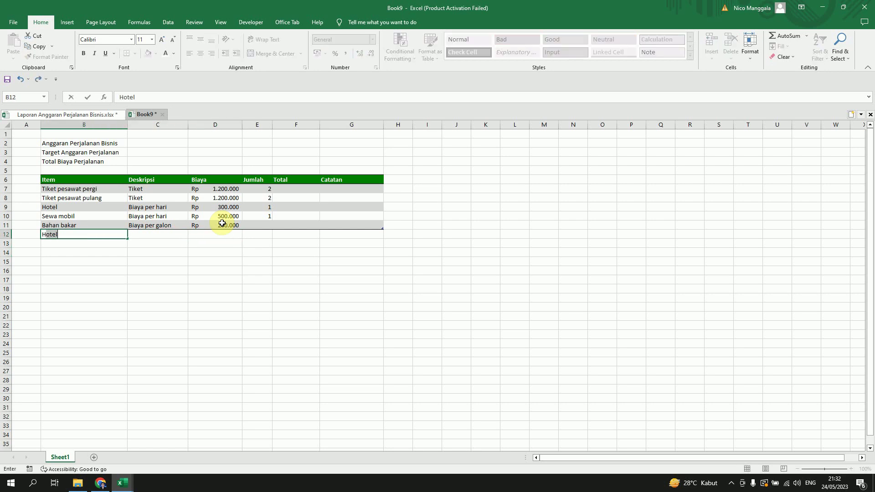
{"action": "key", "text": "Tab"}
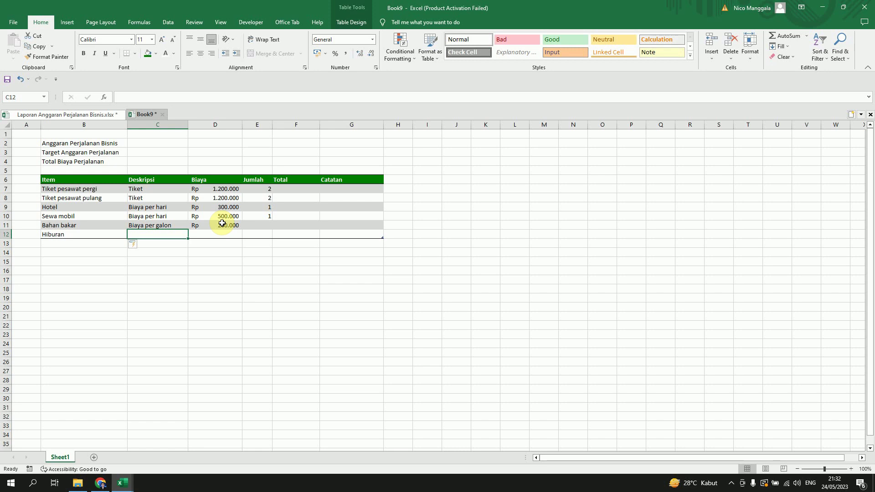
{"action": "type", "text": "Jumlah"}
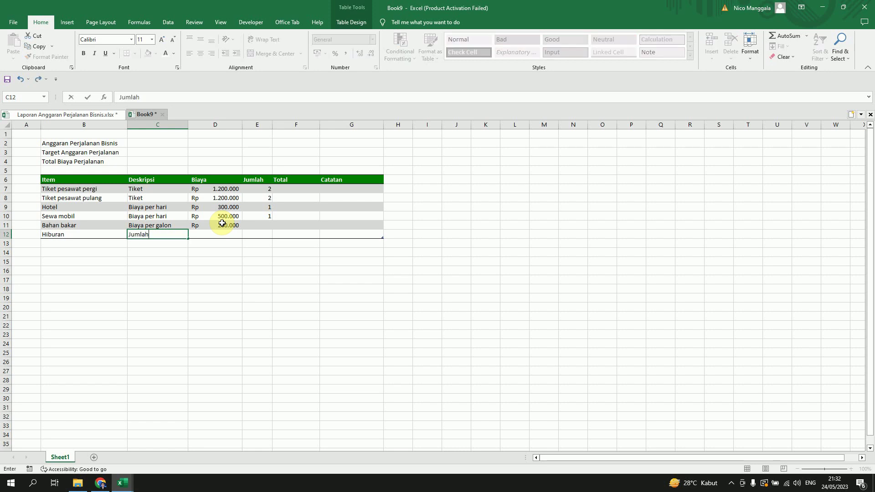
{"action": "key", "text": "Tab"}
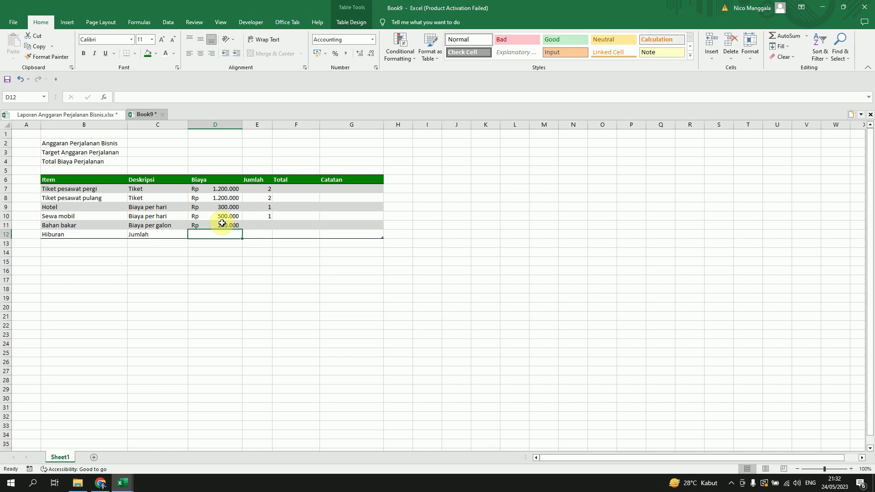
{"action": "type", "text": "75000"}
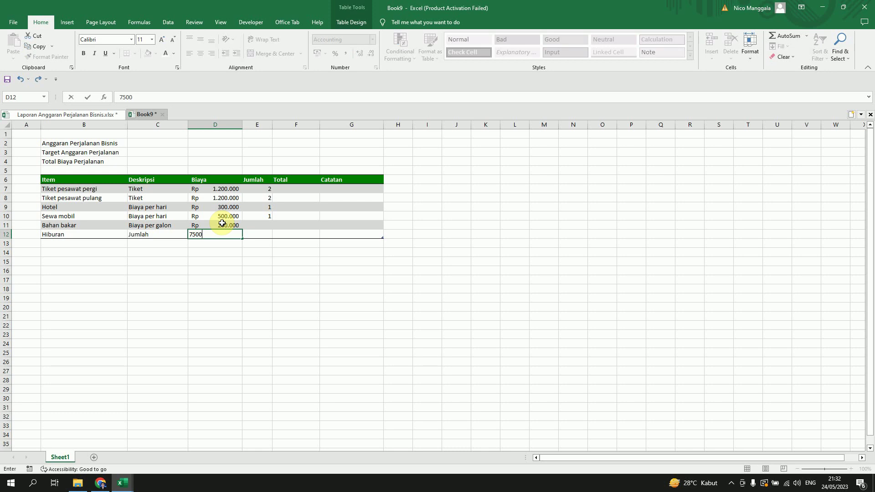
{"action": "key", "text": "Tab"}
Enter the quantities 10 in E11 for the fuel and 3 in E12 for the entertainment.
{"action": "key", "text": "Up"}
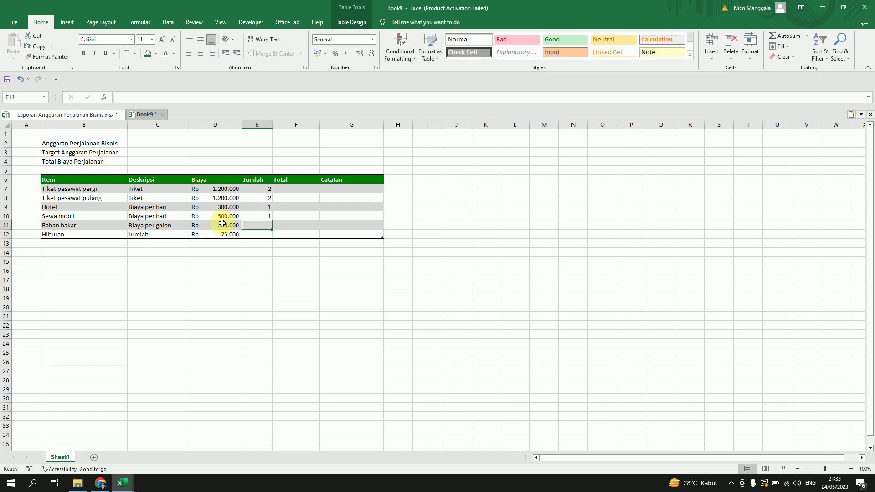
{"action": "type", "text": "10"}
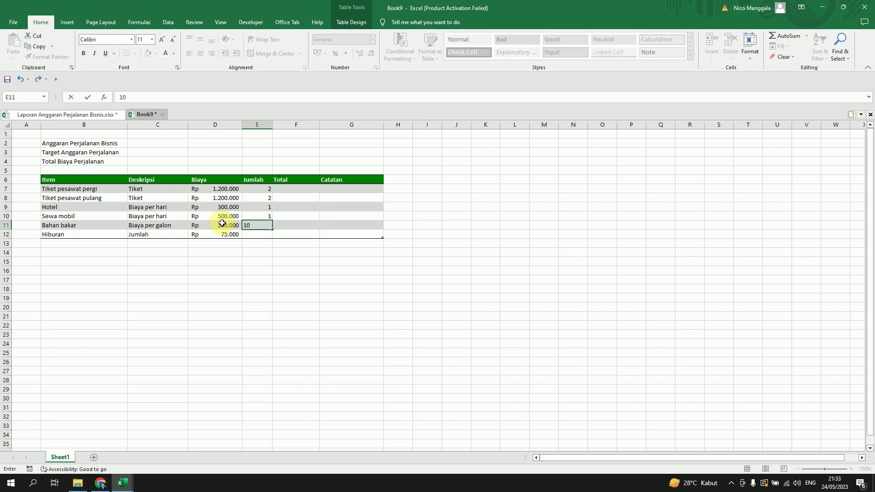
{"action": "key", "text": "Return"}
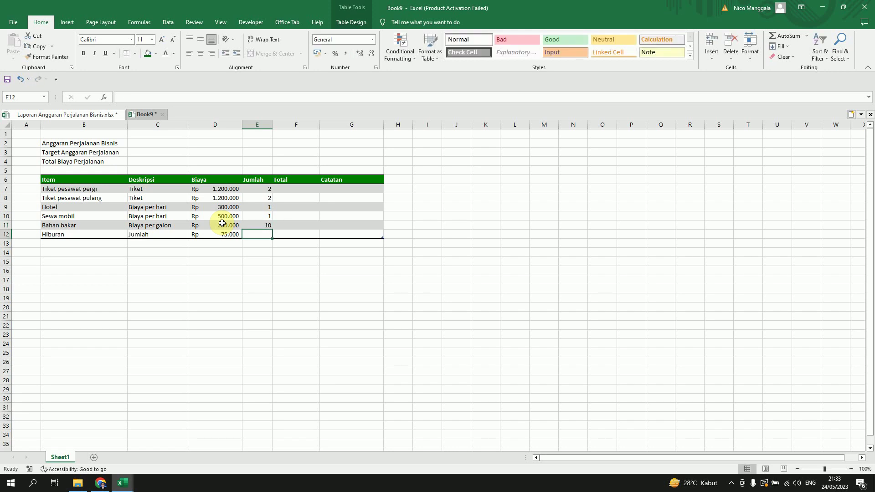
{"action": "type", "text": "3"}
{"action": "key", "text": "Return"}
Enter the item "Hadiah" in B13 and fill the description "Jumlah" down from C12 into C13.
{"action": "key", "text": "Left"}
{"action": "key", "text": "Left"}
{"action": "key", "text": "Left"}
{"action": "key", "text": "Left"}
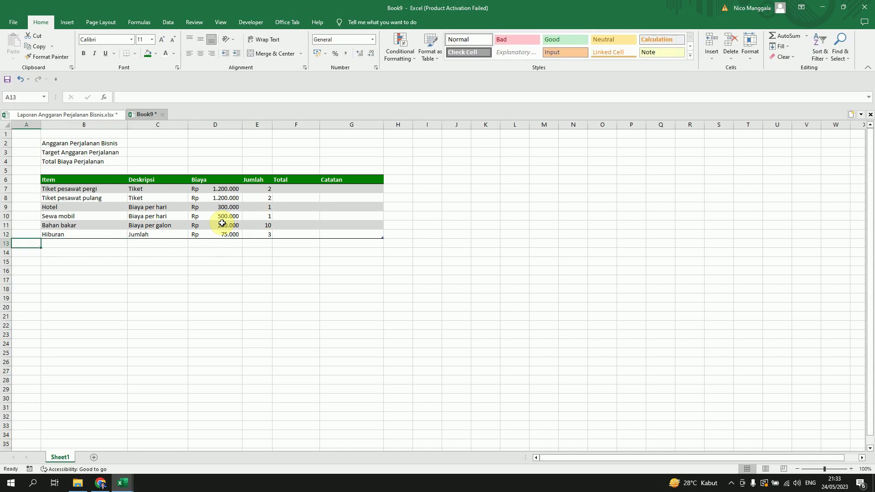
{"action": "key", "text": "Right"}
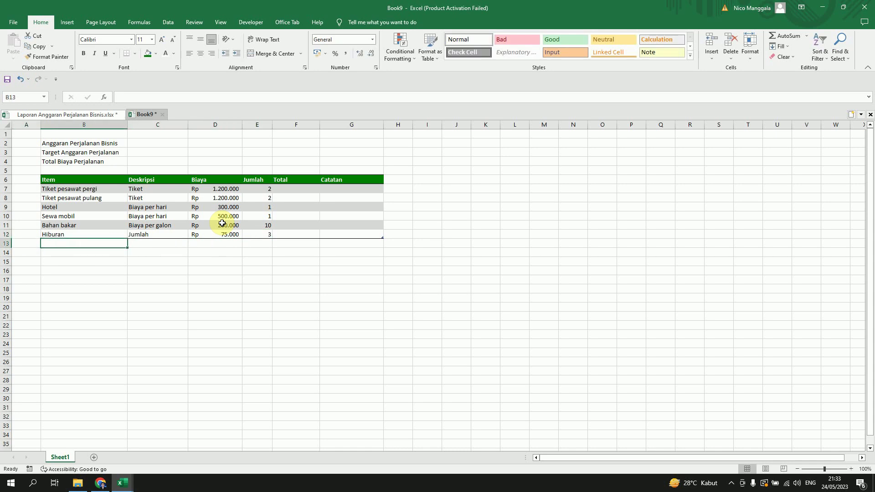
{"action": "type", "text": "Hadiah"}
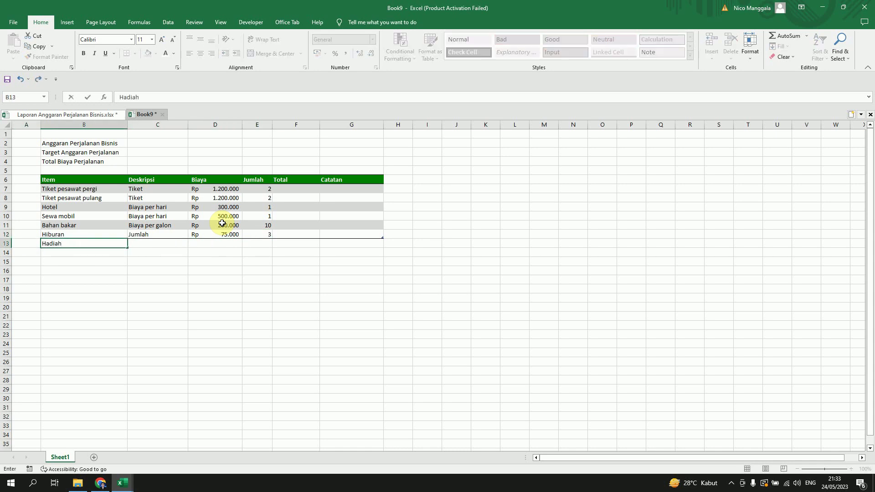
{"action": "key", "text": "Tab"}
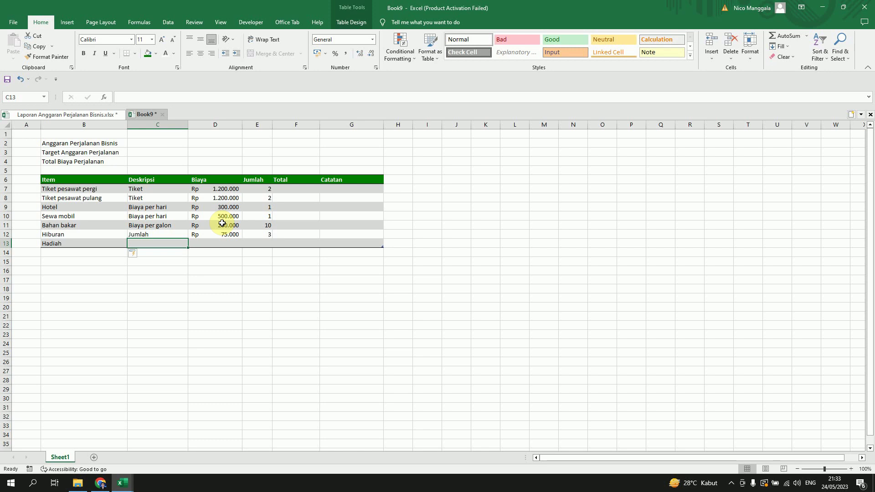
{"action": "left_click", "coordinate": [182, 235]}
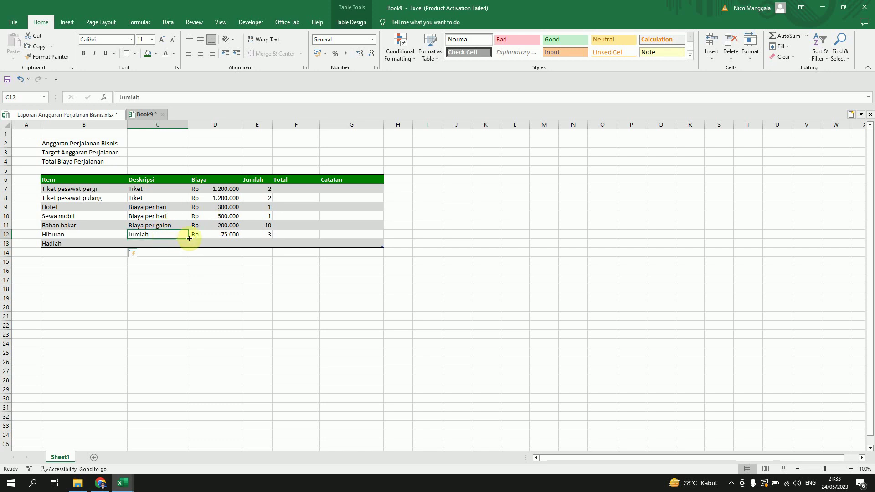
{"action": "left_click_drag", "start_coordinate": [189, 237], "coordinate": [191, 248]}
Enter a cost of 250000 in D13 and a quantity of 3 in E13 for the gifts.
{"action": "left_click", "coordinate": [221, 243]}
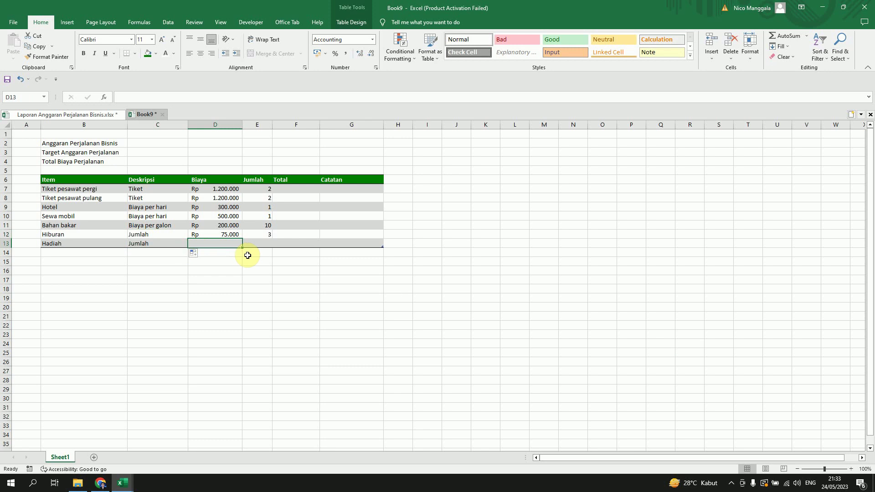
{"action": "scroll", "coordinate": [241, 246], "scroll_direction": "down", "scroll_amount": 1}
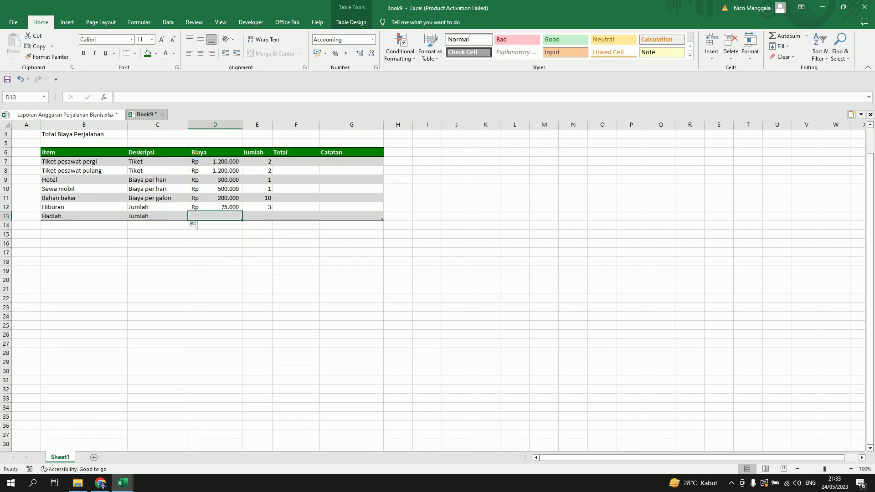
{"action": "type", "text": "250000"}
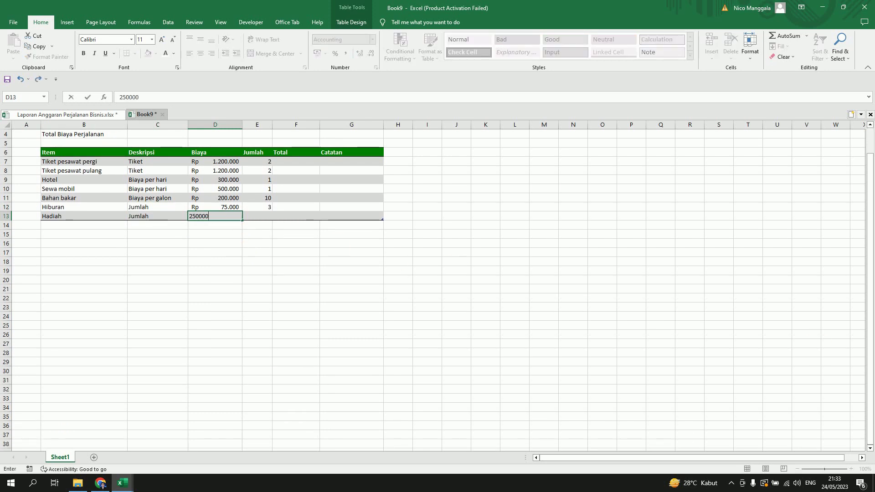
{"action": "key", "text": "Tab"}
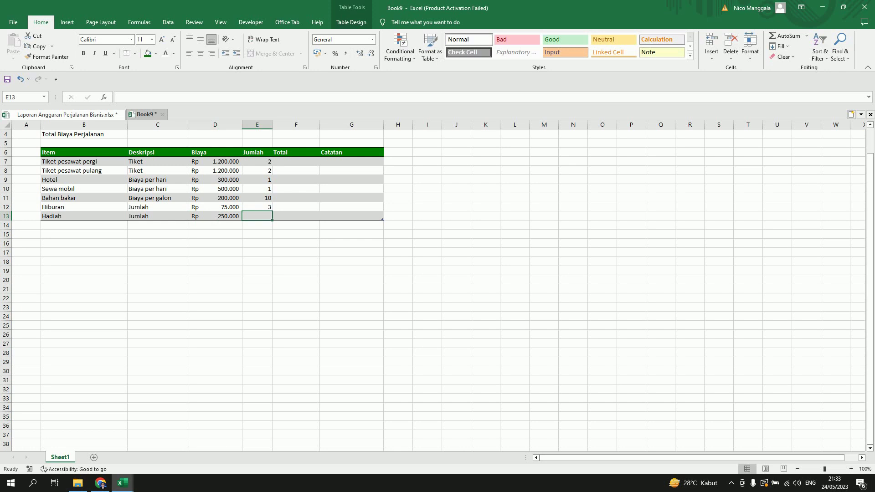
{"action": "type", "text": "3"}
{"action": "key", "text": "Return"}
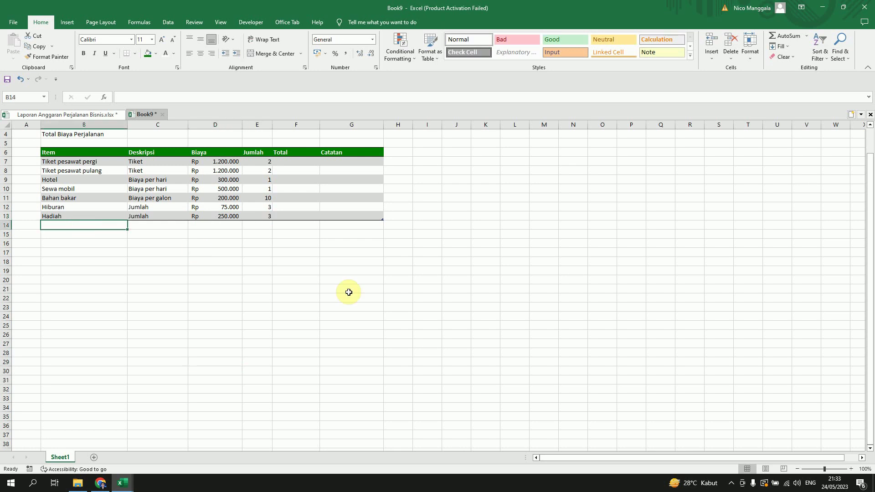
Enter the item "Makanan" in B14 and copy the description "Biaya per hari" from C10 into C14.
{"action": "type", "text": "Mak"}
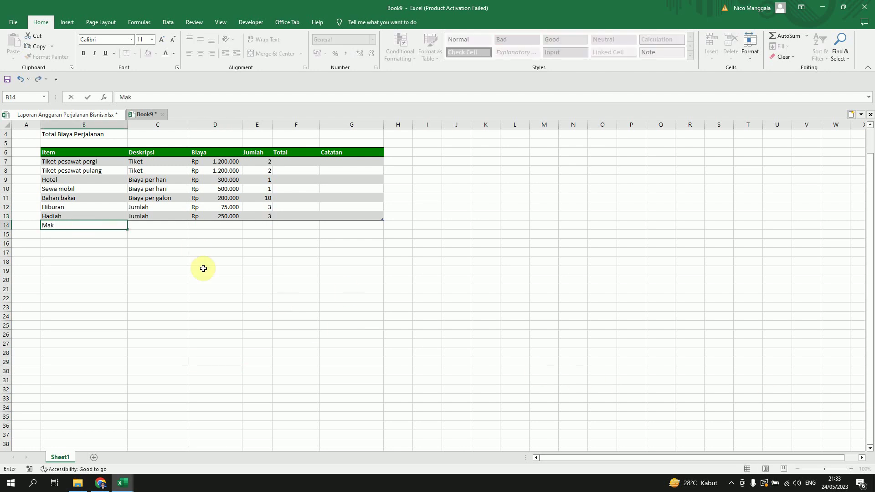
{"action": "type", "text": "anan"}
{"action": "key", "text": "Tab"}
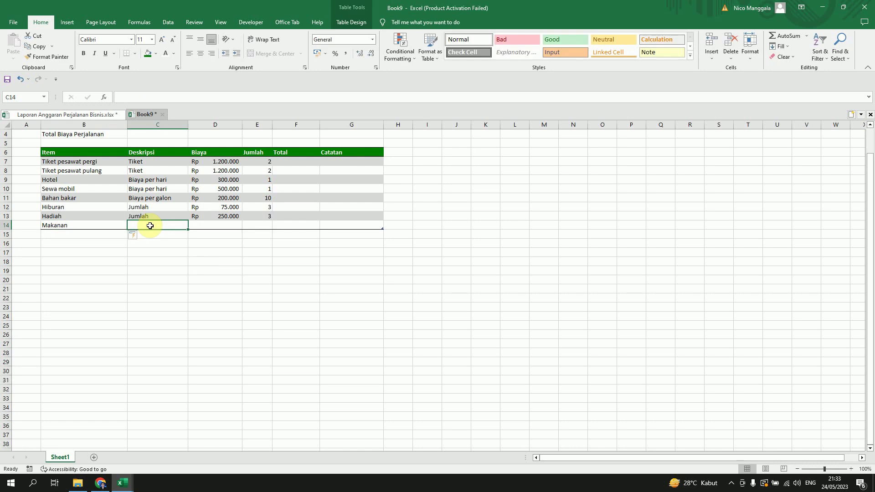
{"action": "left_click", "coordinate": [157, 189]}
{"action": "key", "text": "ctrl+c"}
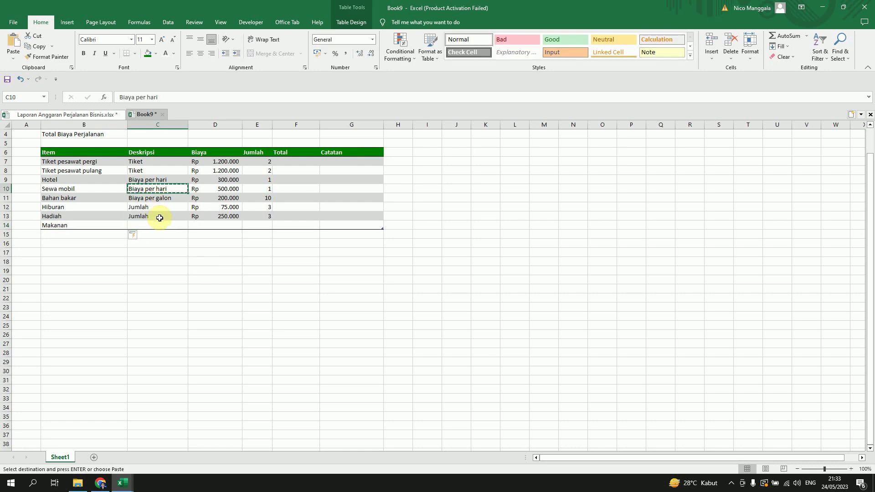
{"action": "left_click", "coordinate": [159, 226]}
{"action": "key", "text": "ctrl+v"}
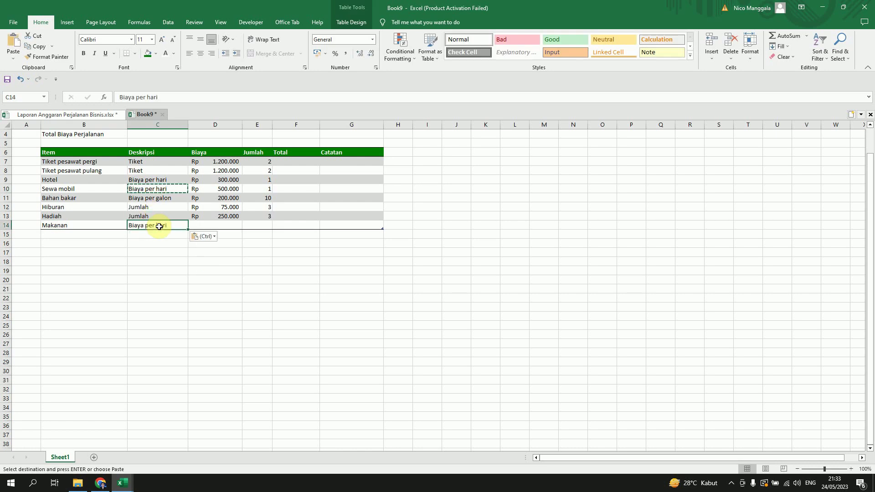
{"action": "key", "text": "Escape"}
Enter a cost of 100000 in D14 and a quantity of 1 in E14 for the food.
{"action": "left_click", "coordinate": [221, 227]}
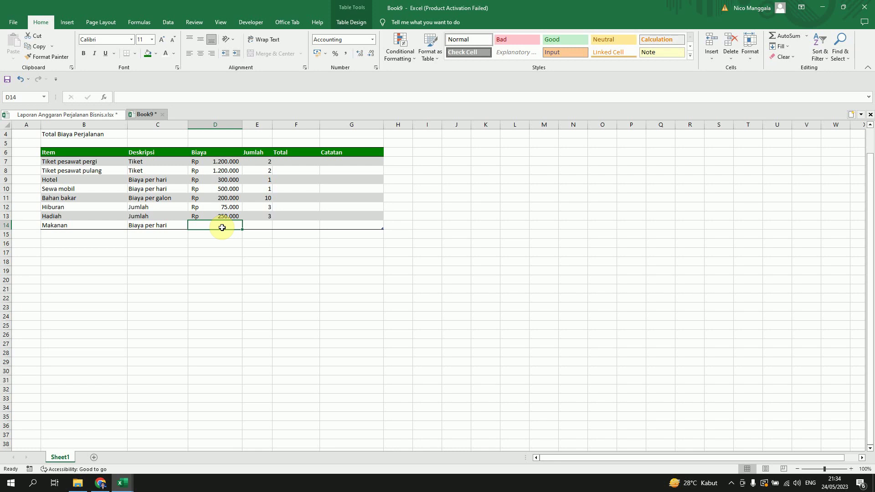
{"action": "type", "text": "100000"}
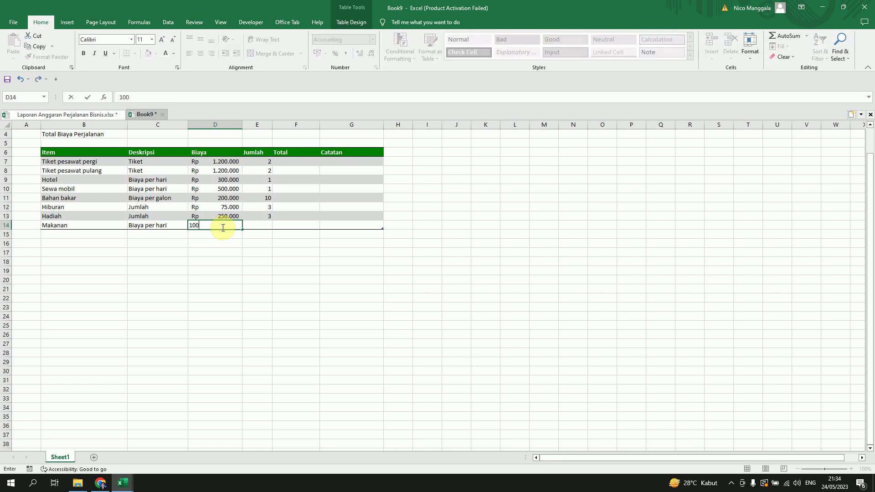
{"action": "key", "text": "Tab"}
{"action": "type", "text": "1"}
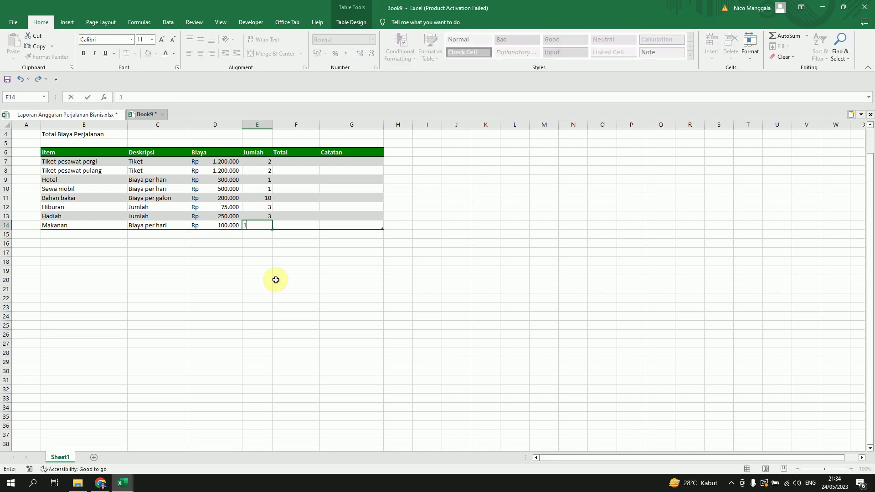
{"action": "left_click", "coordinate": [64, 262]}
Enter the item "Lain-lain" in B15 and copy the description "Jumlah" from C13 into C15.
{"action": "scroll", "coordinate": [65, 276], "scroll_direction": "up", "scroll_amount": 1}
{"action": "left_click", "coordinate": [66, 263]}
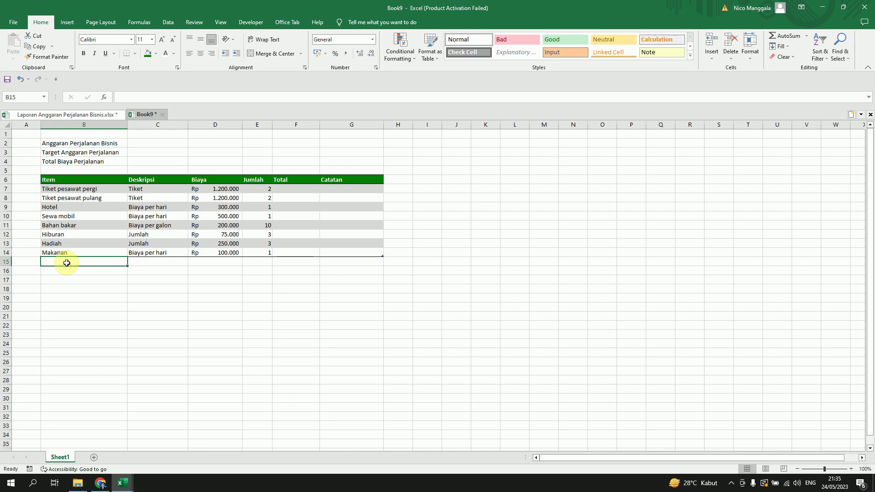
{"action": "type", "text": "Lain-"}
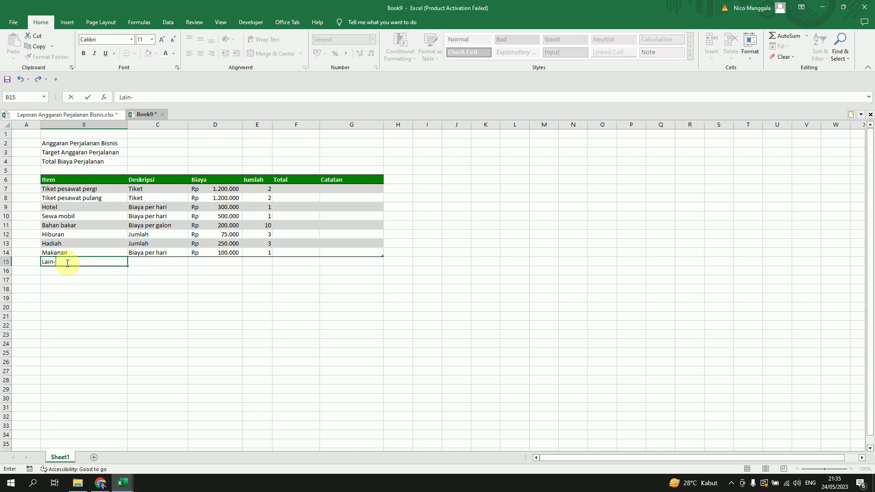
{"action": "type", "text": "lain"}
{"action": "left_click", "coordinate": [158, 260]}
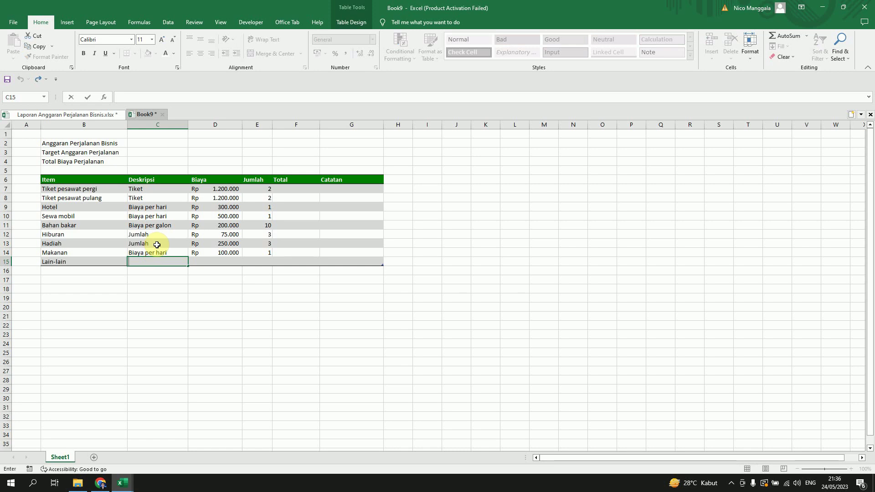
{"action": "left_click", "coordinate": [148, 291]}
{"action": "left_click", "coordinate": [147, 244]}
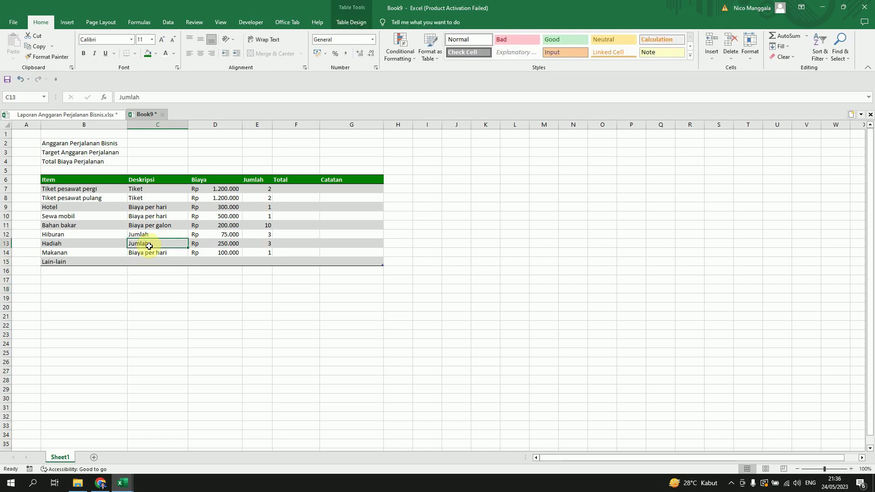
{"action": "key", "text": "ctrl+c"}
{"action": "left_click", "coordinate": [149, 263]}
{"action": "key", "text": "ctrl+v"}
Enter a cost of 500000 in D15 and a quantity of 1 in E15 for the Lain-lain item.
{"action": "left_click", "coordinate": [226, 260]}
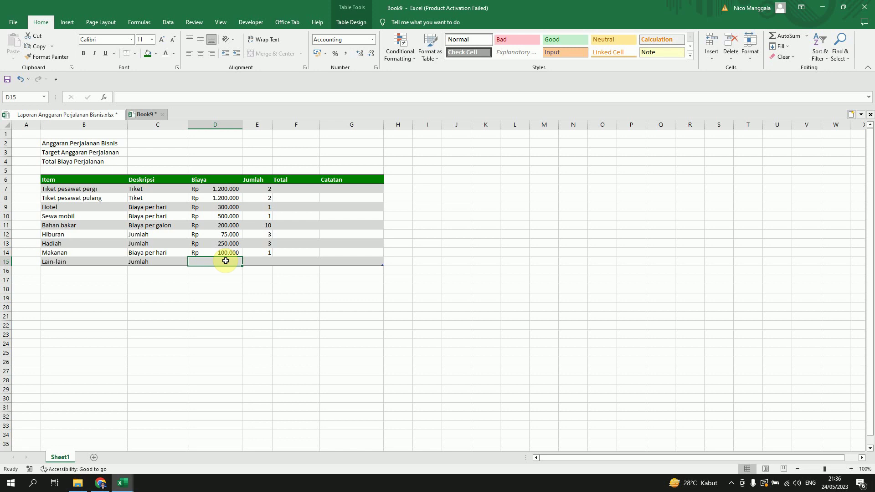
{"action": "type", "text": "500000"}
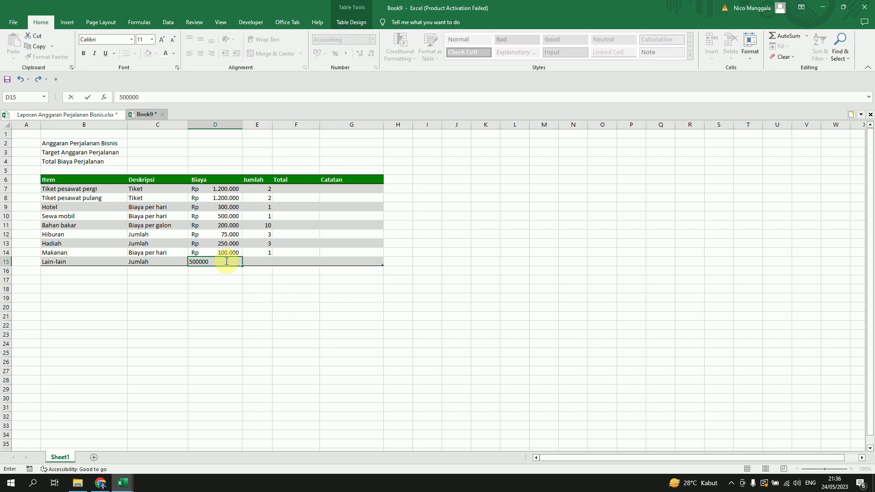
{"action": "left_click", "coordinate": [264, 260]}
{"action": "type", "text": "1"}
{"action": "left_click", "coordinate": [282, 304]}
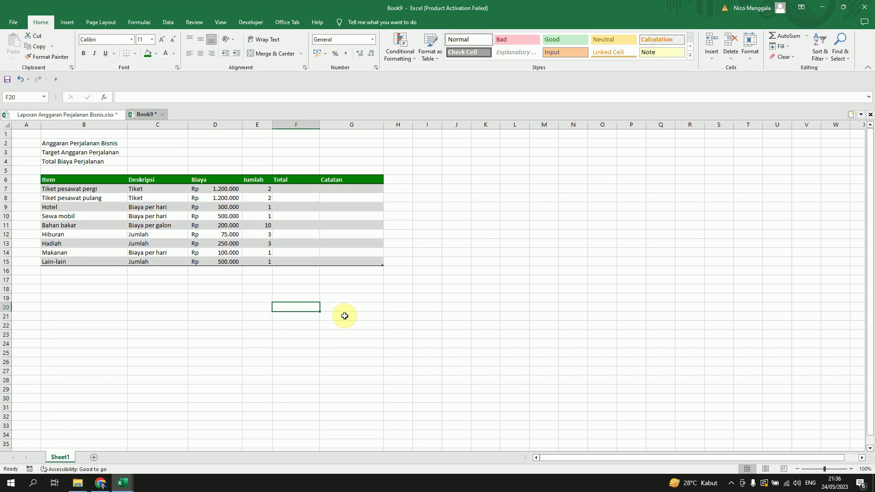
Add a totals row to the travel table and move its subtotal formula from G16 to F16.
{"action": "right_click", "coordinate": [343, 237]}
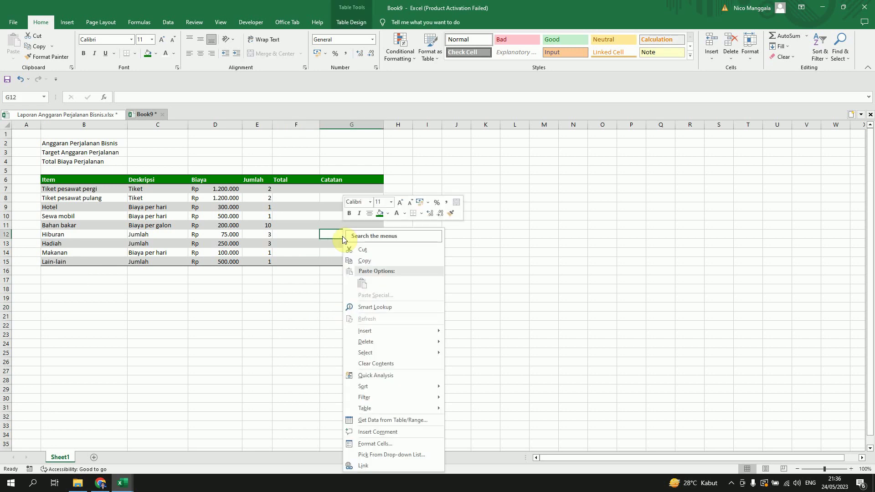
{"action": "mouse_move", "coordinate": [403, 408]}
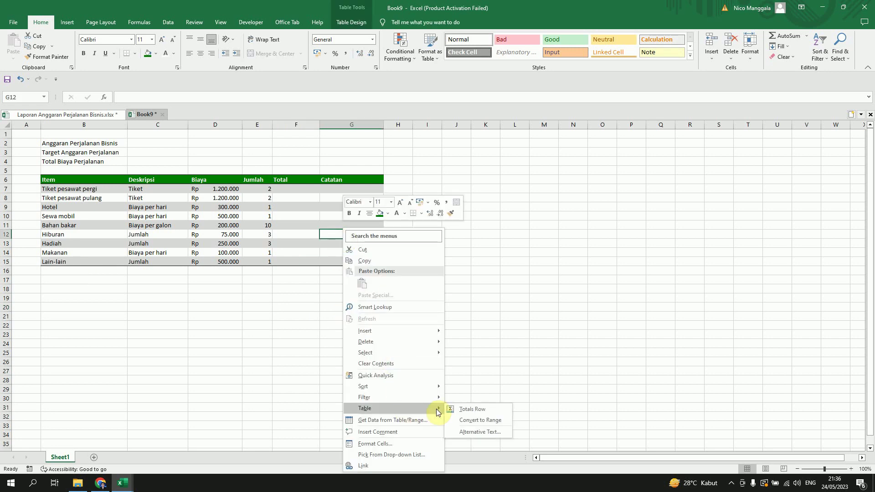
{"action": "left_click", "coordinate": [473, 408]}
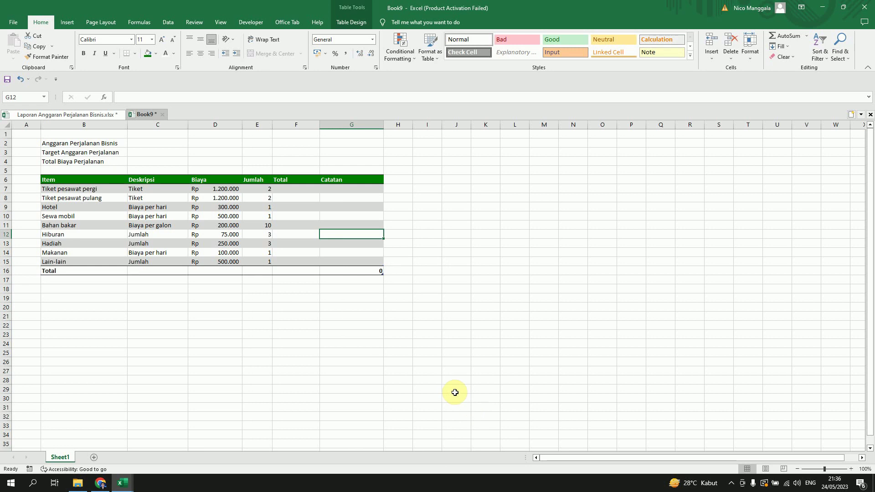
{"action": "key", "text": "Down"}
{"action": "key", "text": "Down"}
{"action": "key", "text": "Down"}
{"action": "key", "text": "Down"}
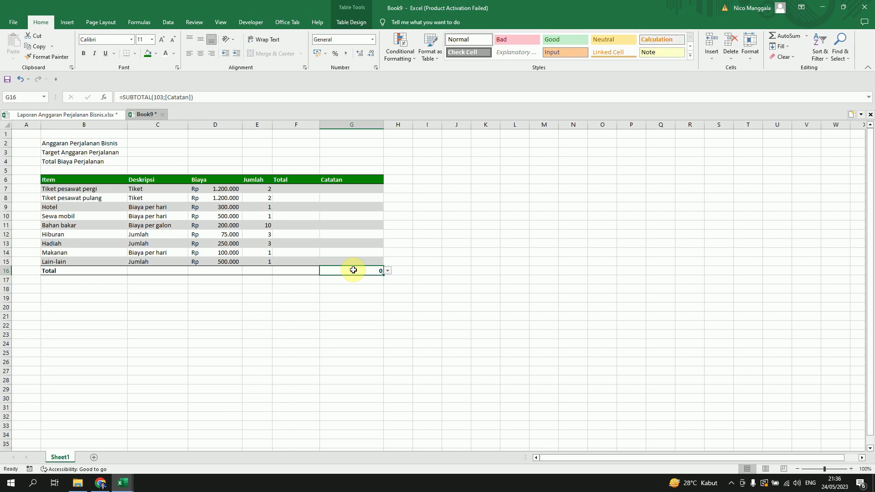
{"action": "left_click_drag", "start_coordinate": [321, 271], "coordinate": [305, 273]}
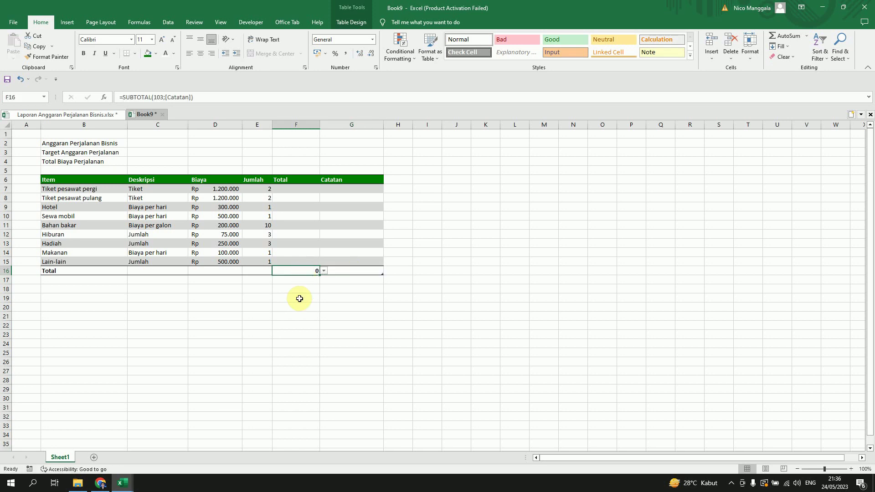
{"action": "left_click", "coordinate": [295, 309]}
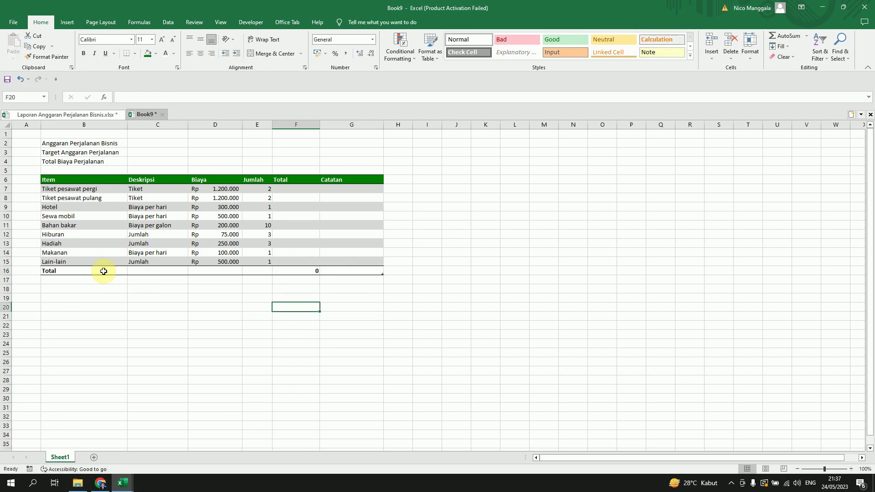
Extend the totals row label in B16 to "Total Keseluruhan".
{"action": "double_click", "coordinate": [104, 272]}
{"action": "type", "text": "Ke"}
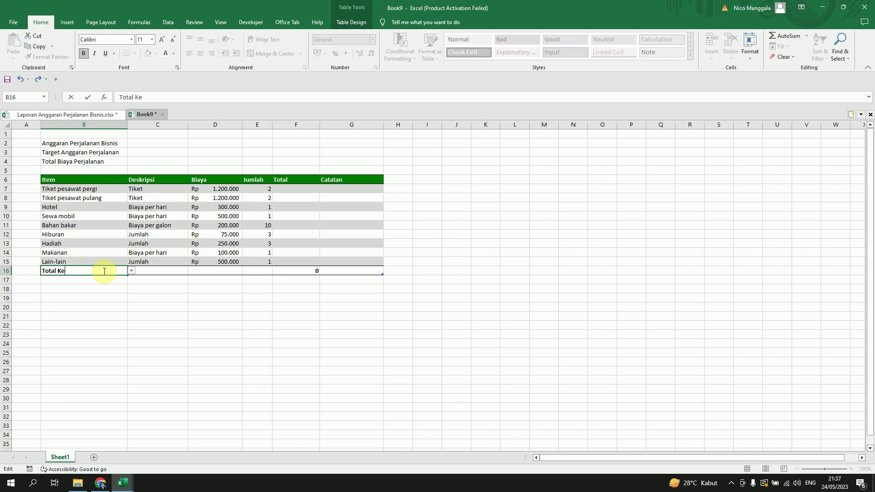
{"action": "type", "text": "seluruhan"}
{"action": "left_click", "coordinate": [296, 189]}
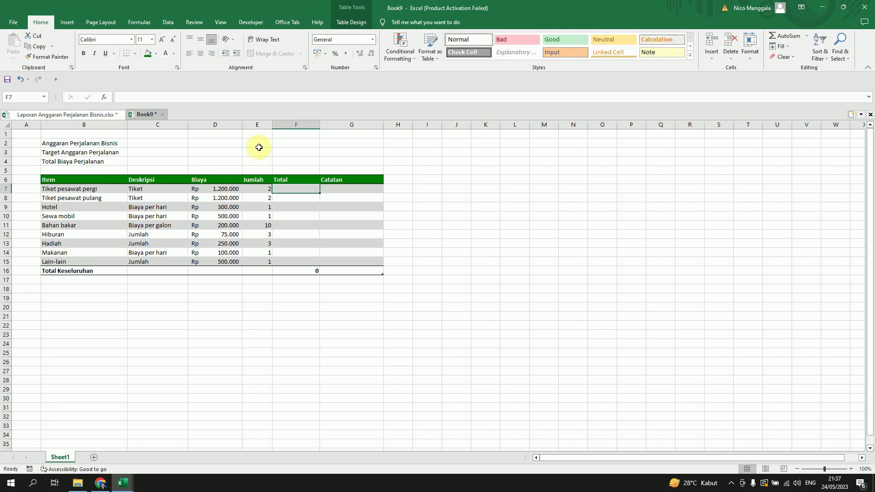
Center the Jumlah column and the Catatan header, and widen the Catatan column.
{"action": "left_click", "coordinate": [258, 124]}
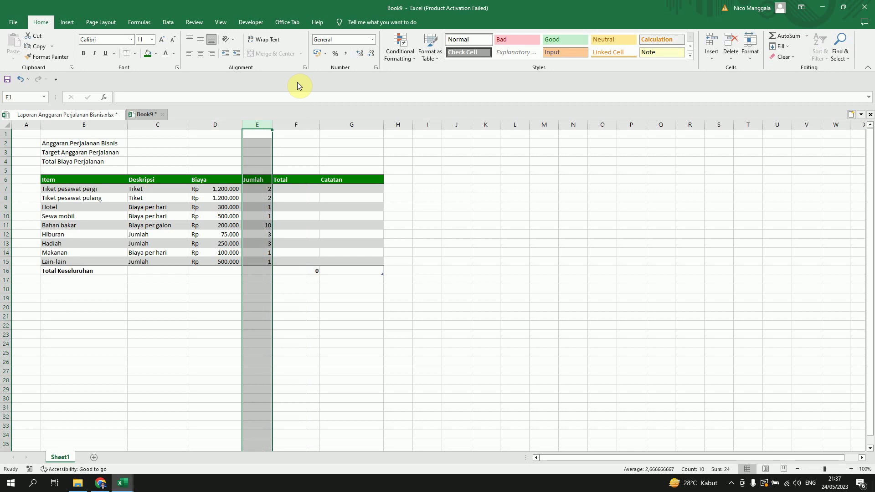
{"action": "left_click", "coordinate": [199, 54]}
{"action": "left_click", "coordinate": [351, 307]}
{"action": "left_click_drag", "start_coordinate": [383, 124], "coordinate": [425, 129]}
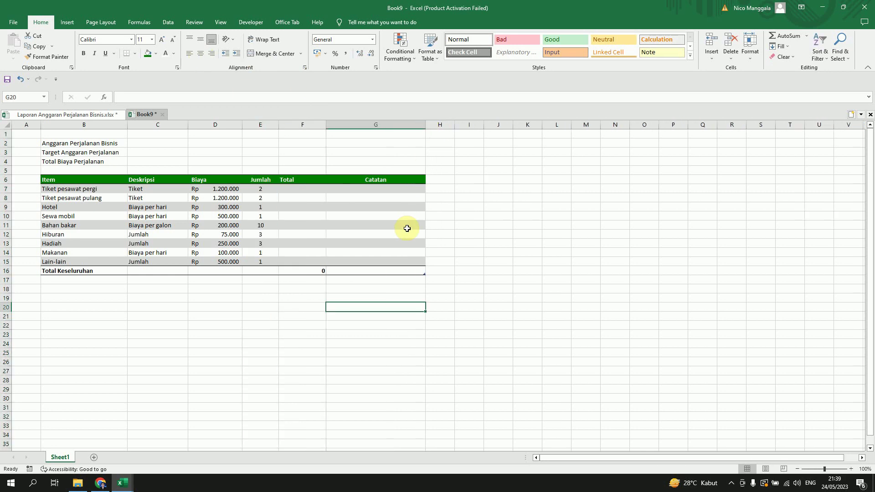
{"action": "left_click_drag", "start_coordinate": [425, 125], "coordinate": [432, 124]}
{"action": "left_click", "coordinate": [305, 191]}
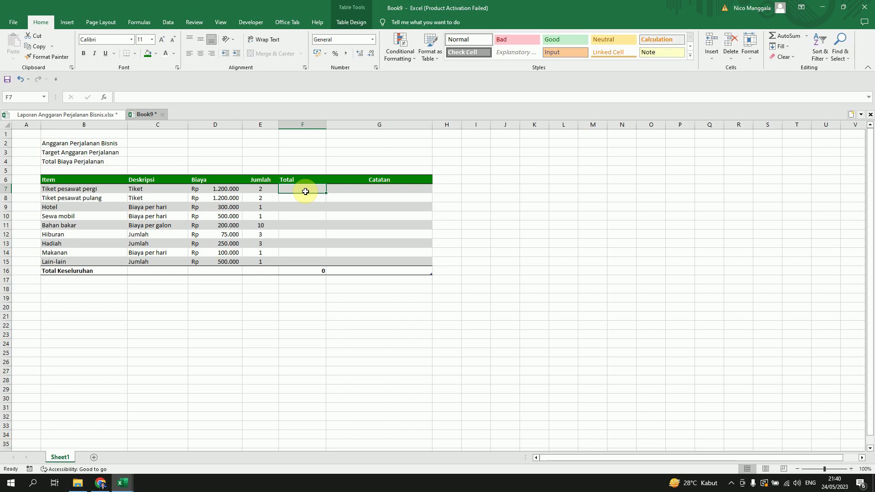
{"action": "type", "text": "="}
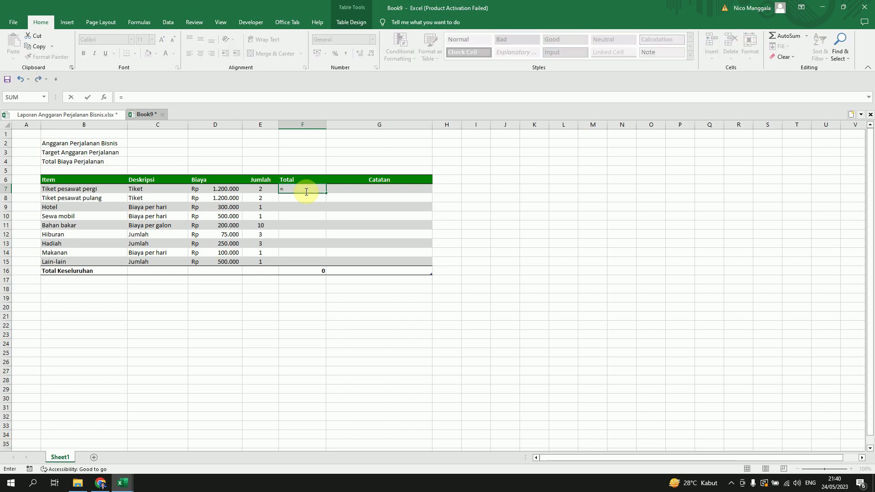
{"action": "left_click", "coordinate": [258, 190]}
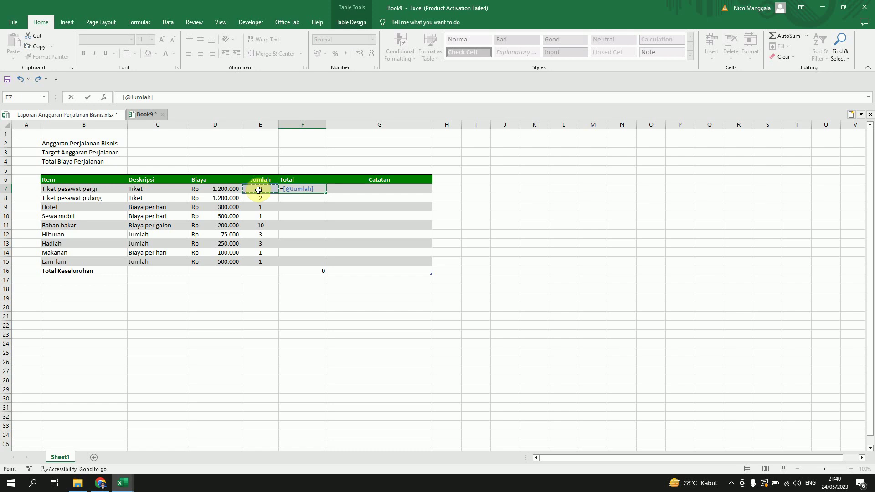
{"action": "type", "text": "*"}
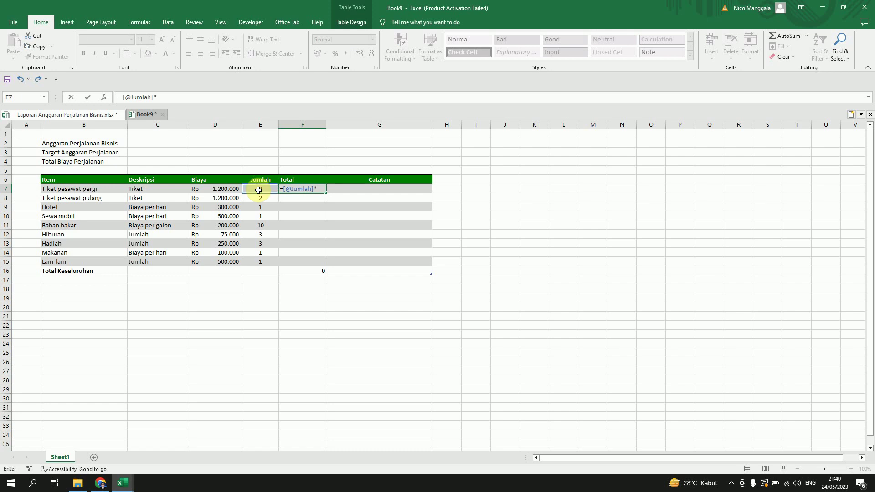
{"action": "left_click", "coordinate": [230, 189]}
{"action": "key", "text": "Return"}
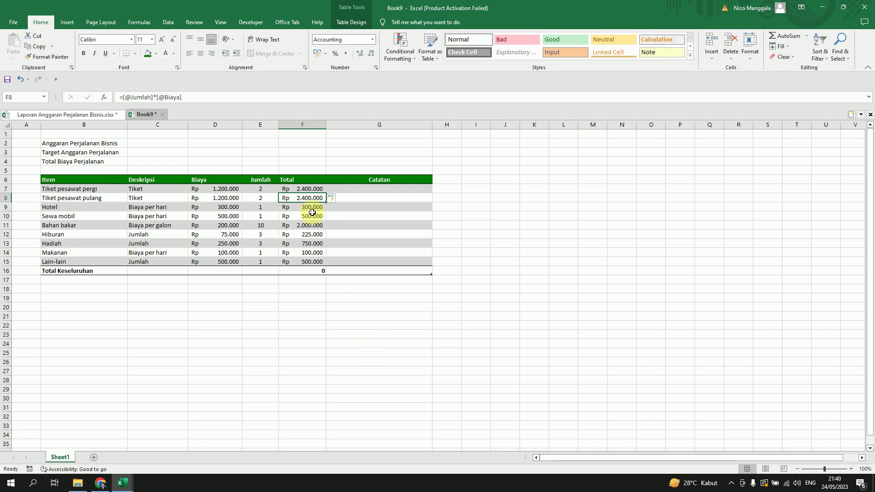
Set the totals row function in F16 to Sum for the Total column.
{"action": "left_click", "coordinate": [299, 269]}
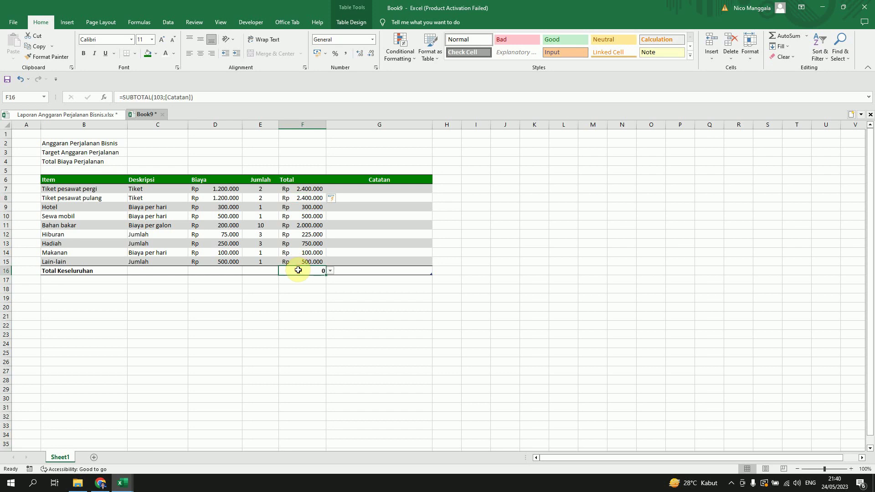
{"action": "left_click", "coordinate": [330, 271]}
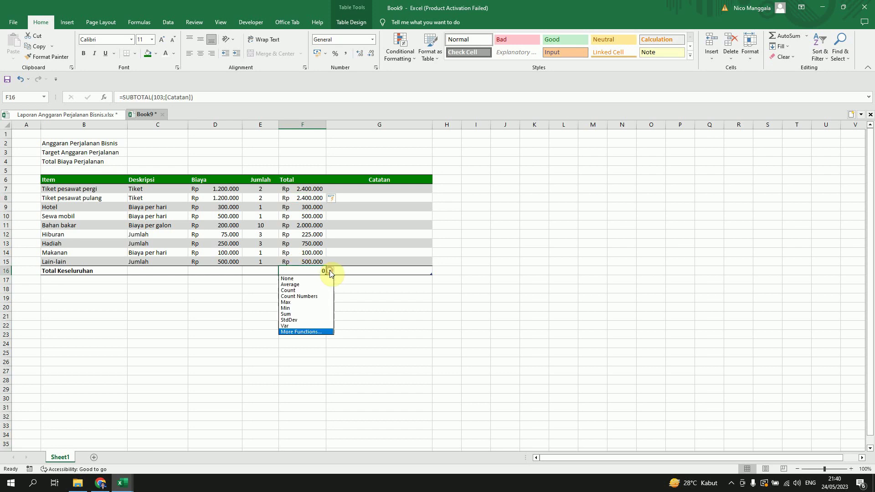
{"action": "left_click", "coordinate": [310, 314]}
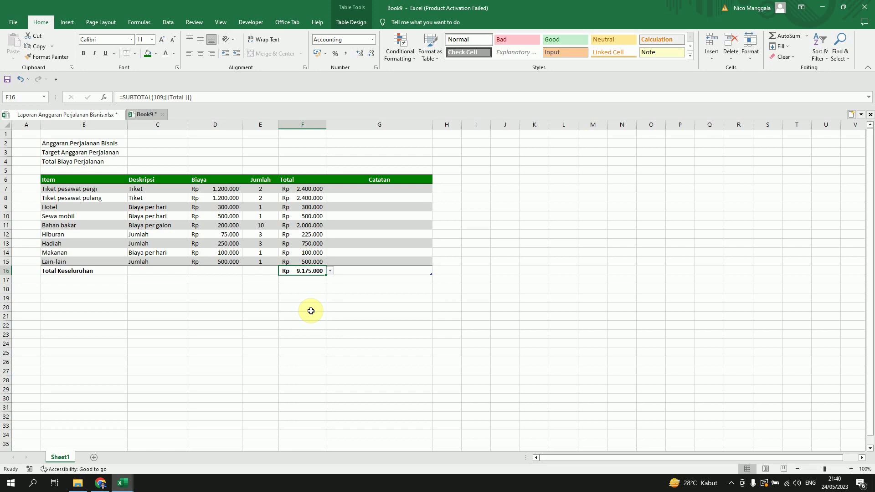
{"action": "left_click", "coordinate": [311, 311]}
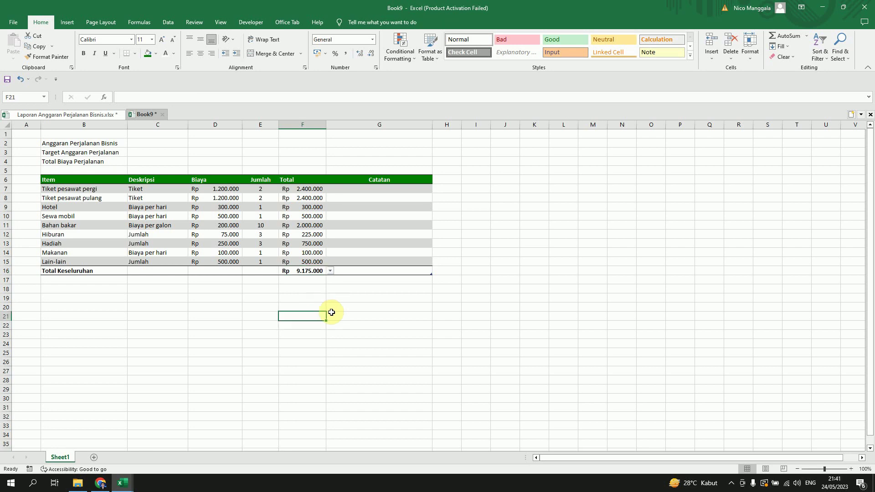
Center the "Total" header in F6.
{"action": "left_click", "coordinate": [307, 180]}
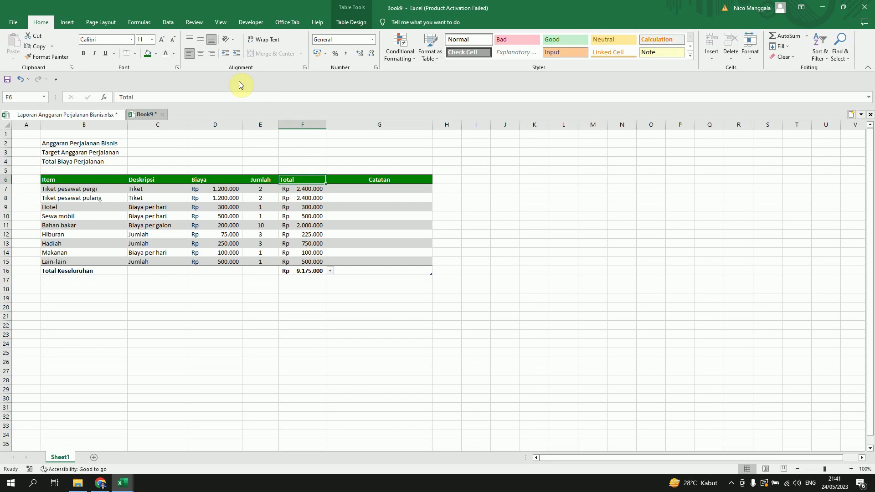
{"action": "left_click", "coordinate": [202, 55]}
{"action": "left_click", "coordinate": [424, 314]}
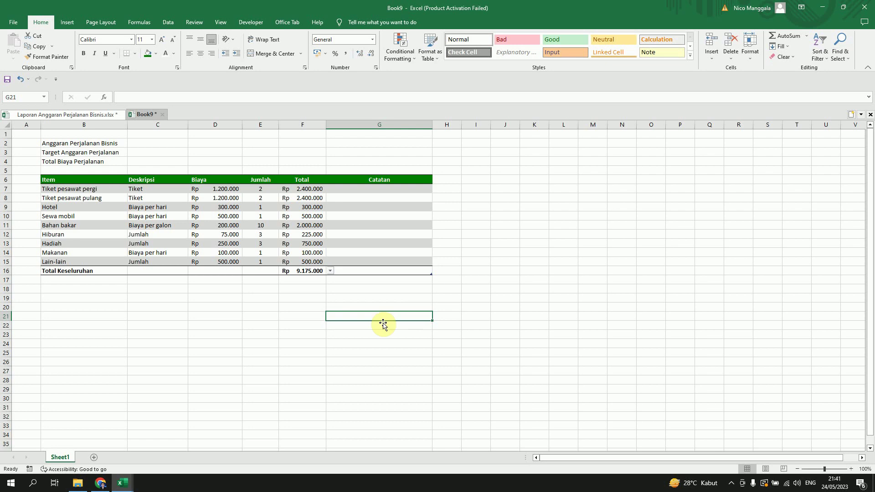
Enter 10000000 in D3 as the target travel budget.
{"action": "left_click", "coordinate": [122, 152]}
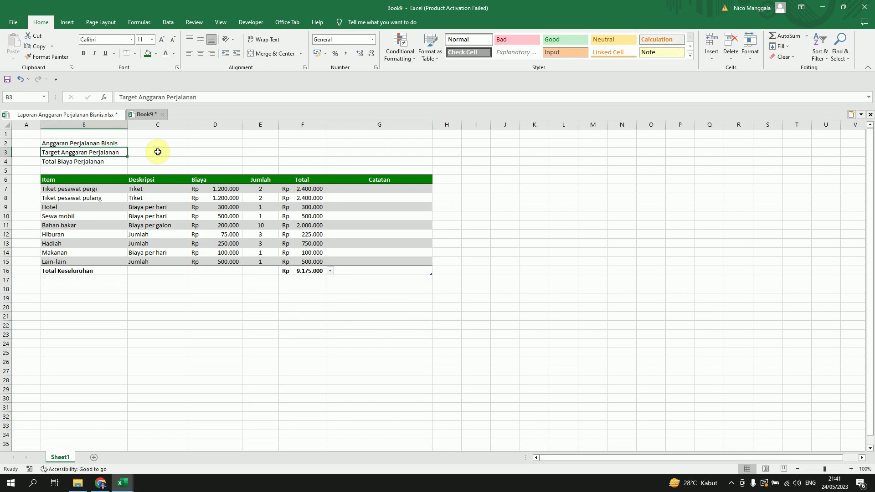
{"action": "left_click", "coordinate": [201, 151]}
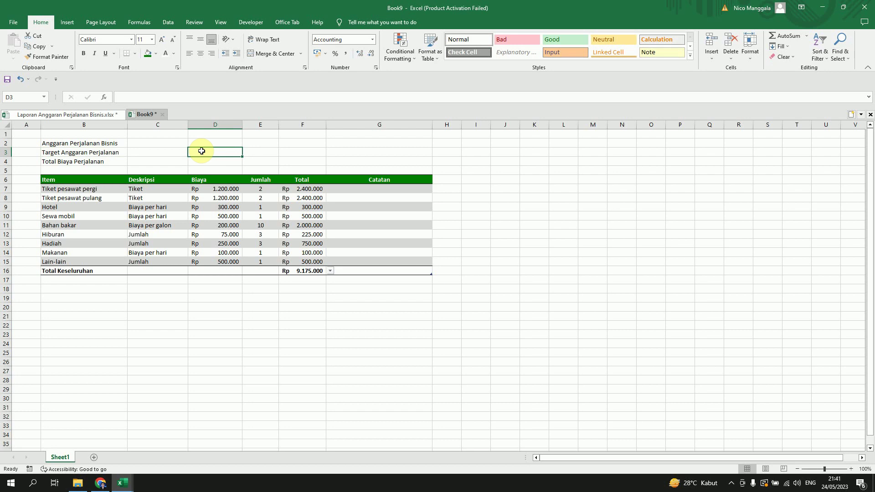
{"action": "type", "text": "10"}
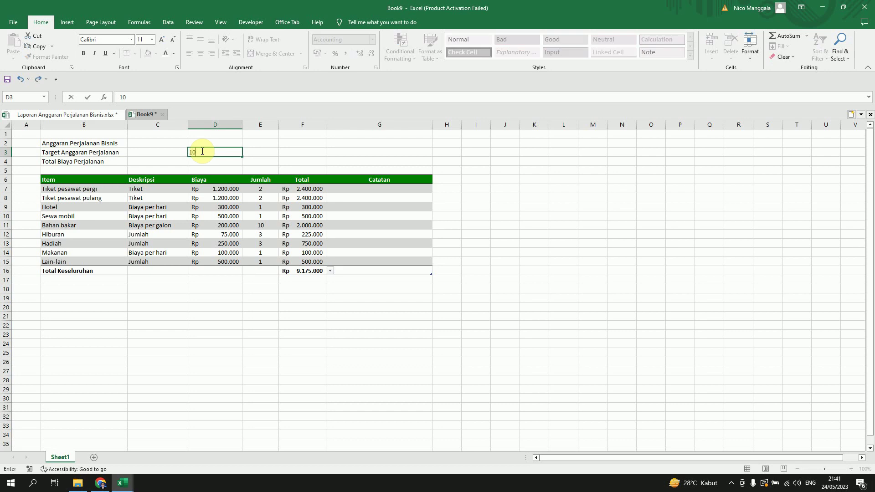
{"action": "type", "text": "000000"}
{"action": "key", "text": "Return"}
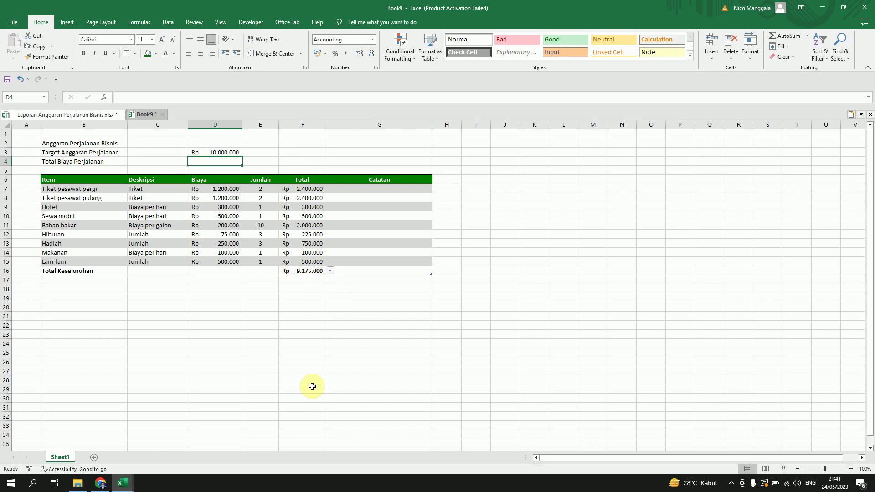
Link the total travel cost in D4 to the table's grand total in F16 with =Table1[[#Totals];[Total ]].
{"action": "type", "text": "="}
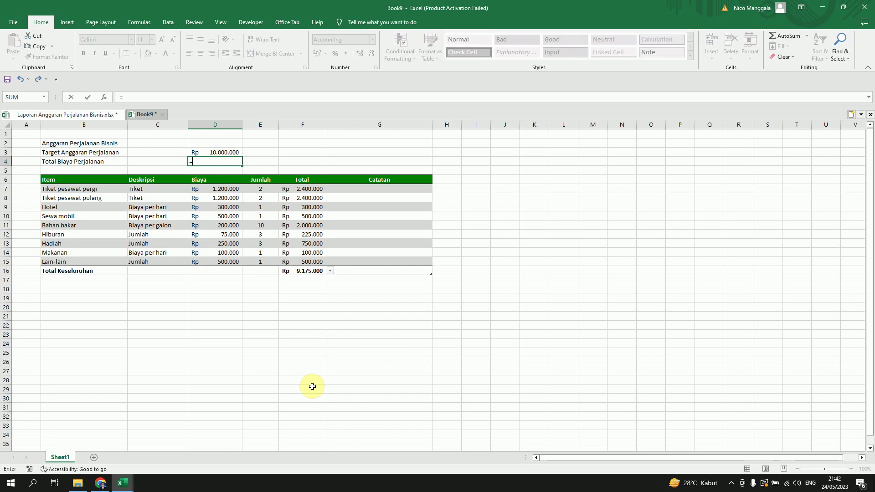
{"action": "left_click", "coordinate": [310, 271]}
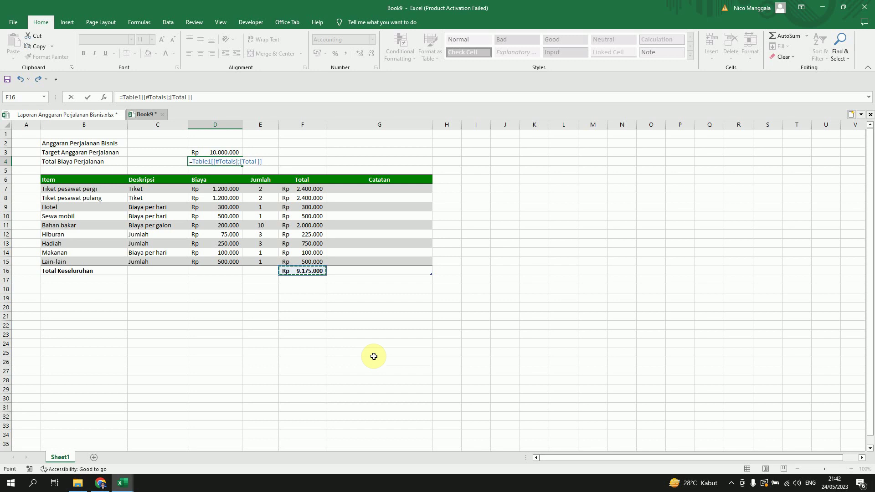
{"action": "key", "text": "Return"}
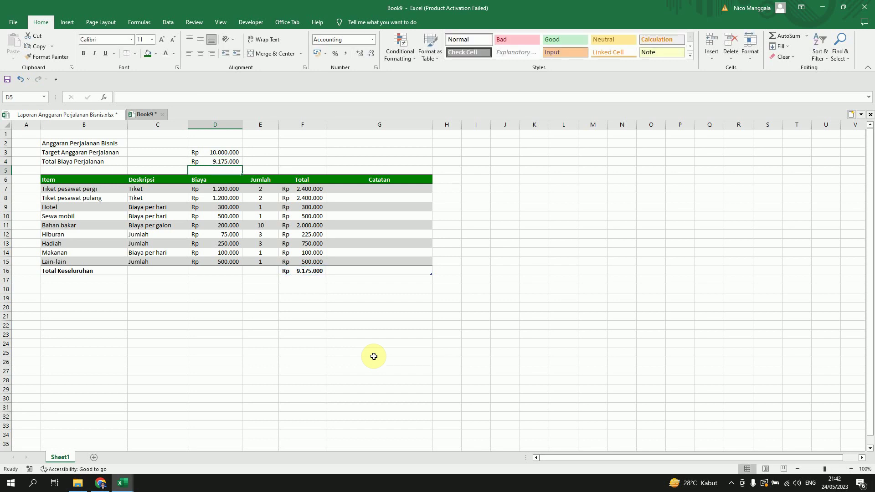
Enter =IF(D3>D4;"Total biaya dibawah anggaran sebanyak";"Total biaya melebihi anggaran sebanyak") in B5 and widen column B to fit the text.
{"action": "left_click", "coordinate": [102, 170]}
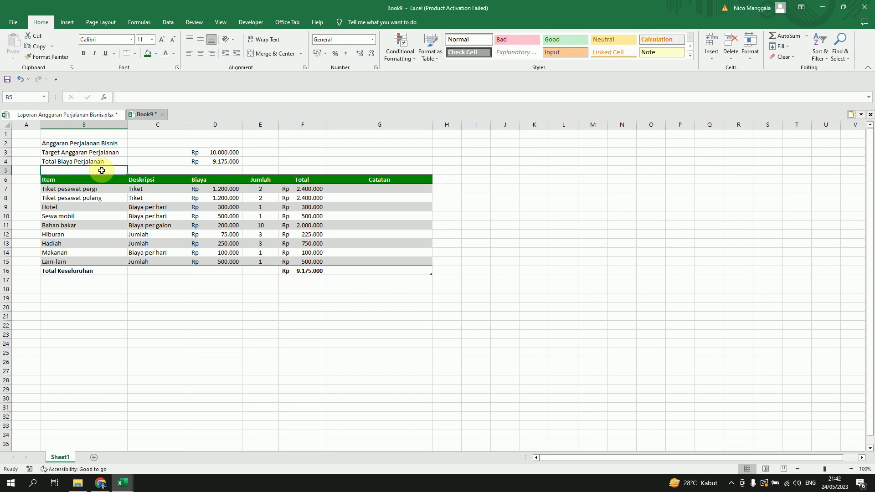
{"action": "type", "text": "="}
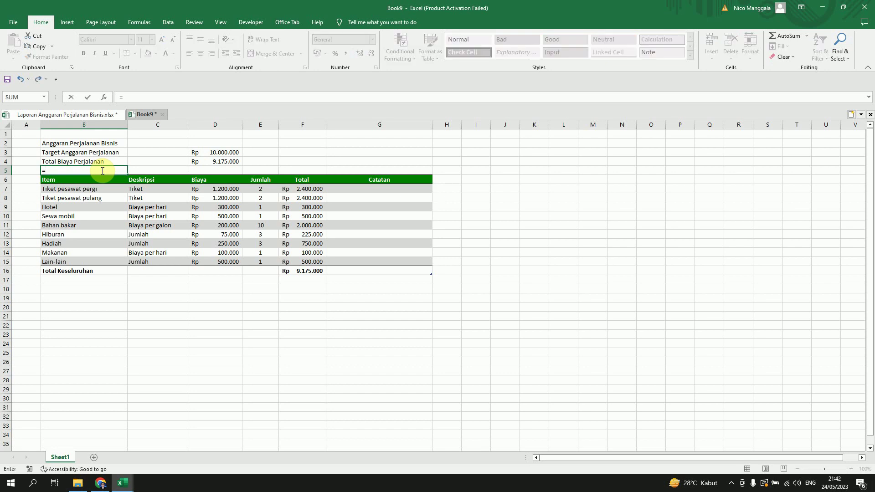
{"action": "type", "text": "if"}
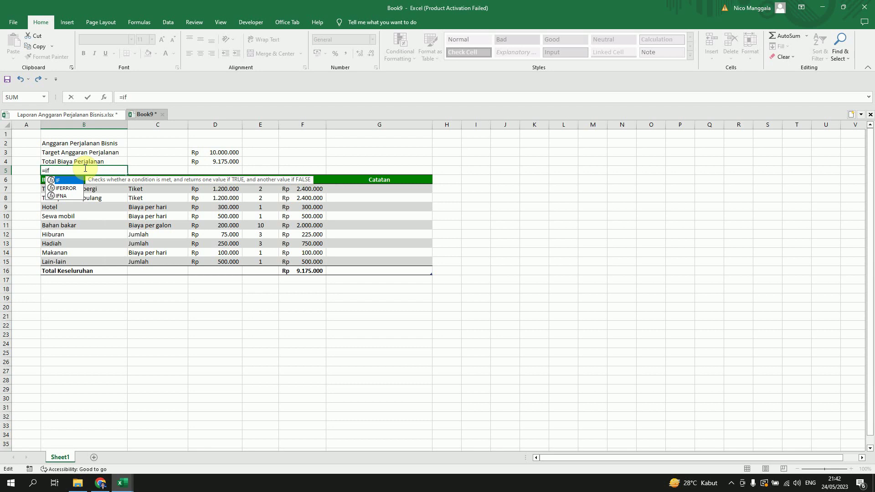
{"action": "key", "text": "Tab"}
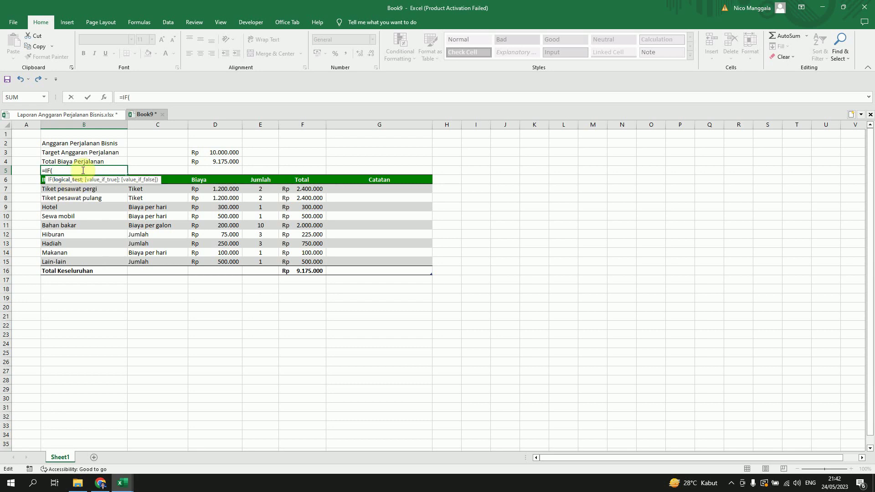
{"action": "left_click", "coordinate": [221, 153]}
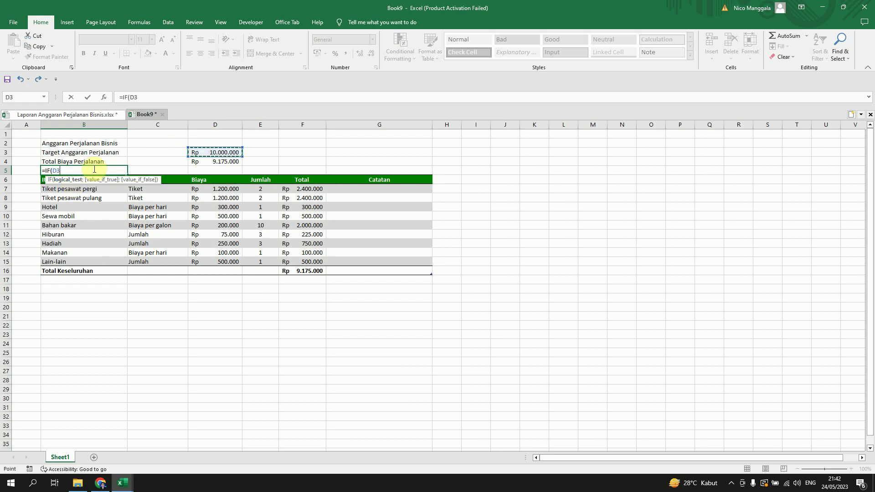
{"action": "type", "text": ">"}
{"action": "left_click", "coordinate": [225, 162]}
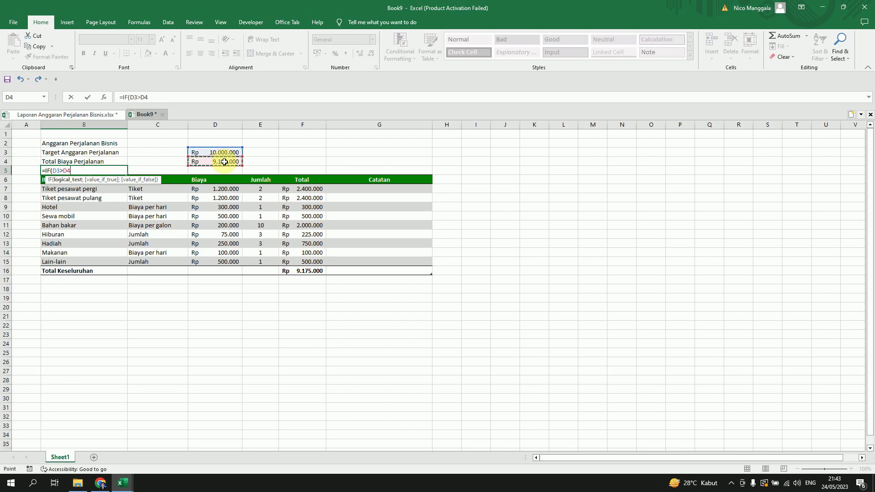
{"action": "type", "text": ";"}
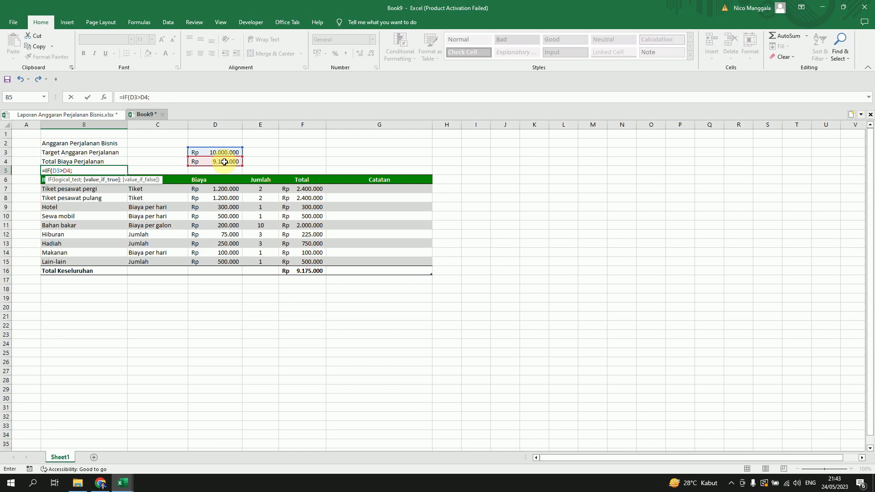
{"action": "type", "text": "\""}
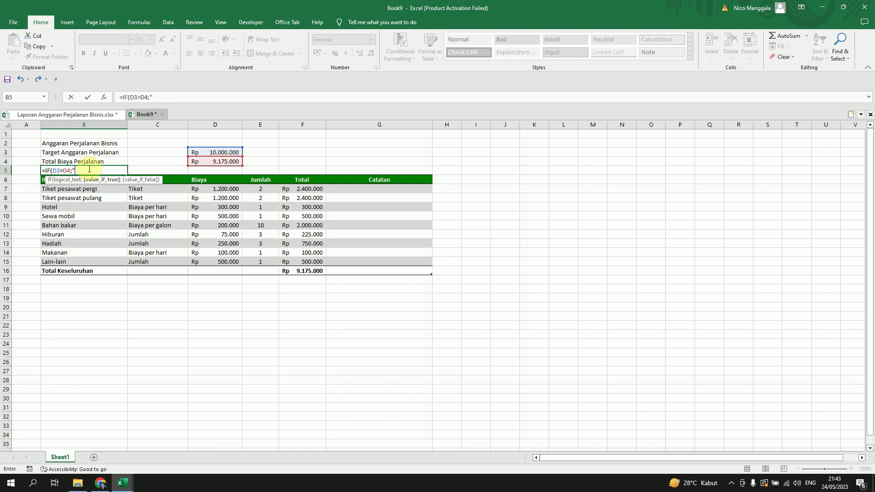
{"action": "type", "text": "Total biaya dibawah s"}
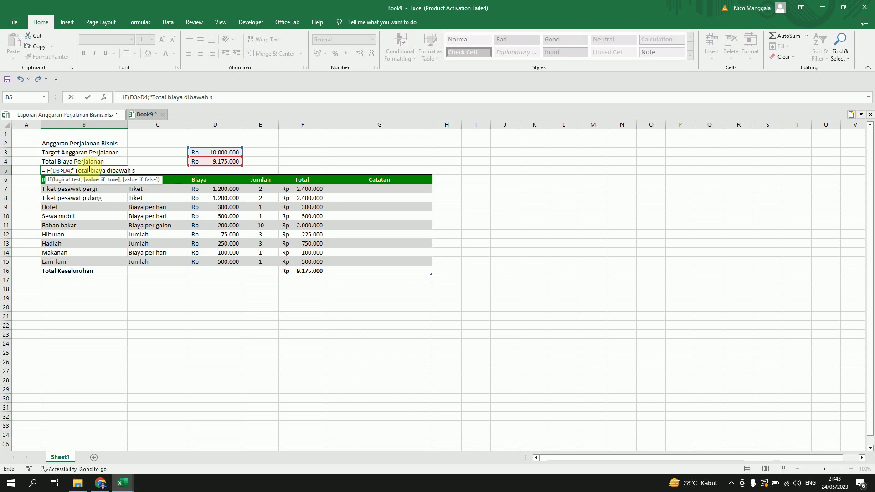
{"action": "key", "text": "BackSpace"}
{"action": "type", "text": "anggaran sebanyak"}
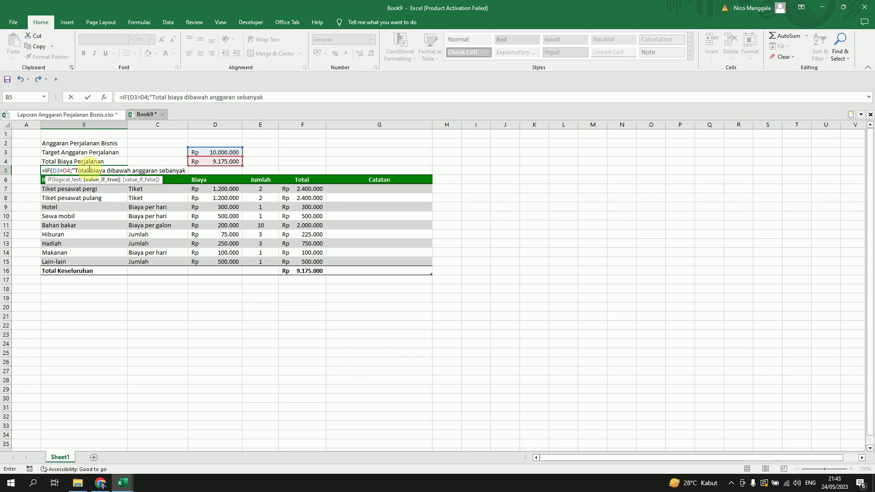
{"action": "type", "text": "\";\"Total biaya"}
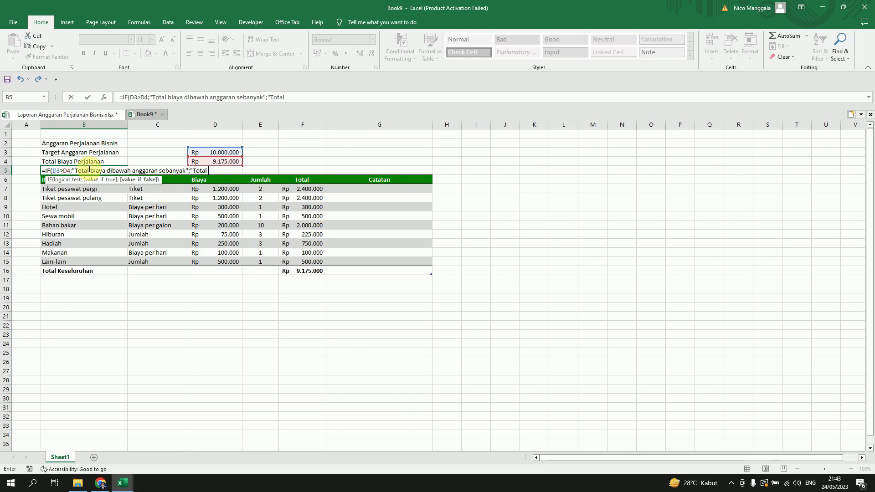
{"action": "type", "text": " melebihi an"}
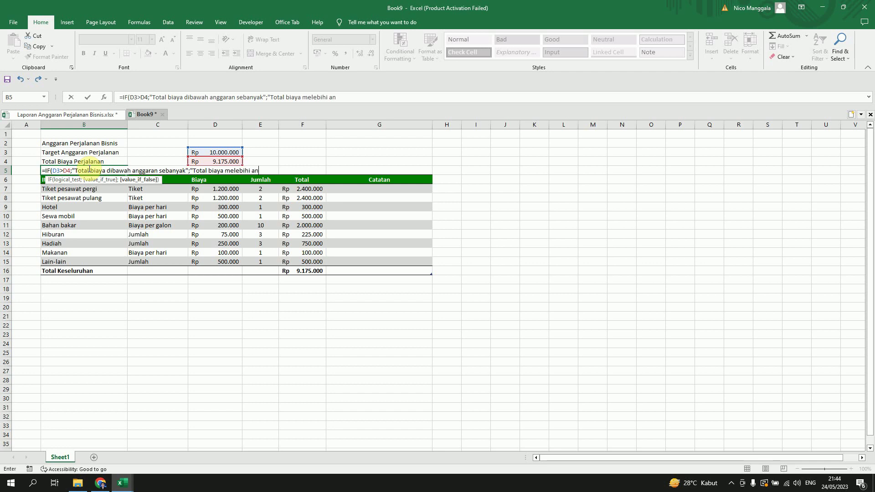
{"action": "type", "text": "ggaran sebanyak\""}
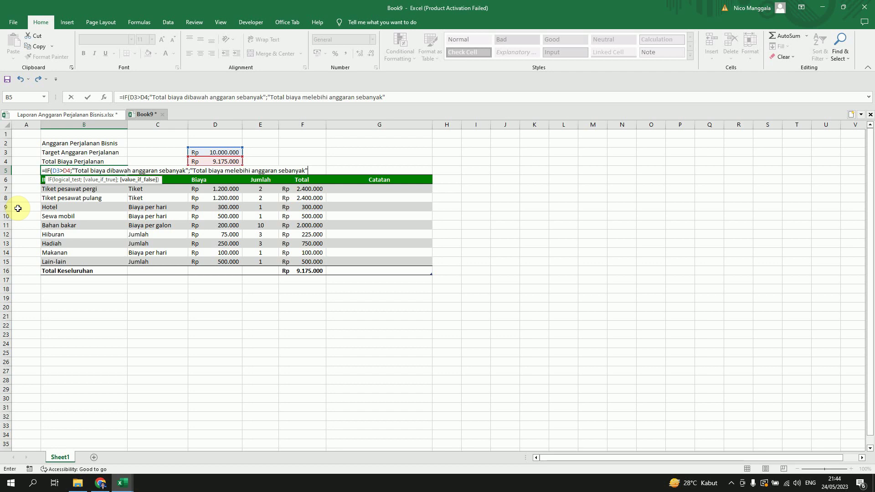
{"action": "type", "text": ")"}
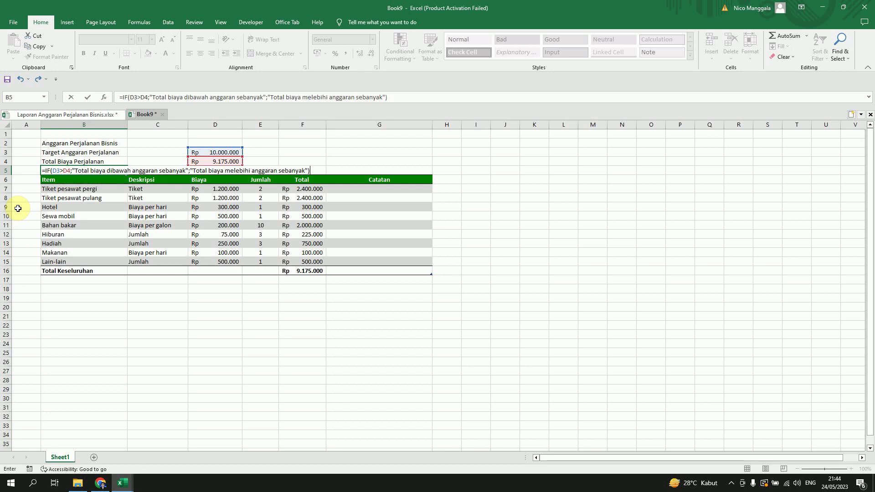
{"action": "key", "text": "Return"}
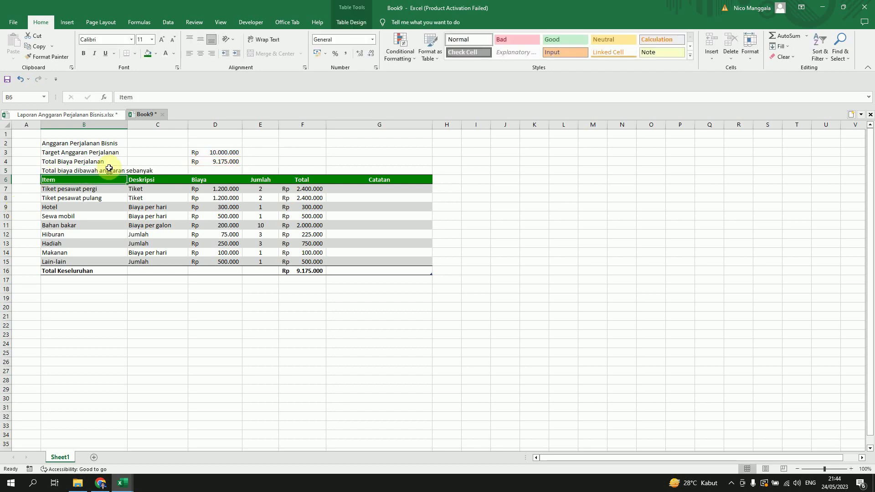
{"action": "left_click_drag", "start_coordinate": [127, 126], "coordinate": [163, 126]}
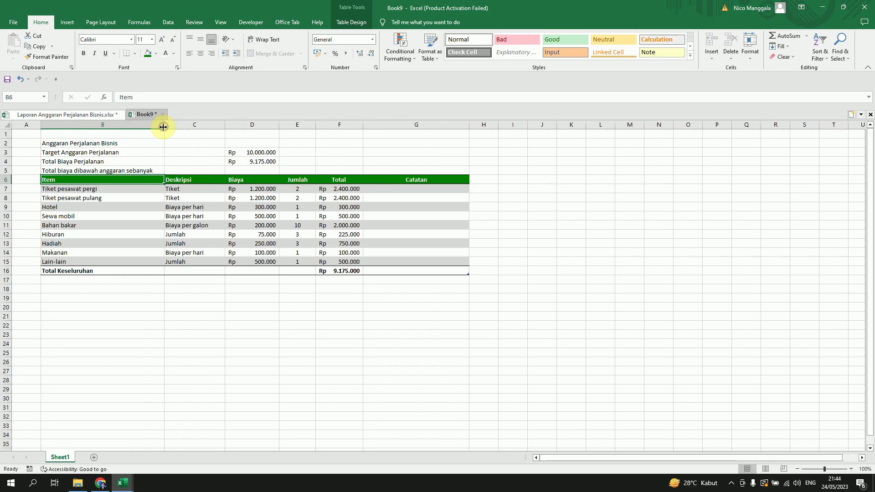
Calculate the difference between the target budget and the total travel cost in D5 with =D3-D4.
{"action": "left_click", "coordinate": [257, 168]}
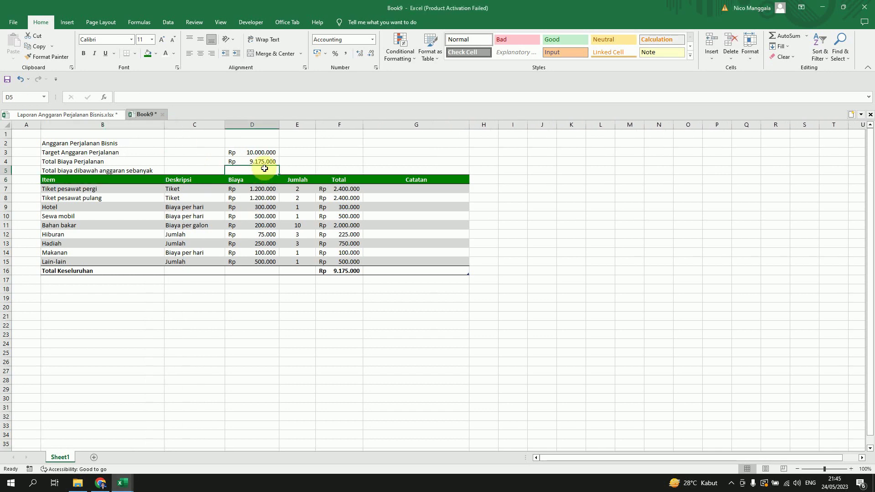
{"action": "type", "text": "="}
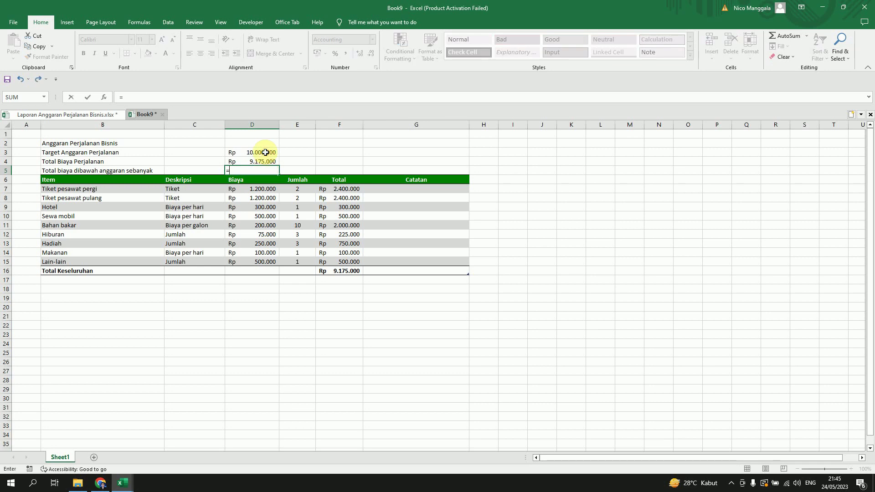
{"action": "left_click", "coordinate": [265, 152]}
{"action": "type", "text": "-"}
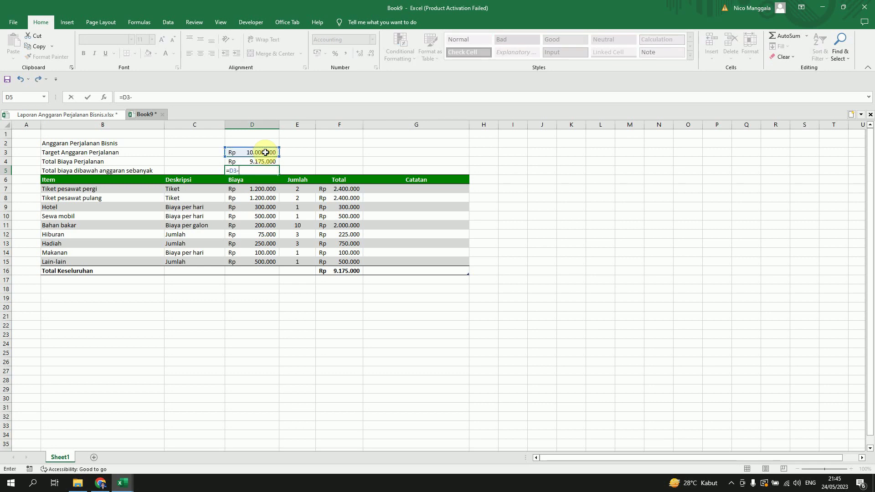
{"action": "left_click", "coordinate": [265, 161]}
{"action": "key", "text": "Return"}
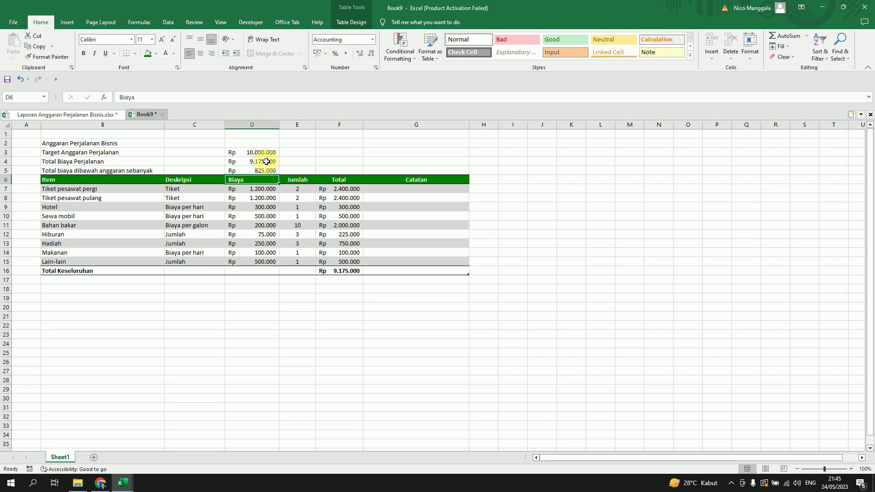
{"action": "left_click", "coordinate": [512, 316]}
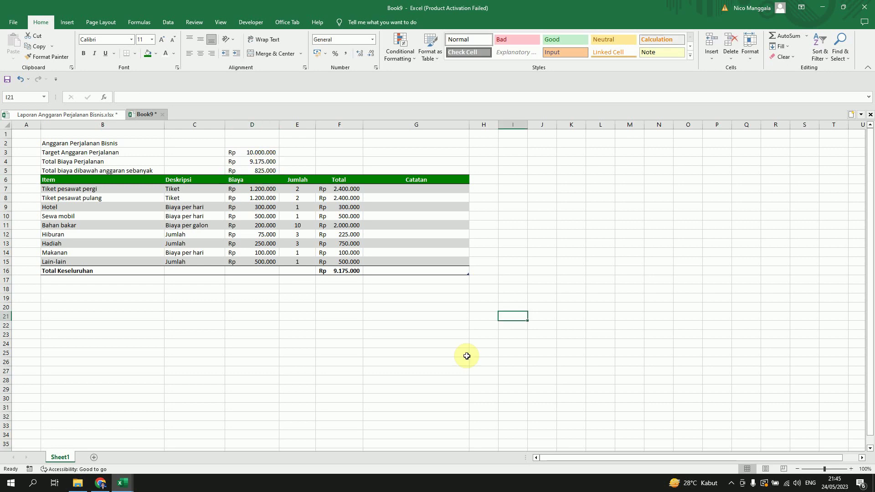
Test the budget status label by setting the target budget in D3 to 9000000, and check the formula in B5.
{"action": "left_click", "coordinate": [260, 153]}
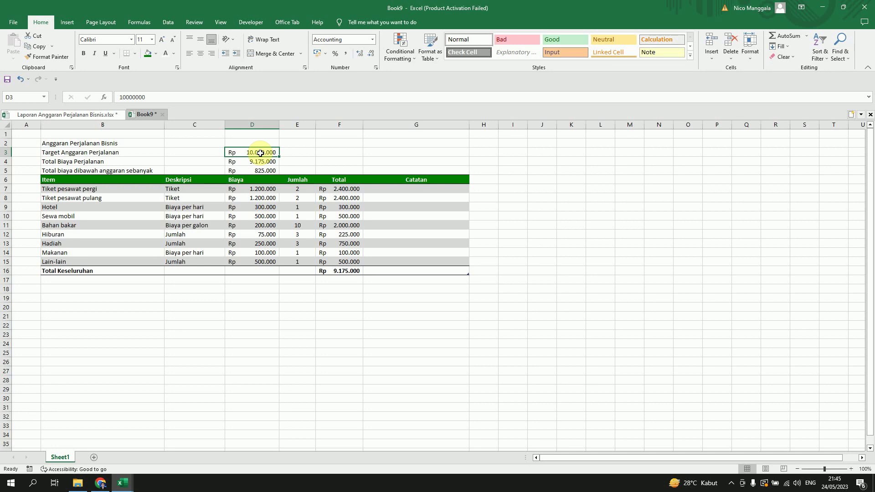
{"action": "type", "text": "9.0"}
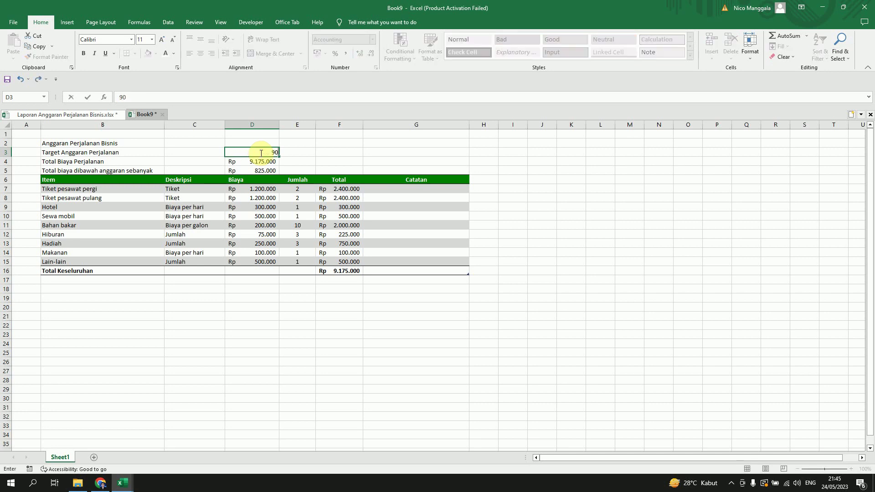
{"action": "type", "text": "000.000"}
{"action": "key", "text": "Return"}
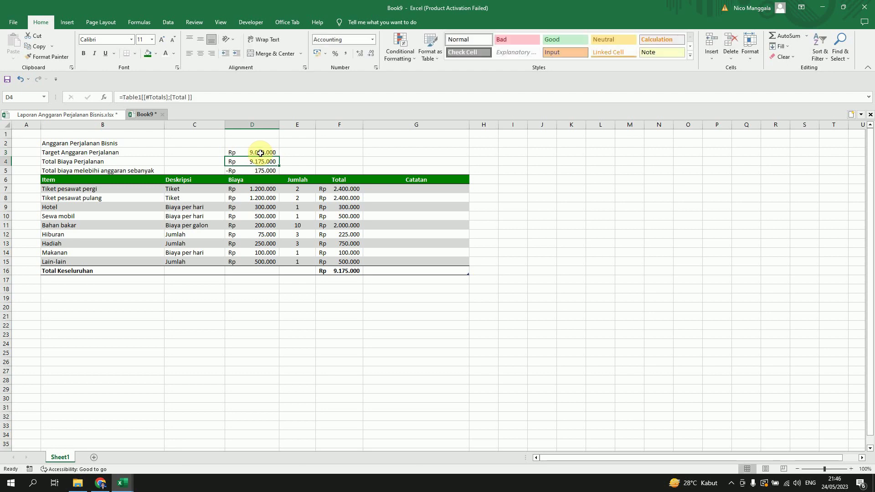
{"action": "left_click", "coordinate": [96, 172]}
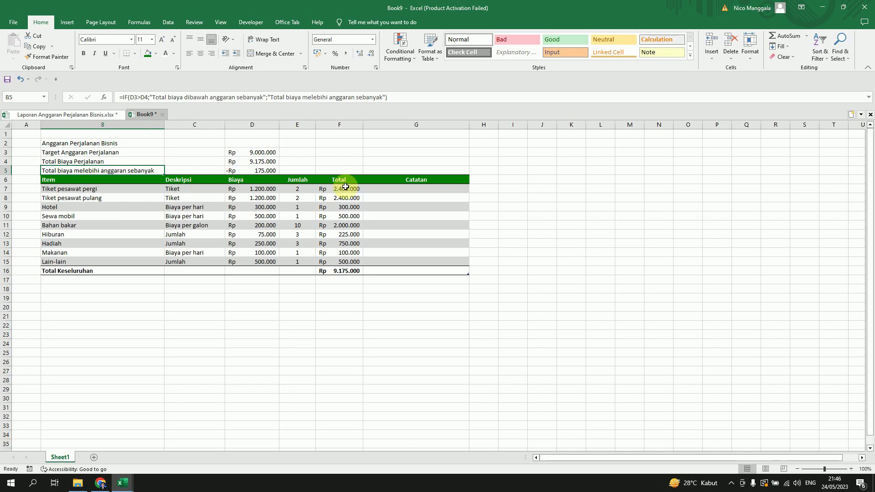
{"action": "left_click", "coordinate": [255, 312]}
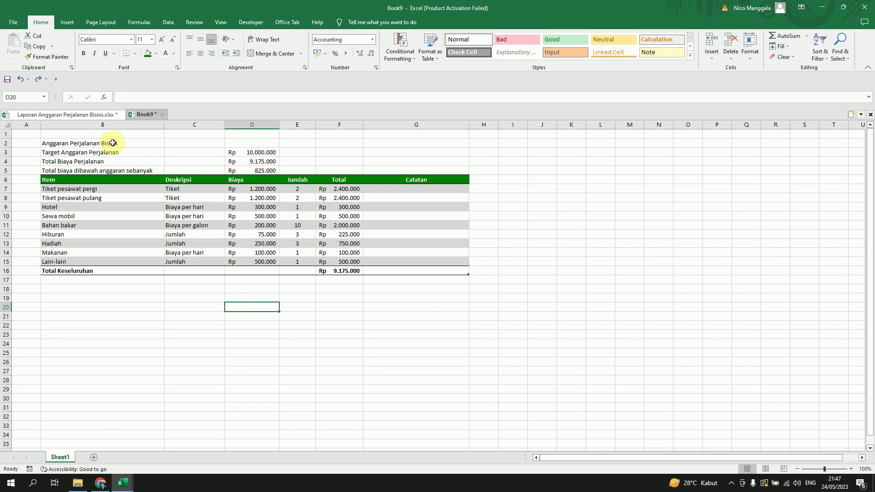
Apply the Good cell style and the Heading 1 style to the title row B2:G2.
{"action": "left_click_drag", "start_coordinate": [113, 143], "coordinate": [400, 143]}
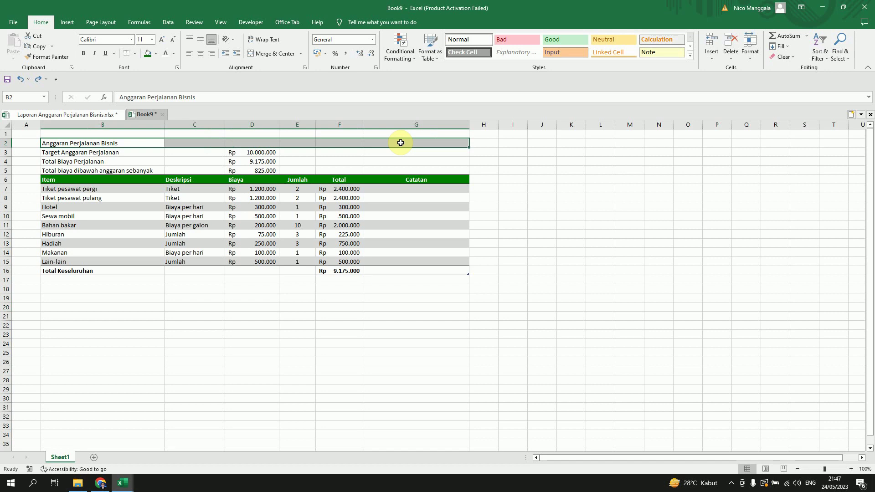
{"action": "left_click", "coordinate": [690, 60]}
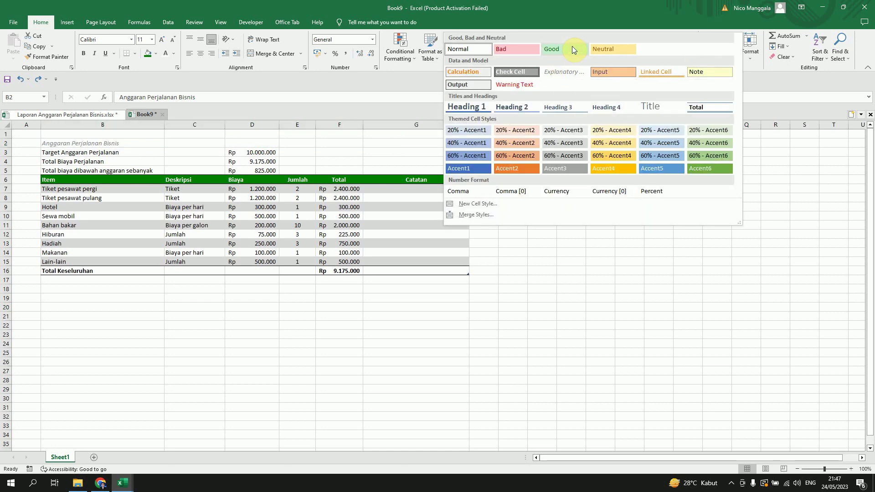
{"action": "left_click", "coordinate": [572, 49]}
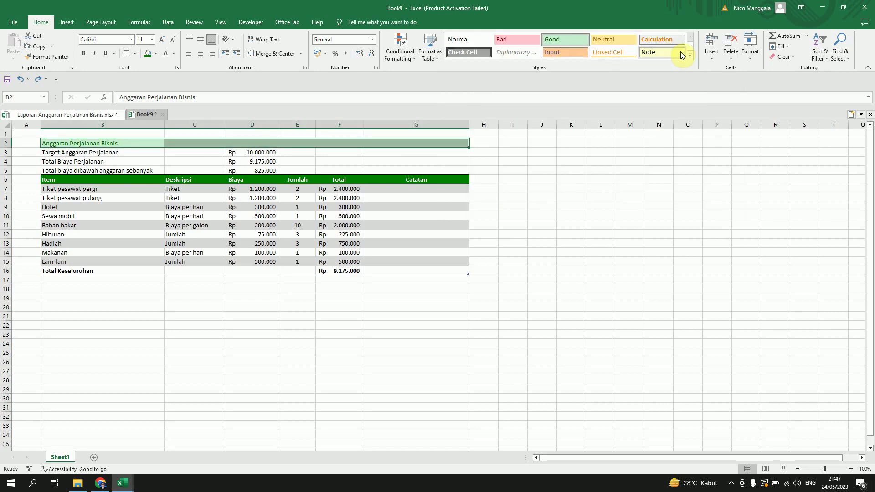
{"action": "left_click", "coordinate": [691, 60]}
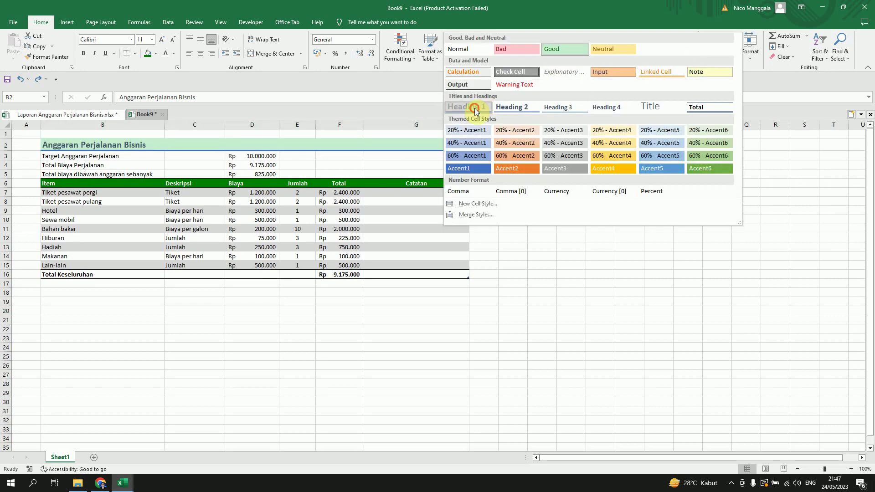
{"action": "left_click", "coordinate": [474, 108]}
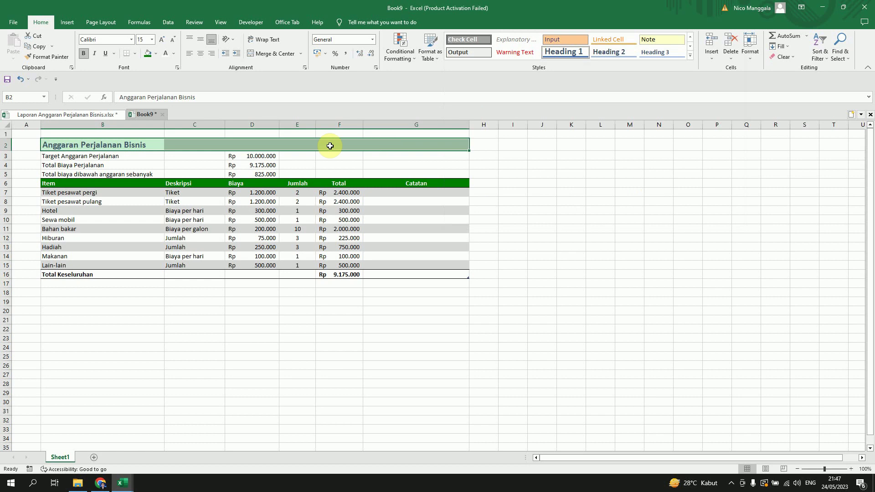
Increase the font size of the "Anggaran Perjalanan Bisnis" title row to 22.
{"action": "left_click", "coordinate": [162, 39]}
{"action": "left_click", "coordinate": [162, 40]}
{"action": "left_click", "coordinate": [163, 40]}
{"action": "left_click", "coordinate": [162, 39]}
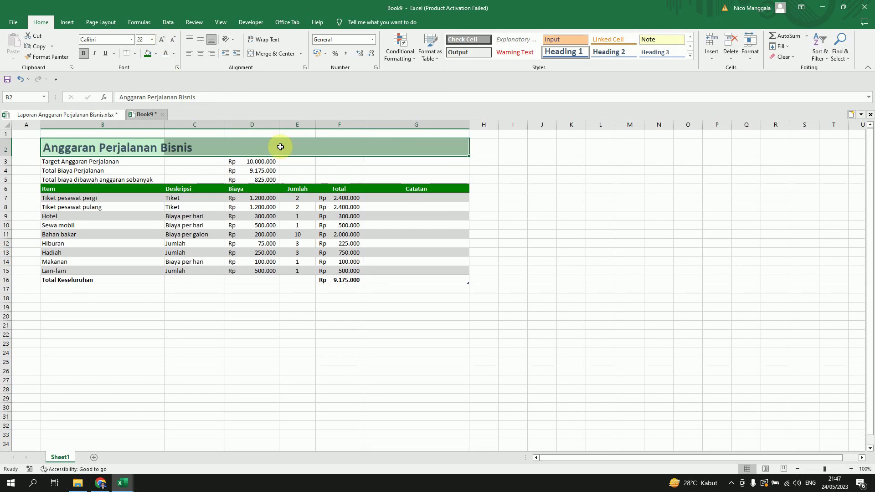
Apply the Heading 4 cell style to the target budget row B3:D3 and increase its font size to 12.
{"action": "left_click", "coordinate": [90, 163]}
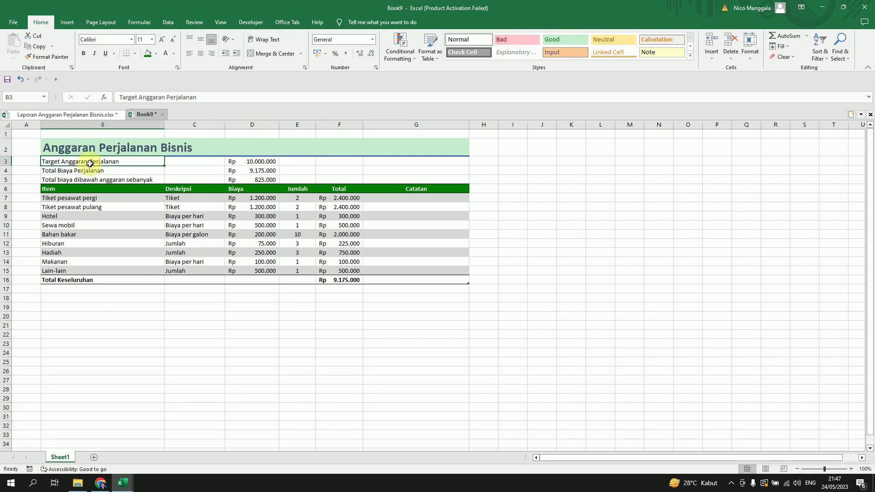
{"action": "left_click", "coordinate": [115, 316]}
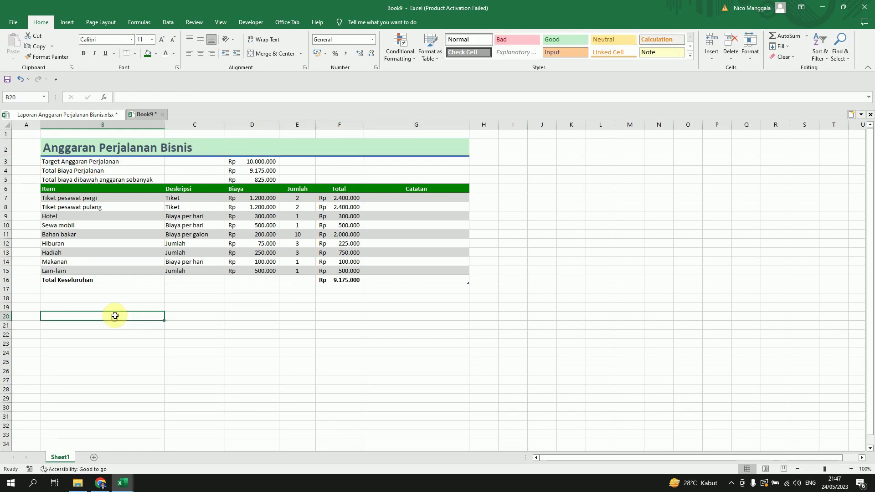
{"action": "left_click", "coordinate": [71, 162]}
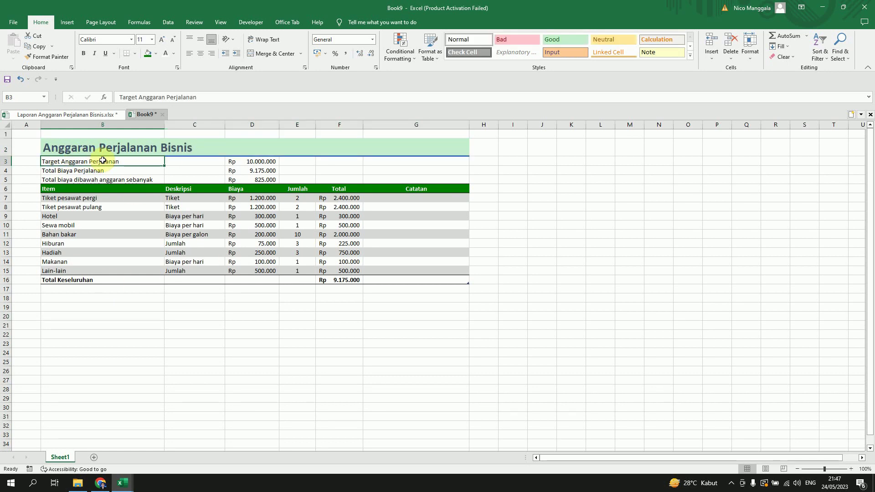
{"action": "left_click_drag", "start_coordinate": [106, 160], "coordinate": [250, 162]}
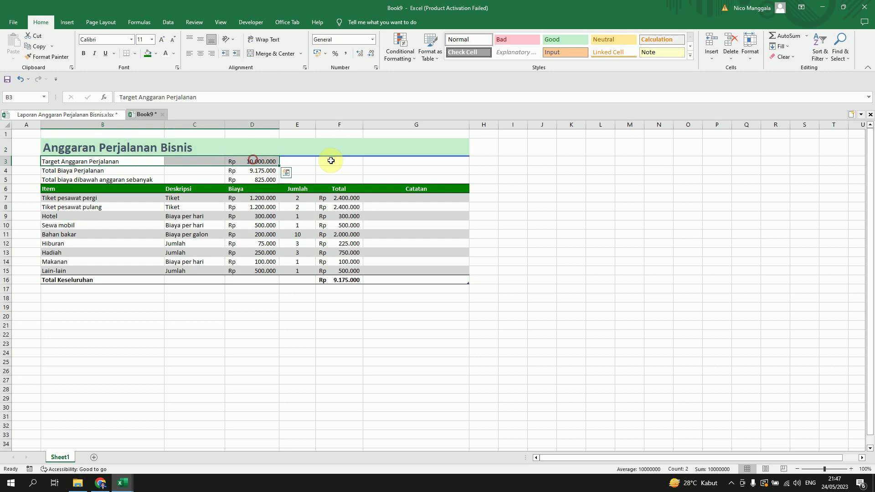
{"action": "left_click", "coordinate": [690, 55]}
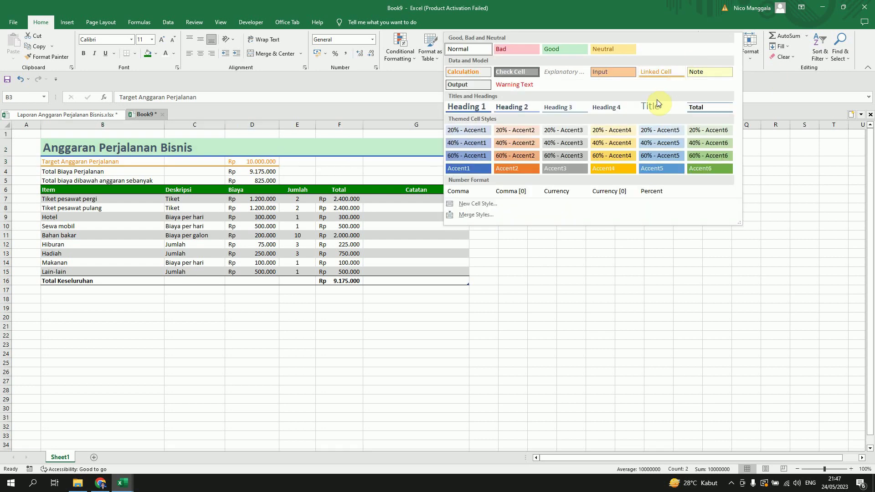
{"action": "left_click", "coordinate": [619, 109]}
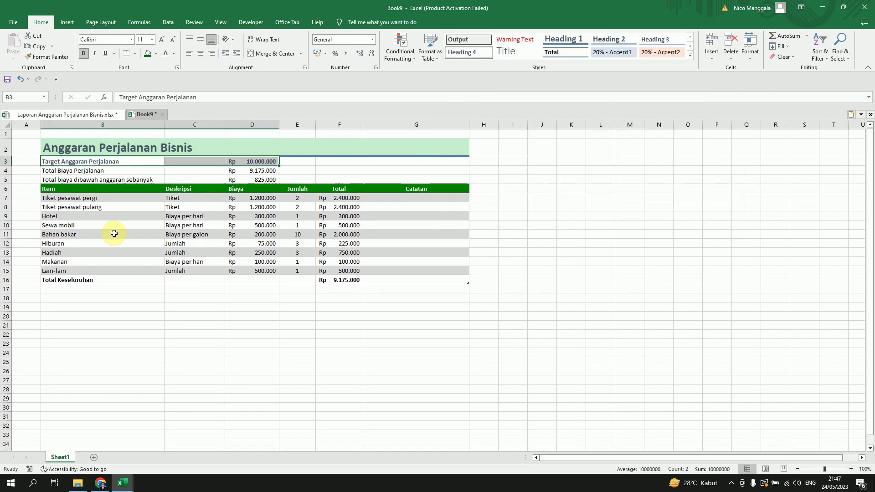
{"action": "left_click", "coordinate": [160, 39]}
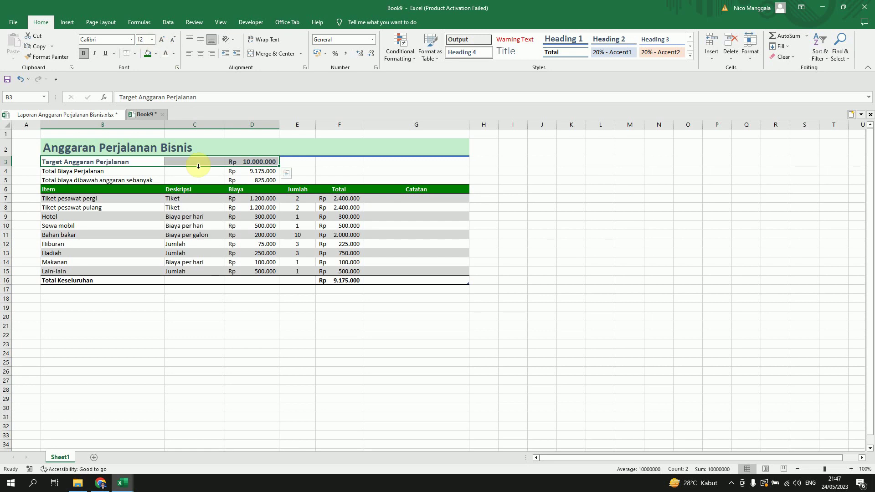
{"action": "left_click", "coordinate": [75, 172]}
{"action": "left_click_drag", "start_coordinate": [163, 171], "coordinate": [245, 171]}
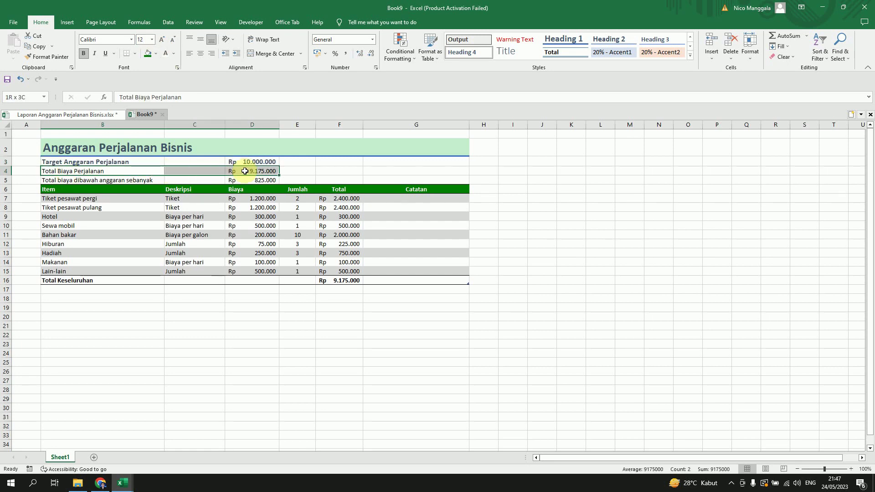
{"action": "left_click", "coordinate": [690, 54]}
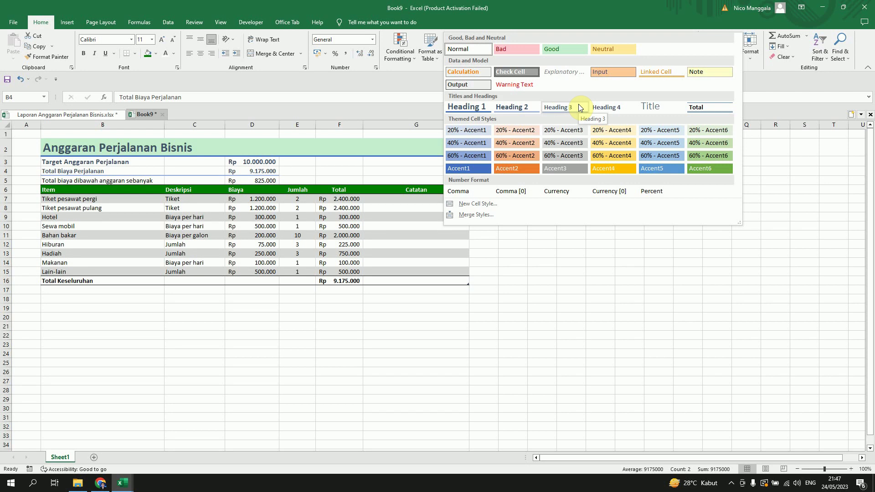
{"action": "left_click", "coordinate": [599, 273]}
Apply the Heading 3 cell style to the total travel cost row B4:G4.
{"action": "left_click_drag", "start_coordinate": [72, 171], "coordinate": [415, 170]}
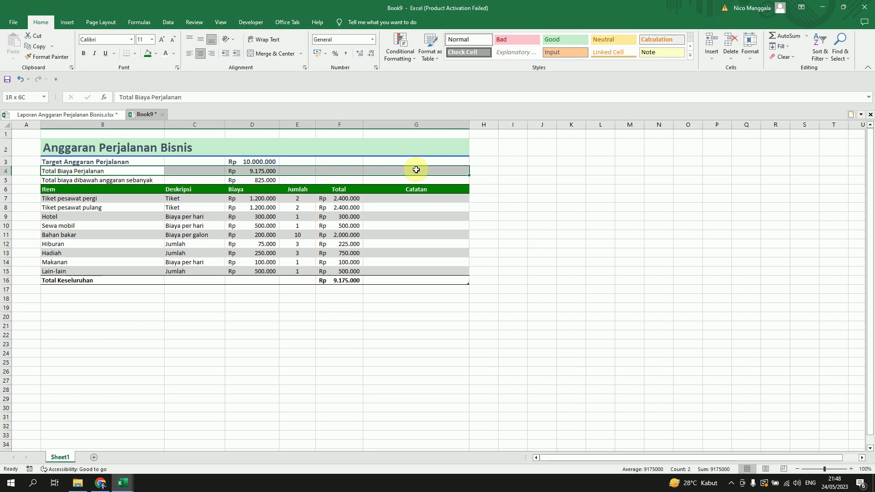
{"action": "left_click", "coordinate": [689, 55]}
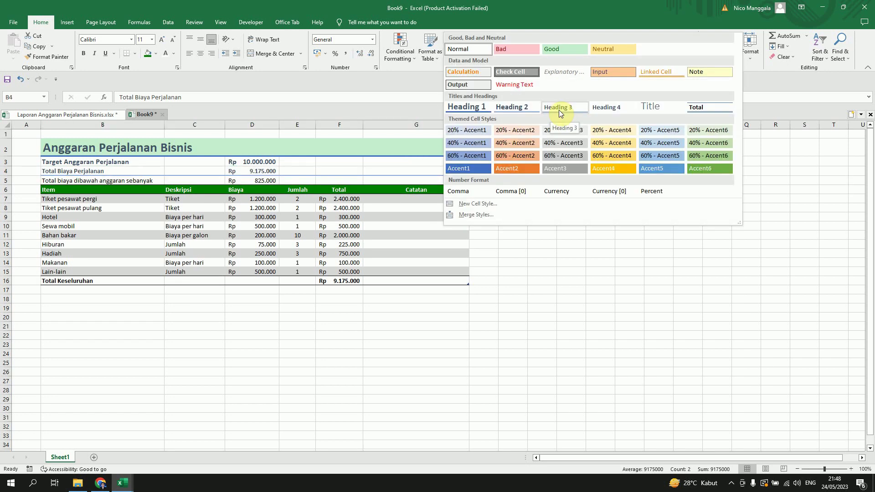
{"action": "left_click", "coordinate": [559, 113]}
{"action": "left_click", "coordinate": [542, 189]}
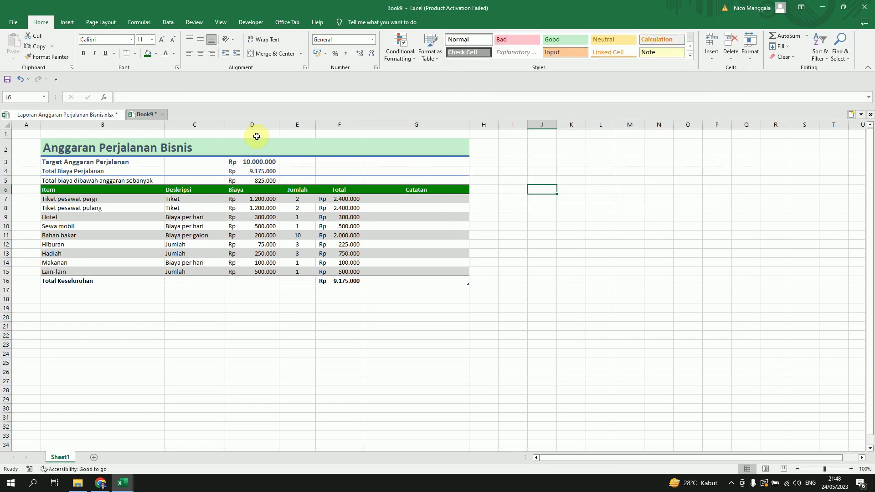
Draw a dark orange border line along the lower edge of the total travel cost row, from B4 to G4.
{"action": "left_click", "coordinate": [156, 54]}
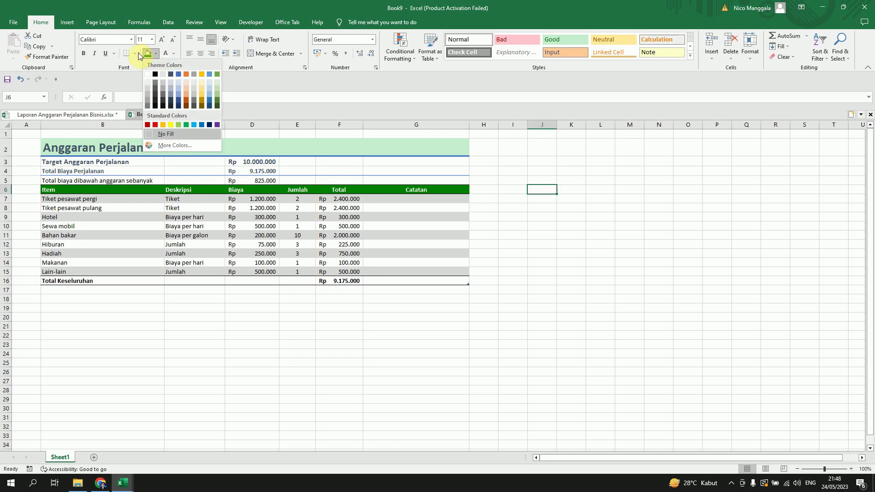
{"action": "left_click", "coordinate": [136, 54]}
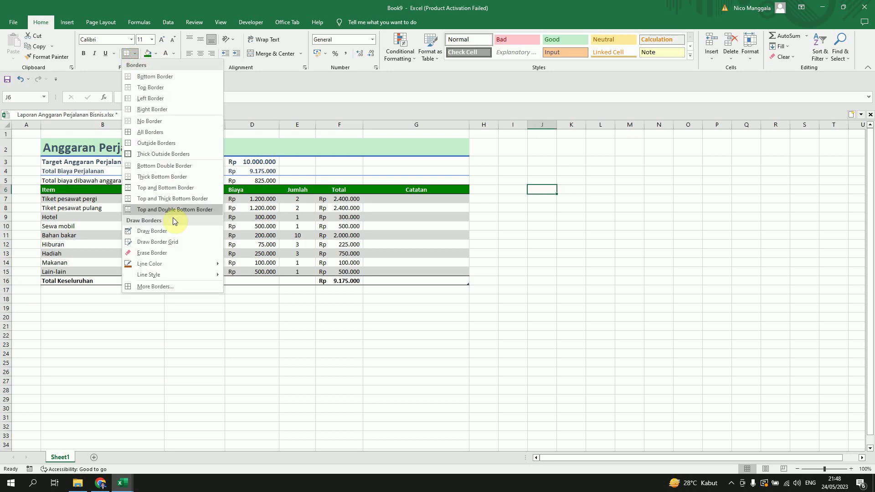
{"action": "mouse_move", "coordinate": [173, 260]}
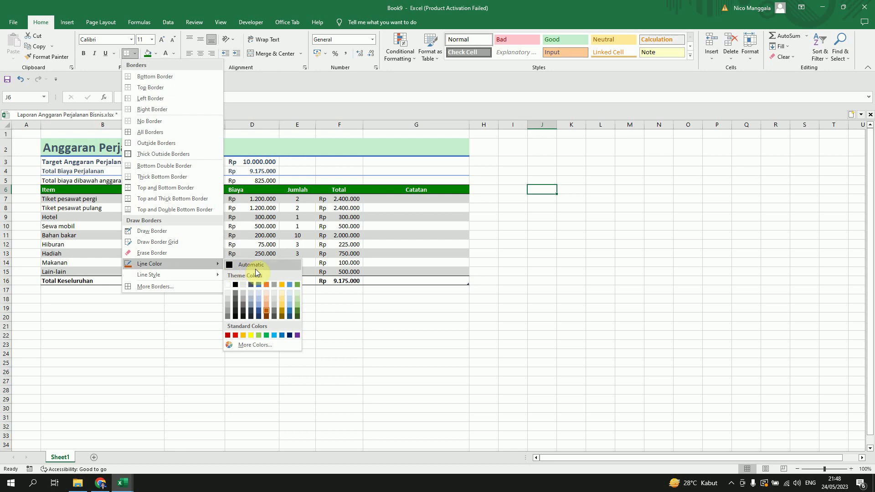
{"action": "left_click", "coordinate": [266, 311]}
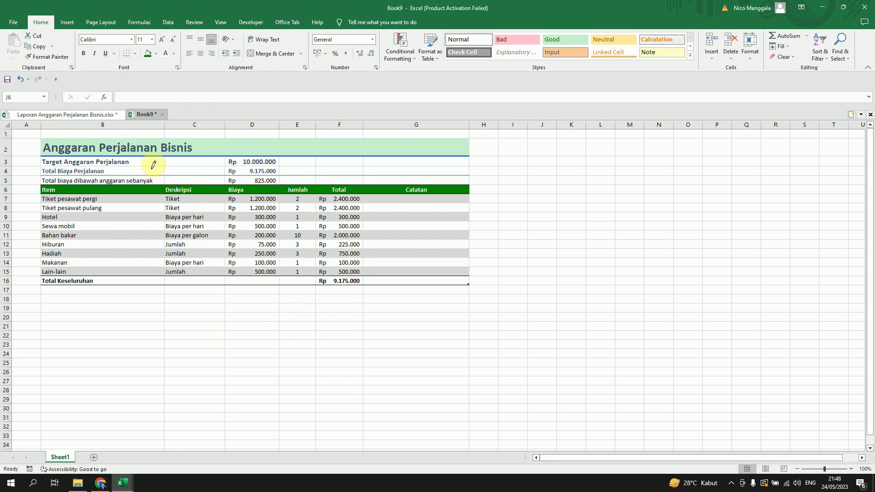
{"action": "left_click", "coordinate": [136, 176]}
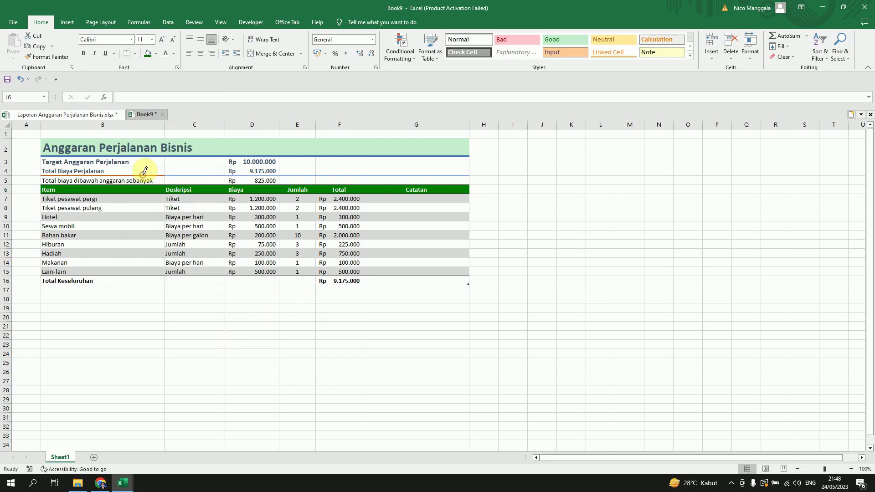
{"action": "left_click", "coordinate": [183, 176]}
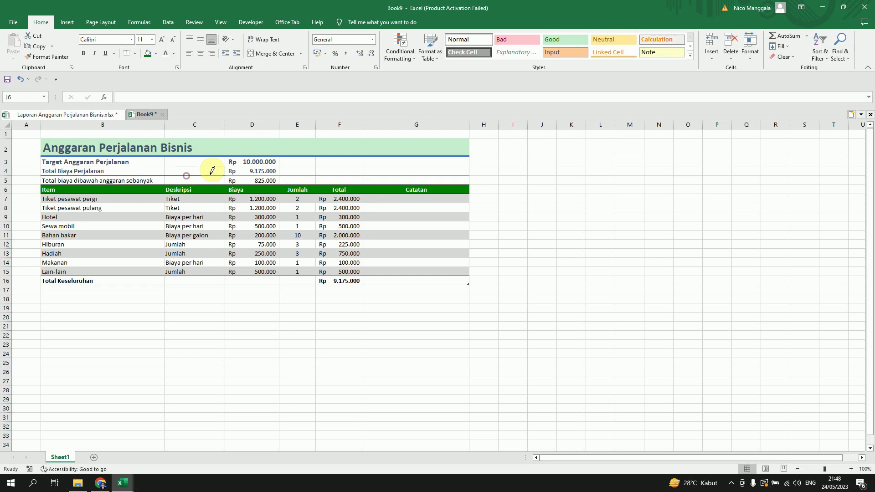
{"action": "left_click", "coordinate": [260, 174]}
{"action": "left_click", "coordinate": [298, 174]}
{"action": "left_click", "coordinate": [342, 173]}
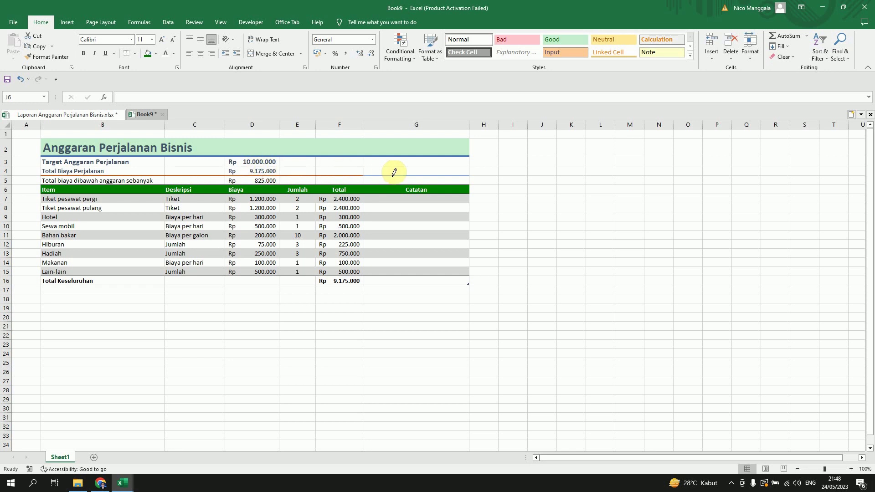
{"action": "left_click", "coordinate": [392, 174]}
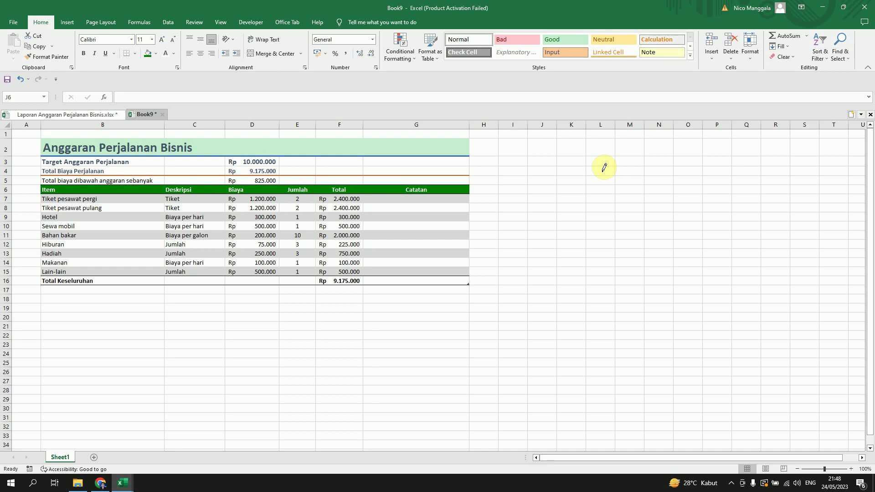
{"action": "key", "text": "Escape"}
Increase the font size of B4:D4 to 12, and format the budget status row B5:D5 with the Heading 4 style at size 12.
{"action": "left_click_drag", "start_coordinate": [129, 172], "coordinate": [250, 171]}
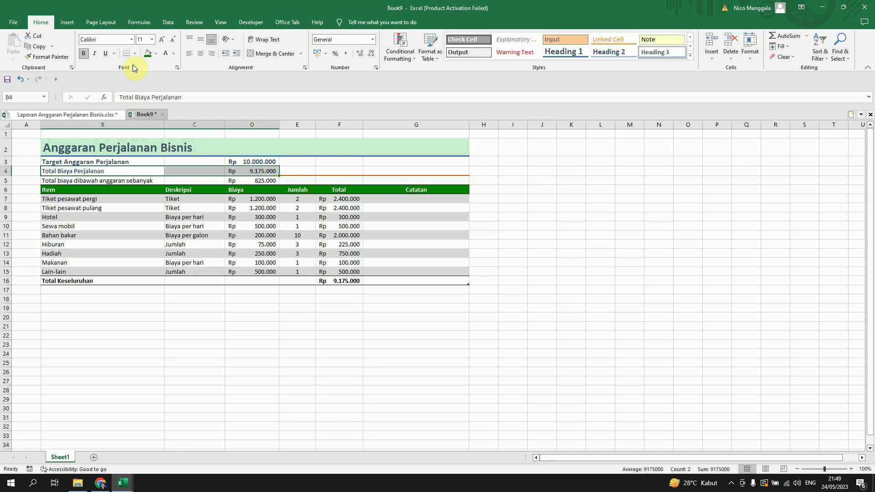
{"action": "left_click", "coordinate": [162, 39]}
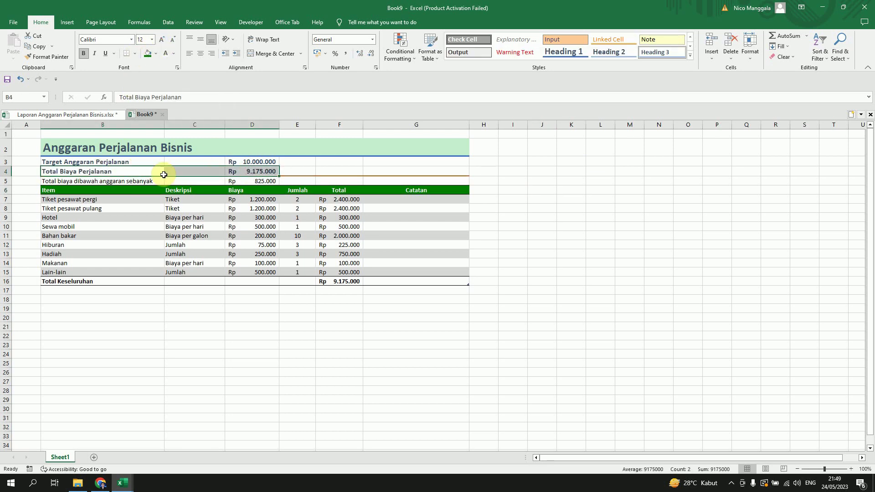
{"action": "left_click_drag", "start_coordinate": [123, 181], "coordinate": [244, 180]}
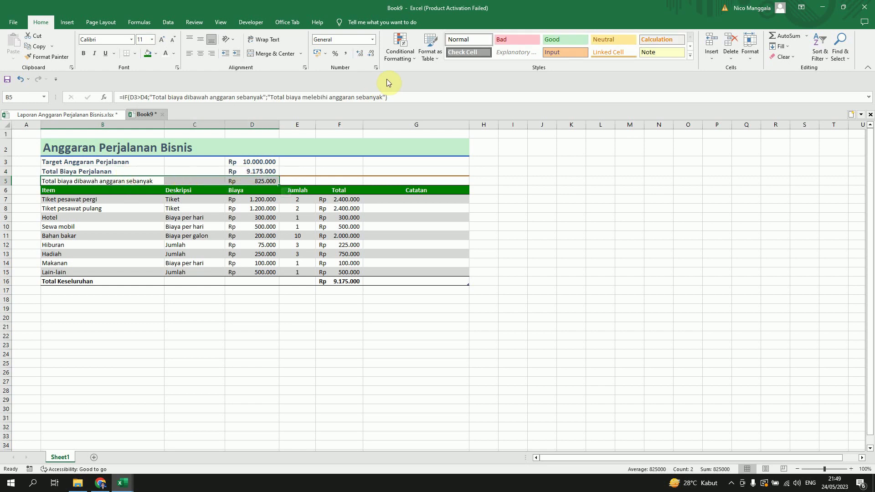
{"action": "left_click", "coordinate": [689, 56]}
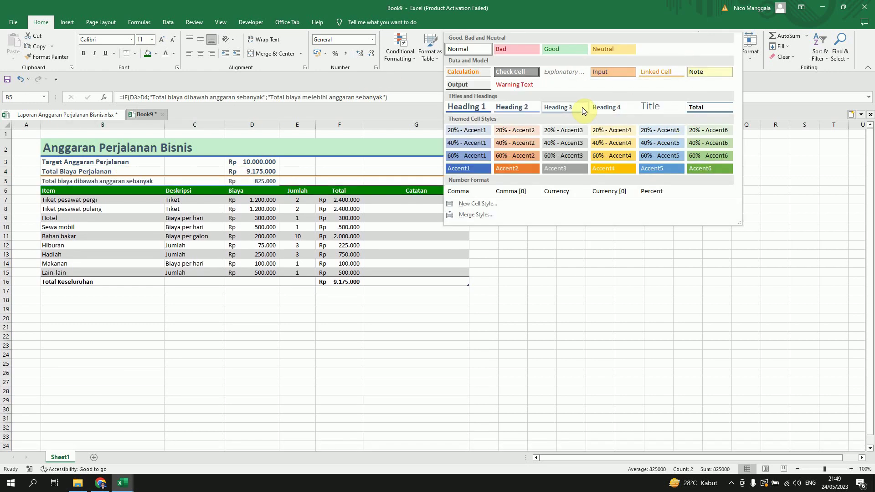
{"action": "left_click", "coordinate": [622, 108]}
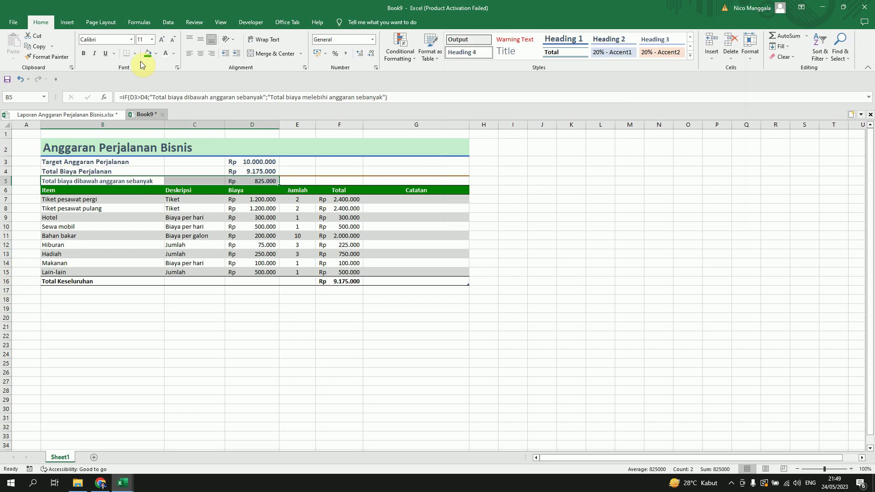
{"action": "left_click", "coordinate": [162, 39]}
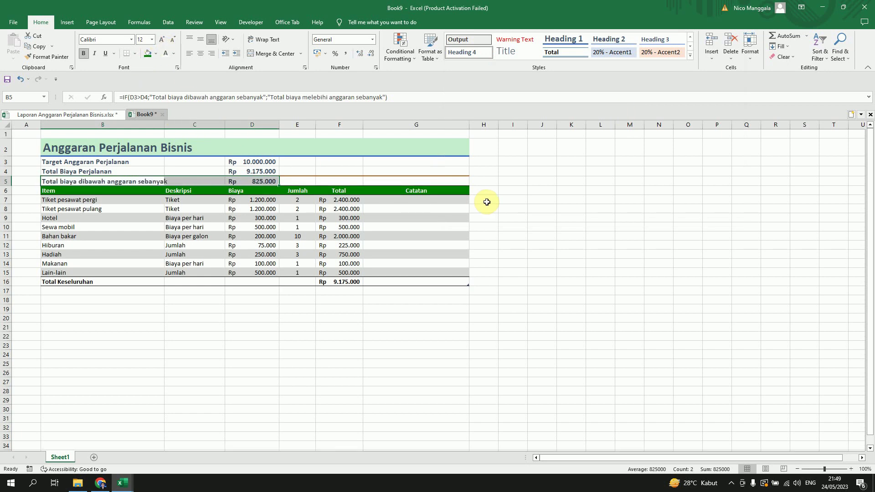
Set the row height of the entire worksheet to 30.
{"action": "left_click", "coordinate": [501, 208]}
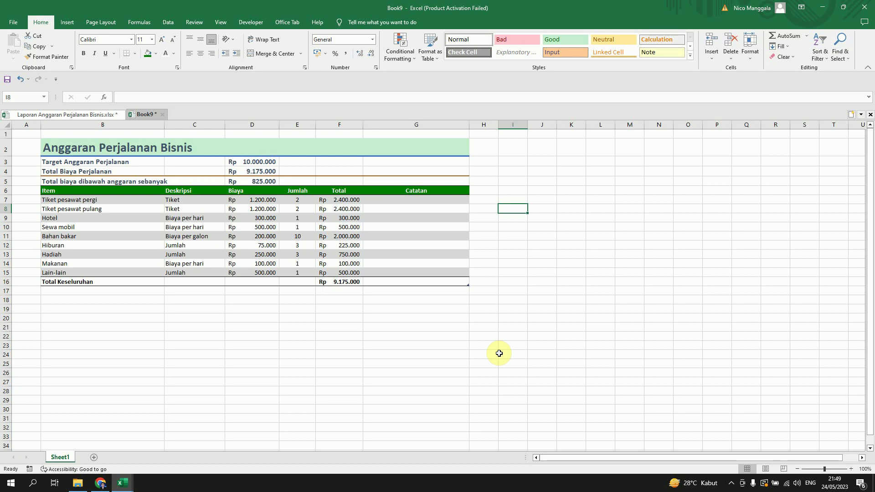
{"action": "key", "text": "ctrl+a"}
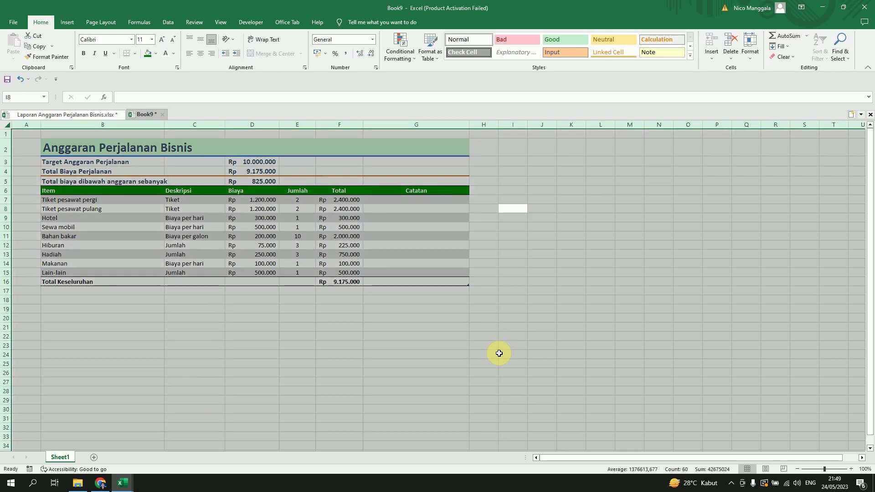
{"action": "right_click", "coordinate": [3, 182]}
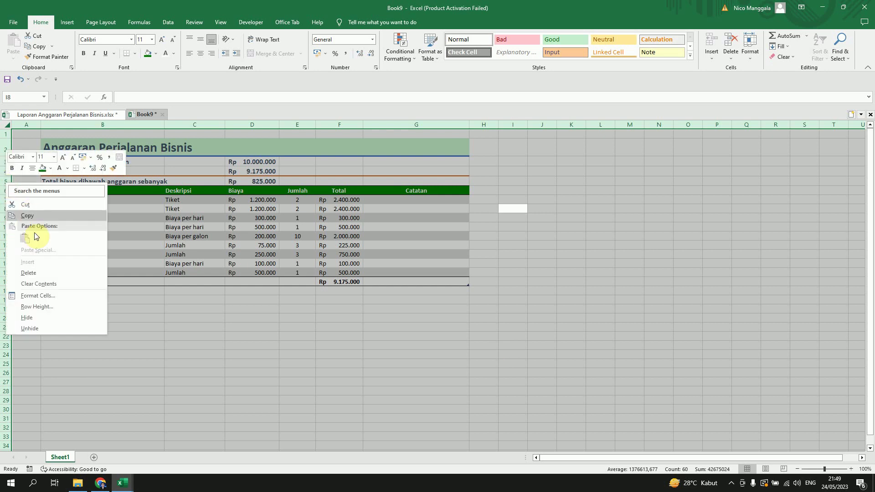
{"action": "left_click", "coordinate": [50, 309]}
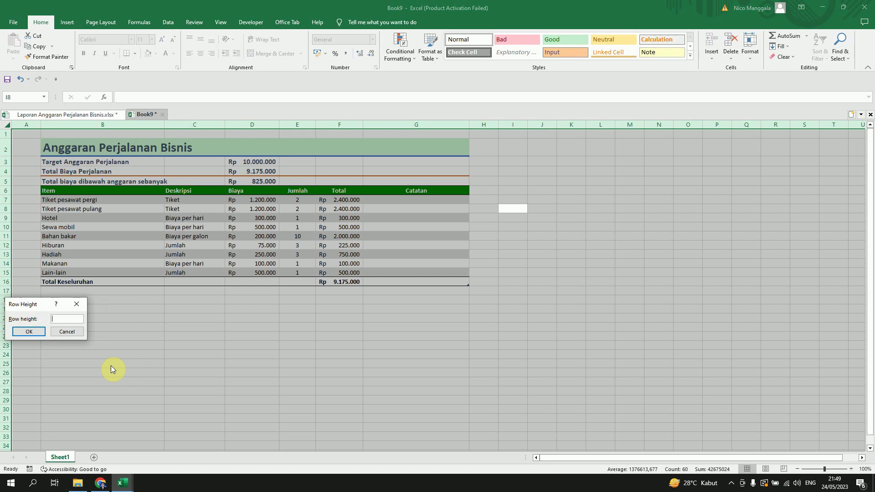
{"action": "type", "text": "30"}
{"action": "left_click", "coordinate": [29, 331]}
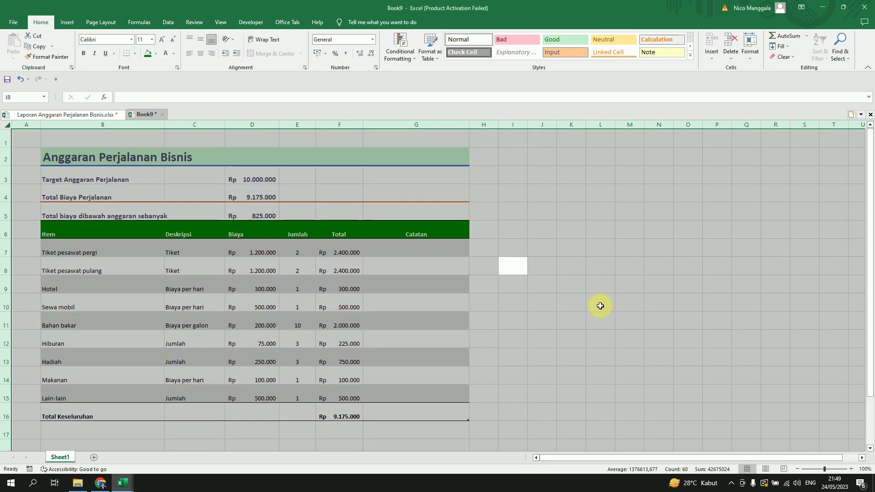
{"action": "left_click", "coordinate": [655, 301]}
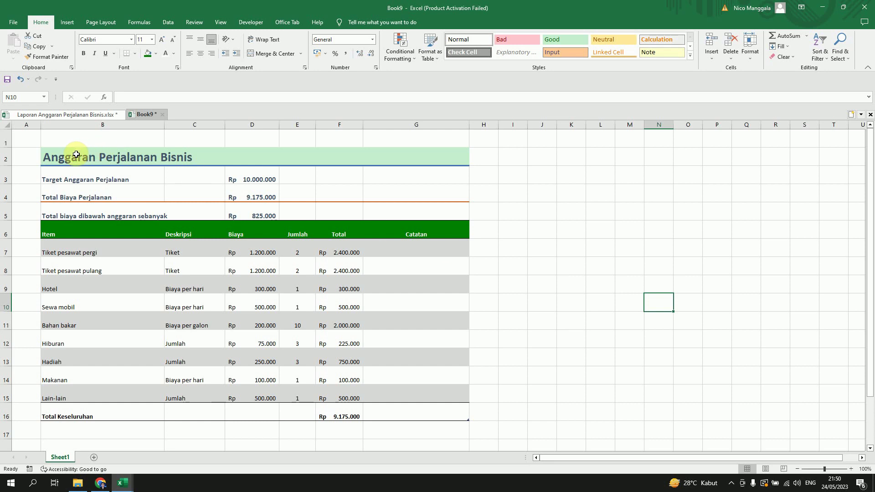
Vertically centre the contents of the whole report range B2:G16 with Middle Align.
{"action": "left_click_drag", "start_coordinate": [76, 155], "coordinate": [459, 411]}
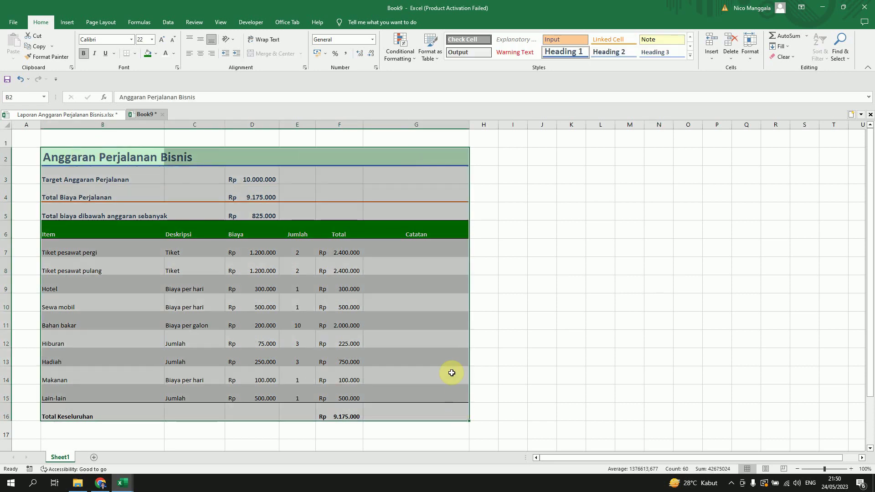
{"action": "left_click", "coordinate": [201, 41]}
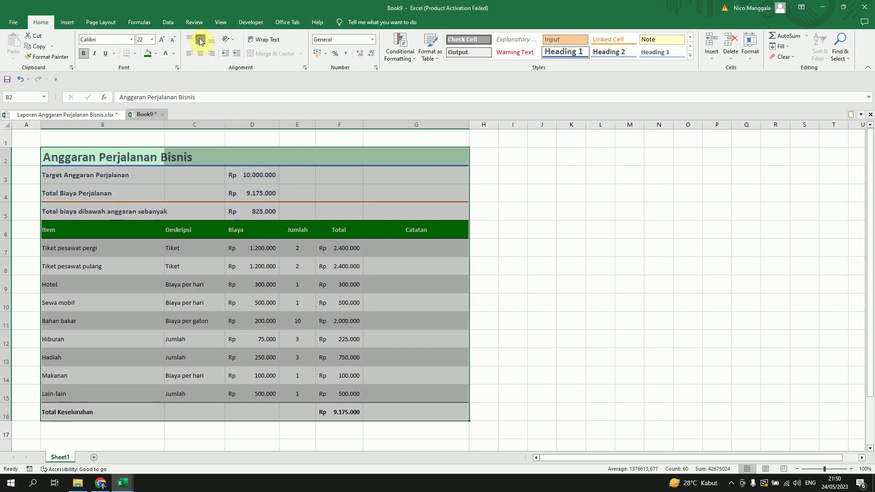
{"action": "left_click", "coordinate": [558, 283]}
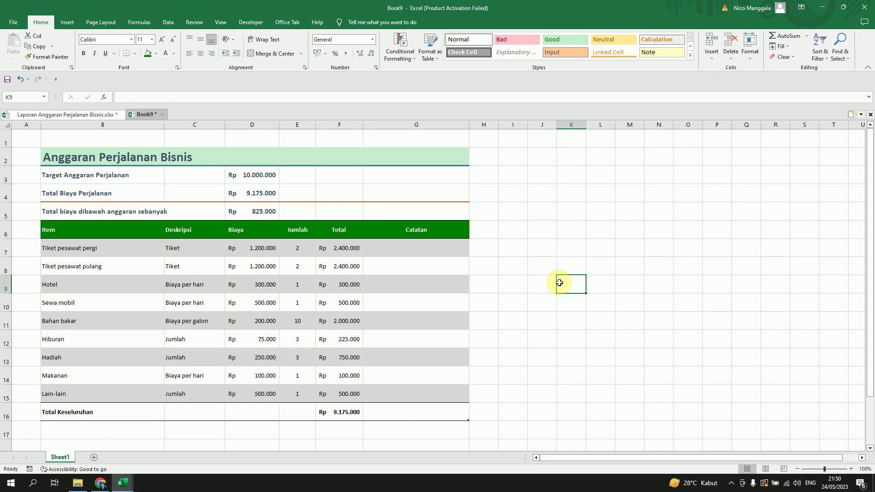
Link G3 to the total travel cost with =D4 and G4 to the target budget with =D3.
{"action": "left_click", "coordinate": [389, 180]}
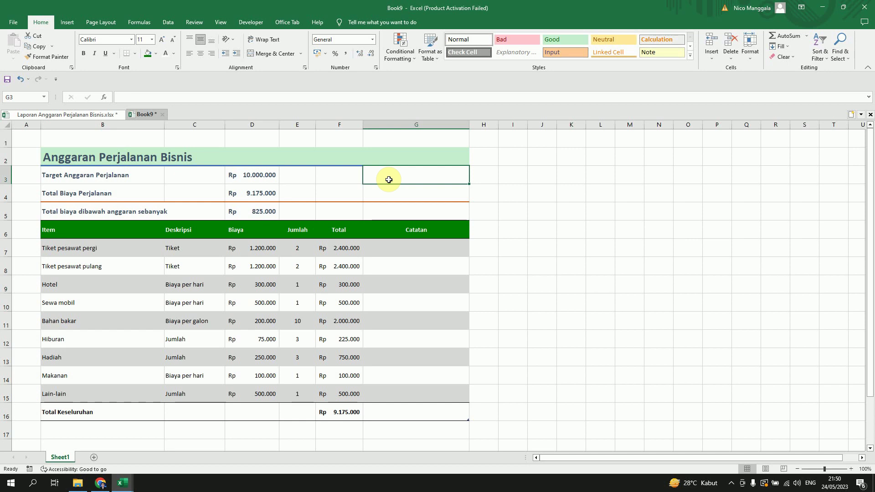
{"action": "type", "text": "="}
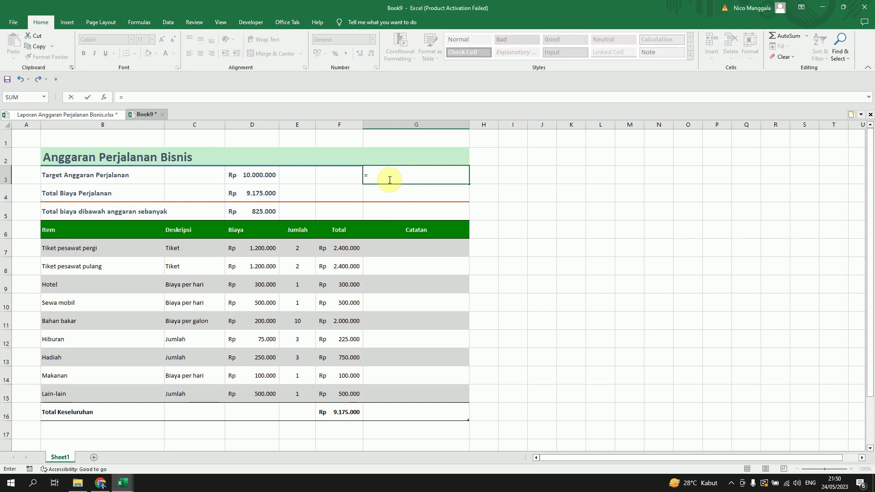
{"action": "left_click", "coordinate": [272, 193]}
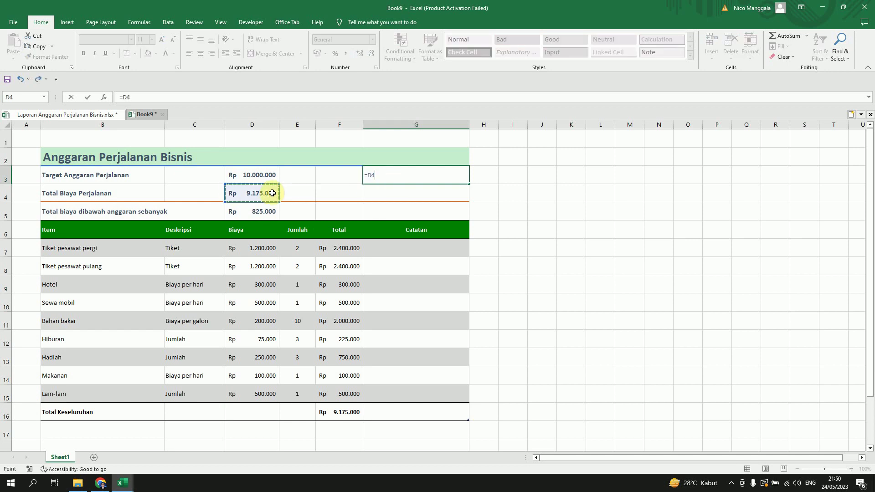
{"action": "key", "text": "Return"}
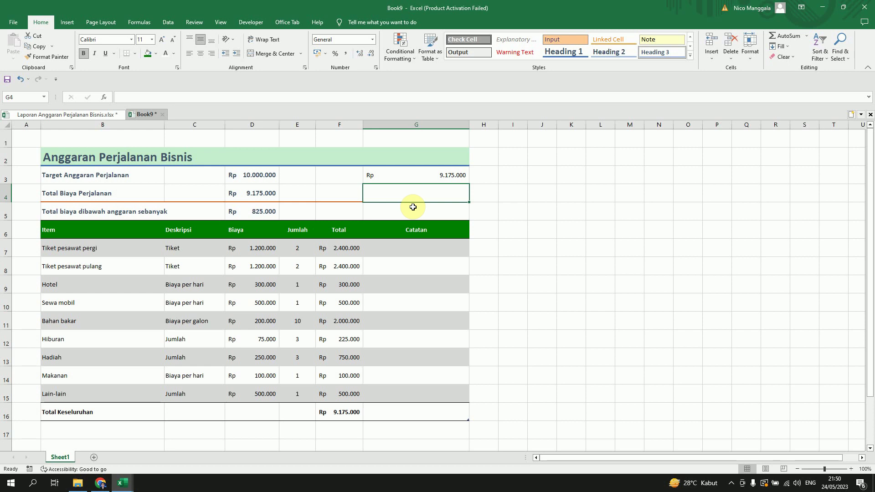
{"action": "type", "text": "="}
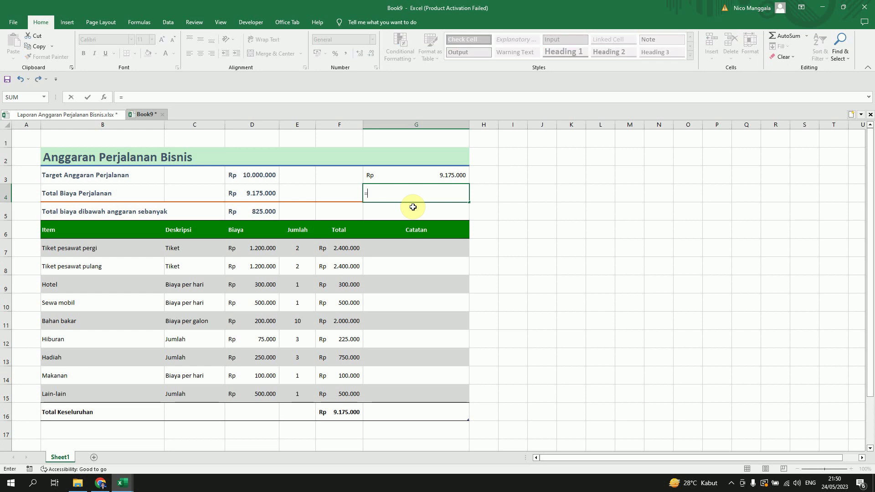
{"action": "left_click", "coordinate": [266, 176]}
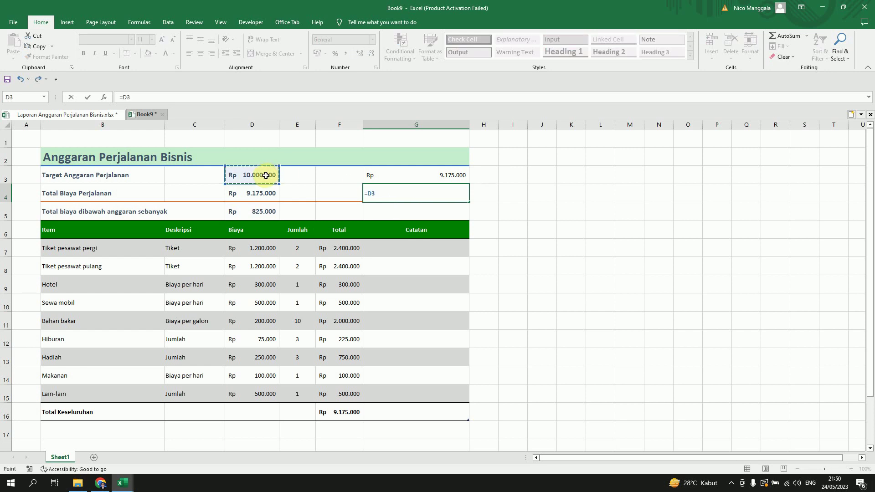
{"action": "key", "text": "Return"}
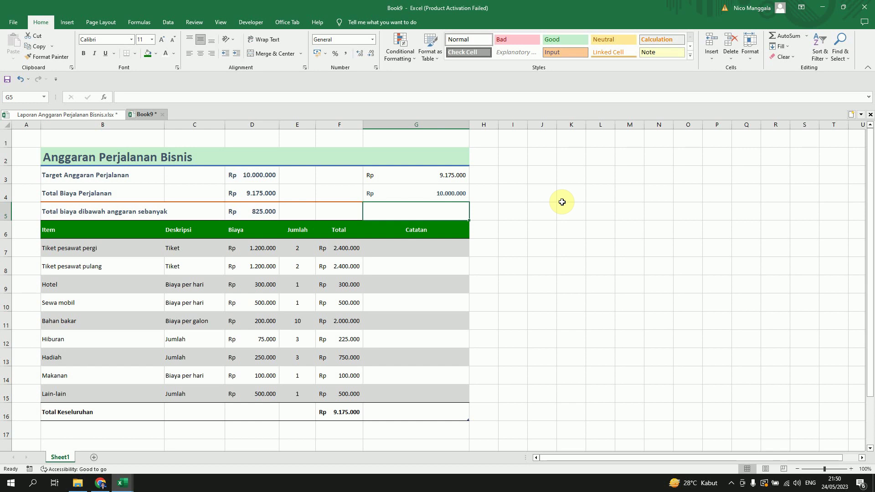
Set the font colour of the helper values in G3:G4 to white.
{"action": "left_click", "coordinate": [423, 175]}
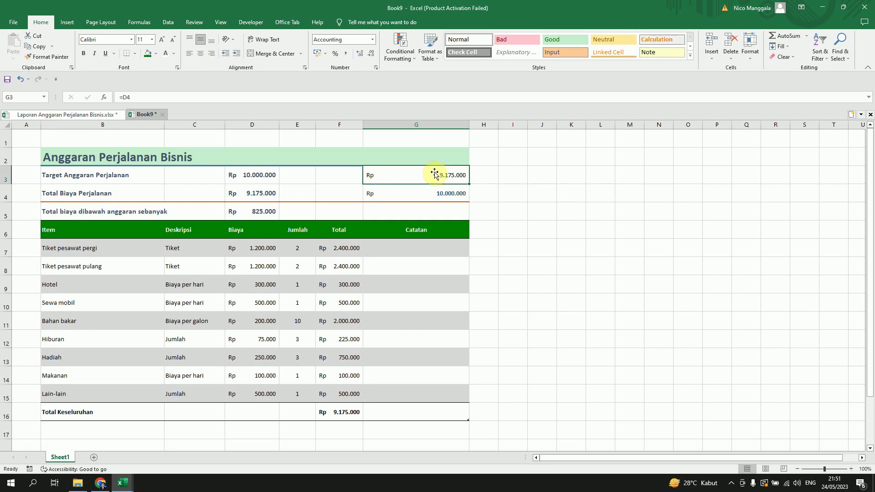
{"action": "left_click_drag", "start_coordinate": [420, 174], "coordinate": [422, 196]}
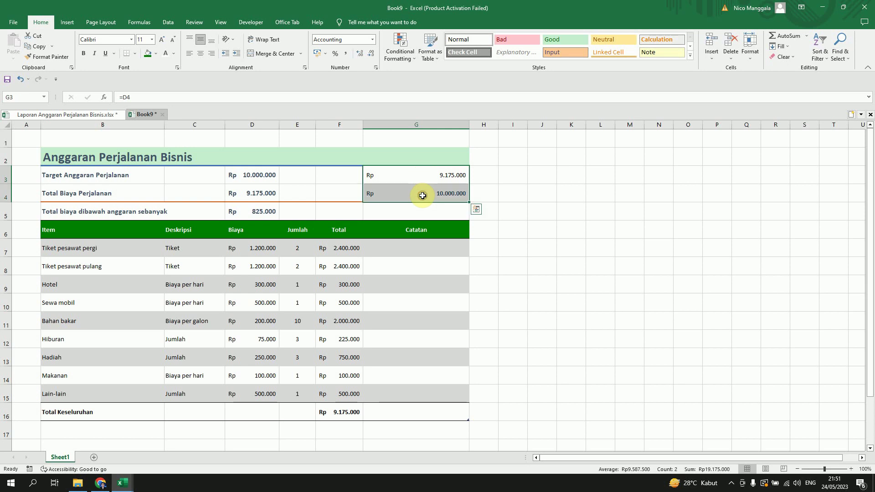
{"action": "left_click", "coordinate": [173, 54]}
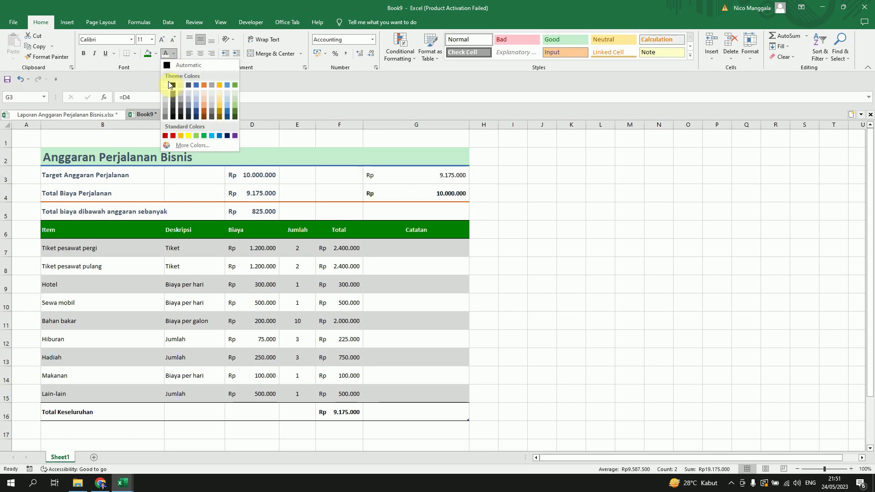
{"action": "left_click", "coordinate": [167, 86]}
{"action": "left_click", "coordinate": [559, 206]}
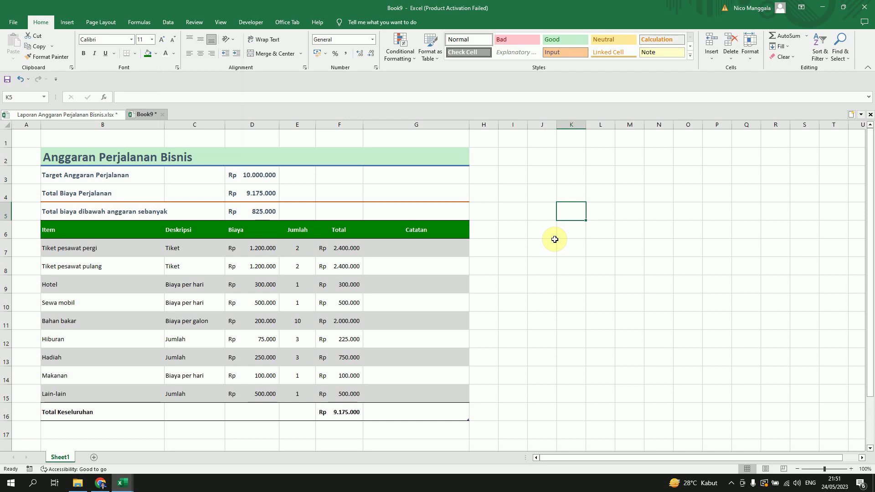
Insert a clustered bar chart based on the helper values in G3:G4.
{"action": "left_click_drag", "start_coordinate": [400, 180], "coordinate": [404, 190]}
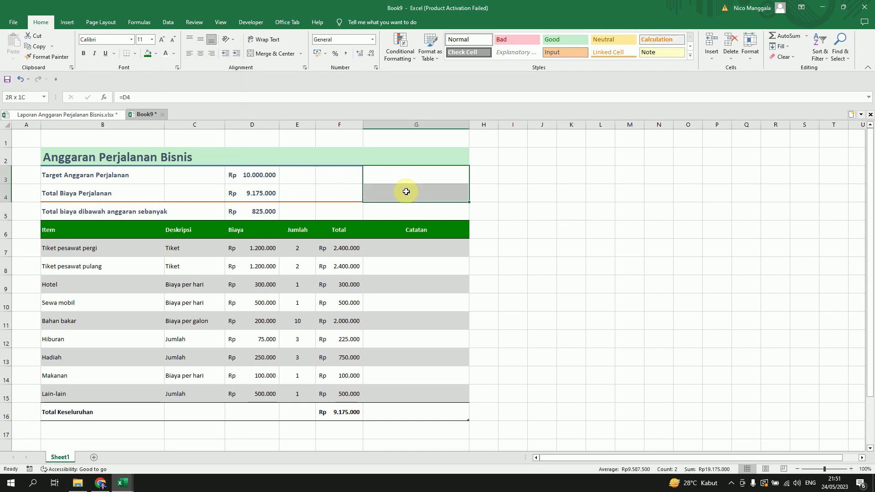
{"action": "left_click", "coordinate": [67, 22]}
{"action": "left_click", "coordinate": [432, 67]}
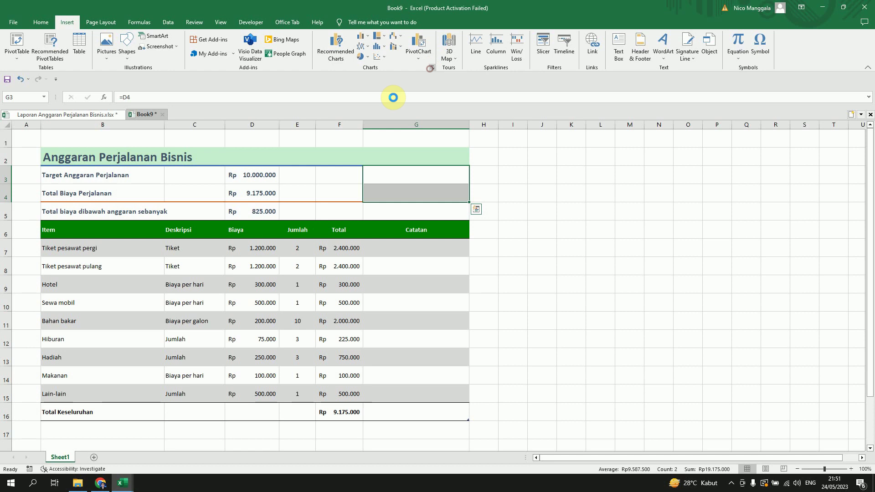
{"action": "left_click", "coordinate": [367, 122]}
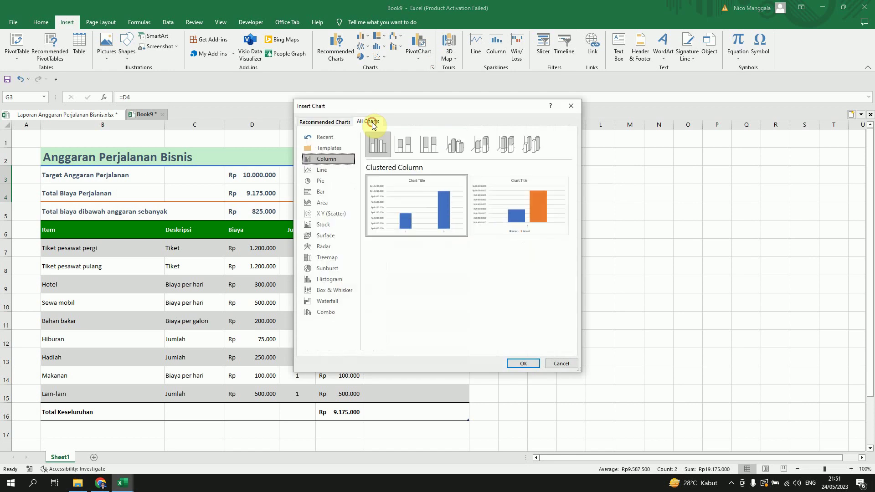
{"action": "left_click", "coordinate": [321, 192]}
{"action": "mouse_move", "coordinate": [396, 195]}
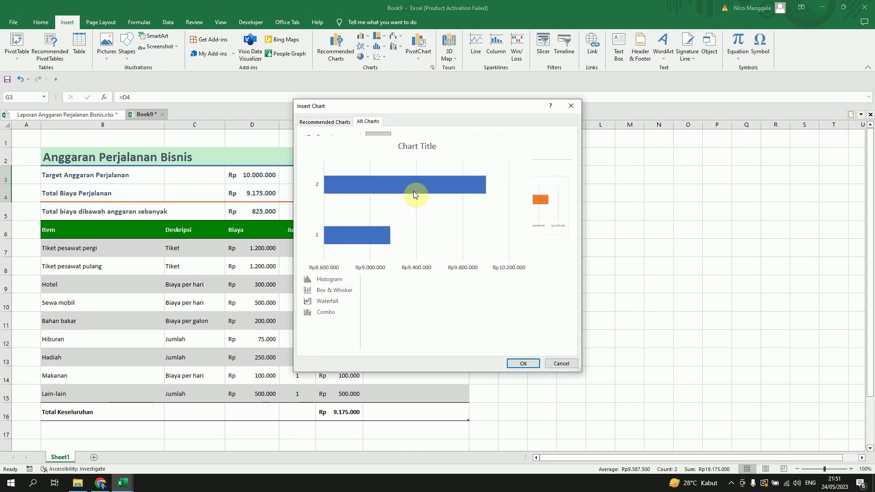
{"action": "left_click", "coordinate": [531, 366]}
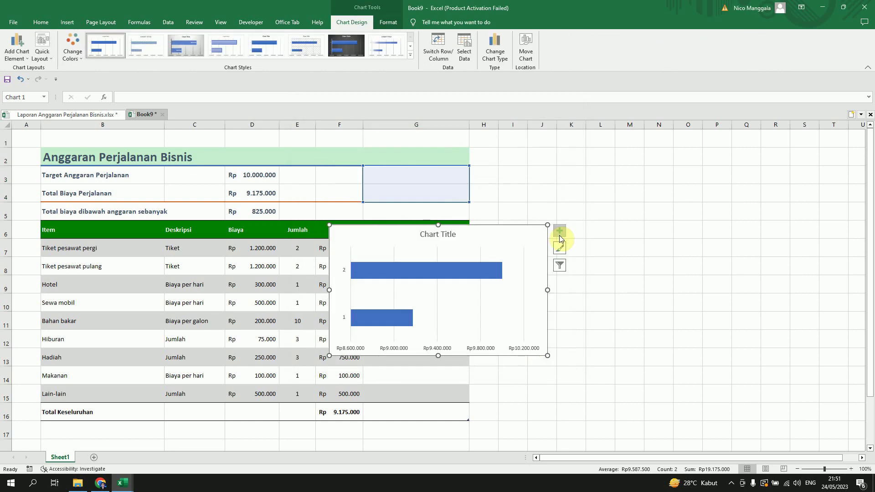
Set the minimum bound of the chart's horizontal value axis to 500.
{"action": "left_click", "coordinate": [560, 238]}
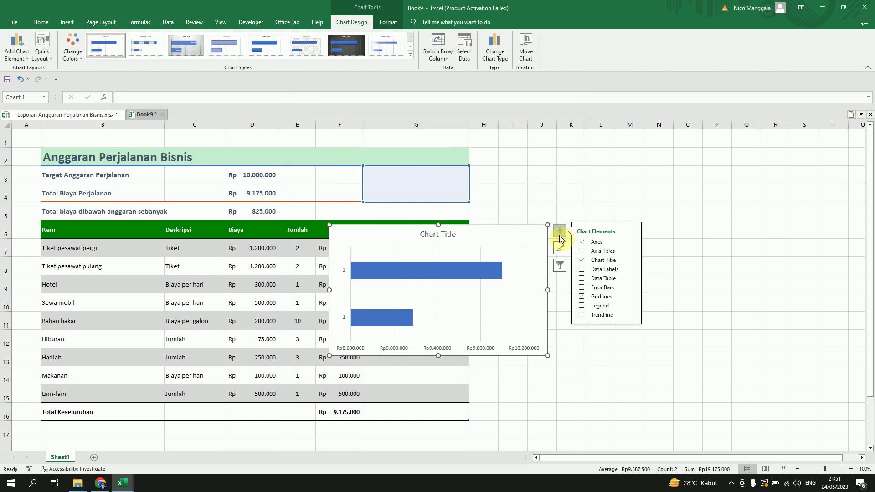
{"action": "left_click", "coordinate": [631, 244]}
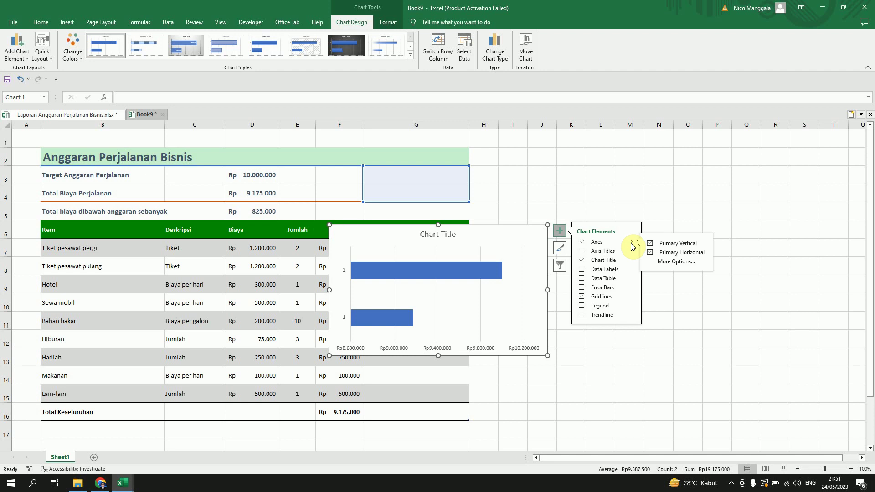
{"action": "left_click", "coordinate": [668, 263]}
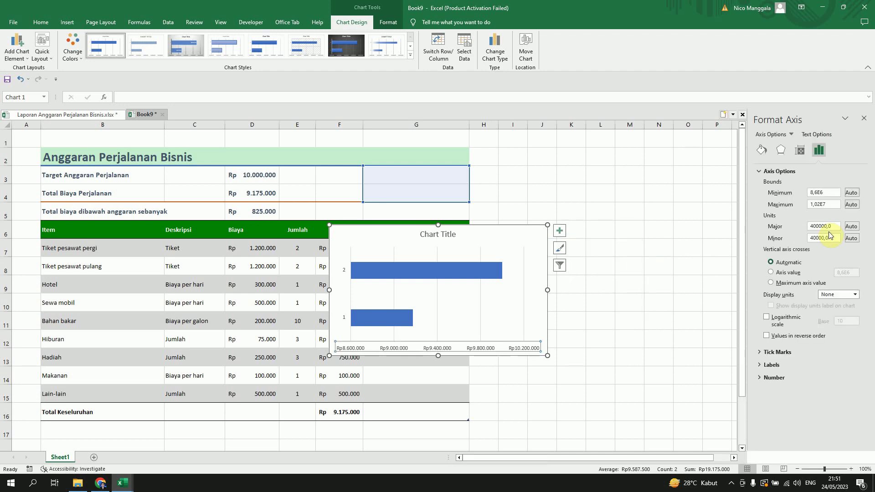
{"action": "left_click_drag", "start_coordinate": [825, 192], "coordinate": [806, 194]}
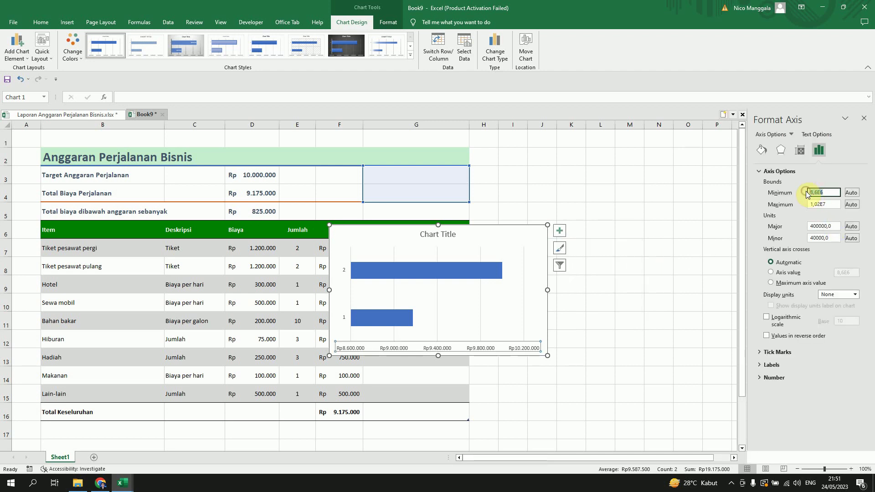
{"action": "type", "text": "500"}
{"action": "key", "text": "Return"}
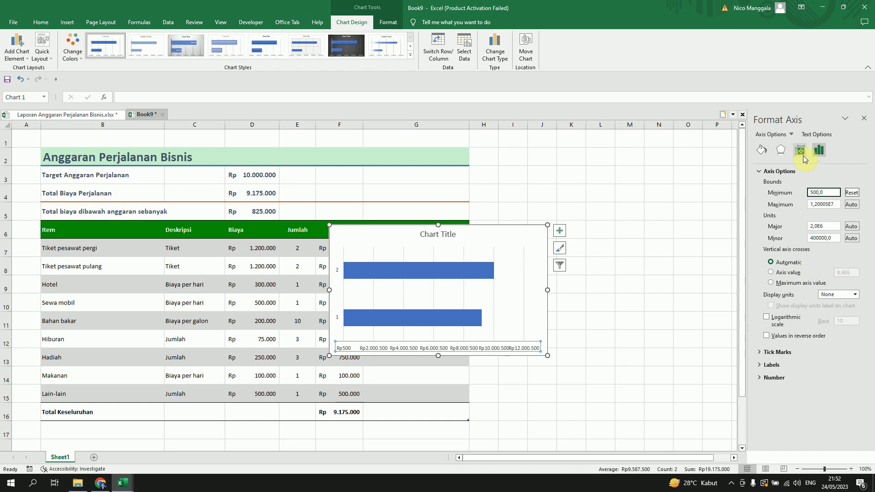
Add data labels to the bar chart and remove its gridlines, chart title and axes.
{"action": "left_click", "coordinate": [560, 231]}
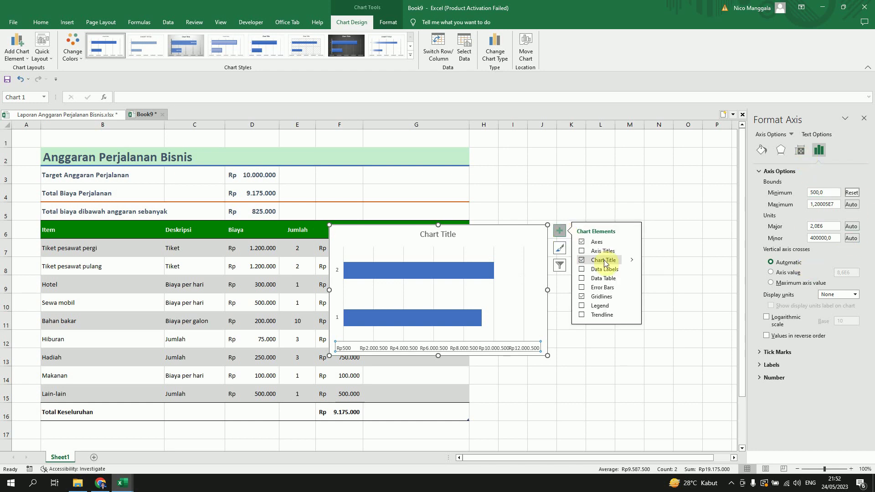
{"action": "left_click", "coordinate": [588, 270]}
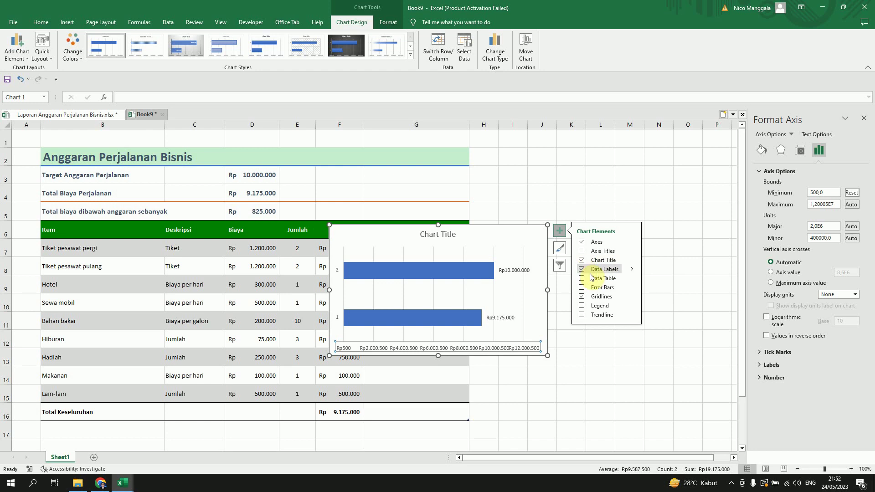
{"action": "left_click", "coordinate": [582, 296]}
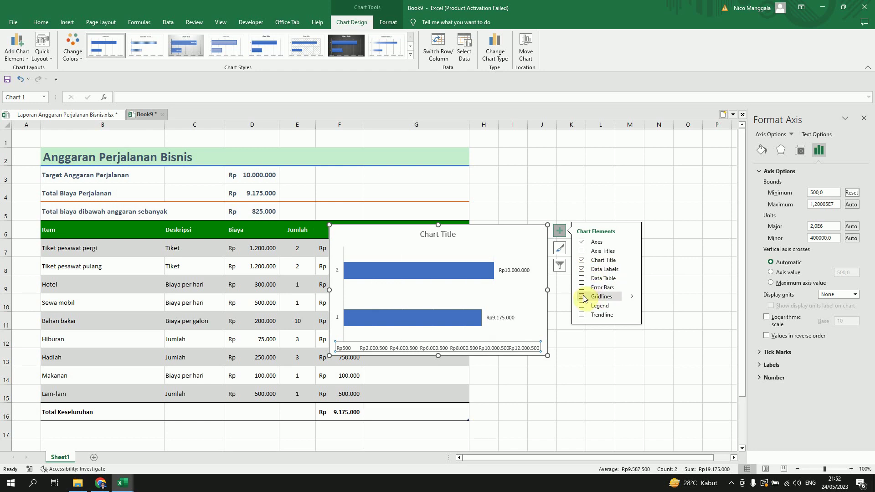
{"action": "left_click", "coordinate": [582, 260]}
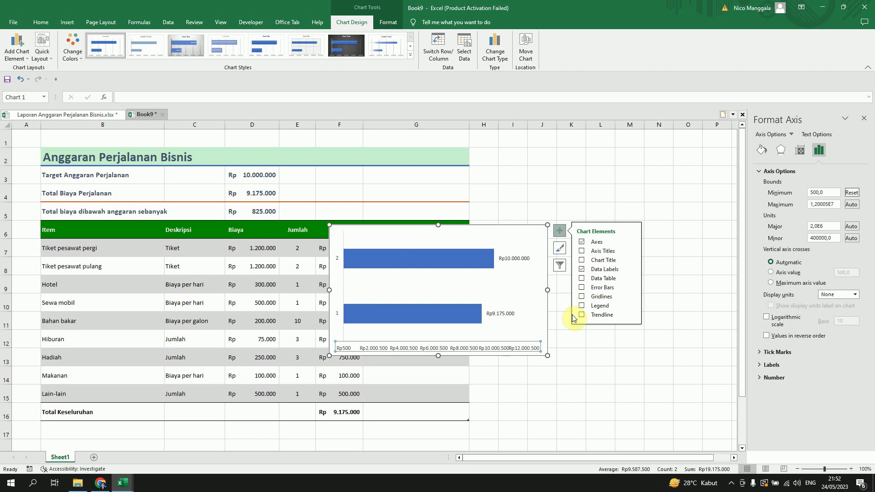
{"action": "left_click", "coordinate": [582, 244]}
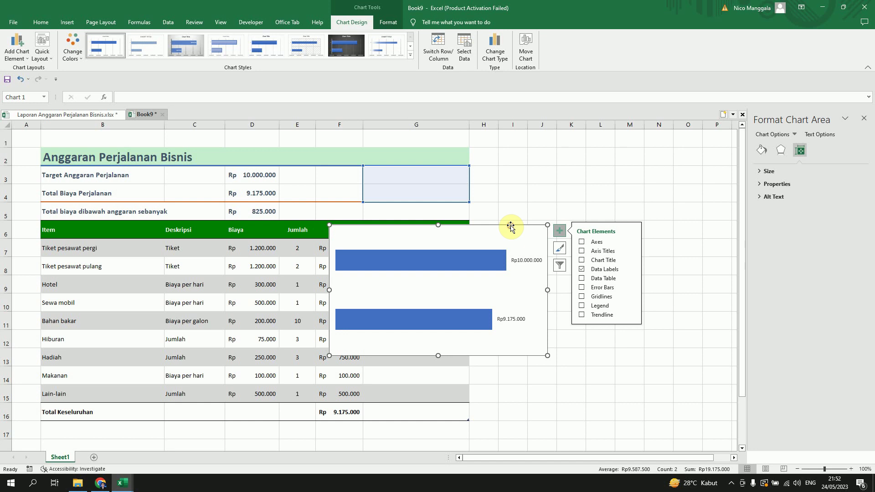
Format the chart area with no fill and no border line, and move the chart beside the table, over columns H to O.
{"action": "left_click", "coordinate": [762, 150]}
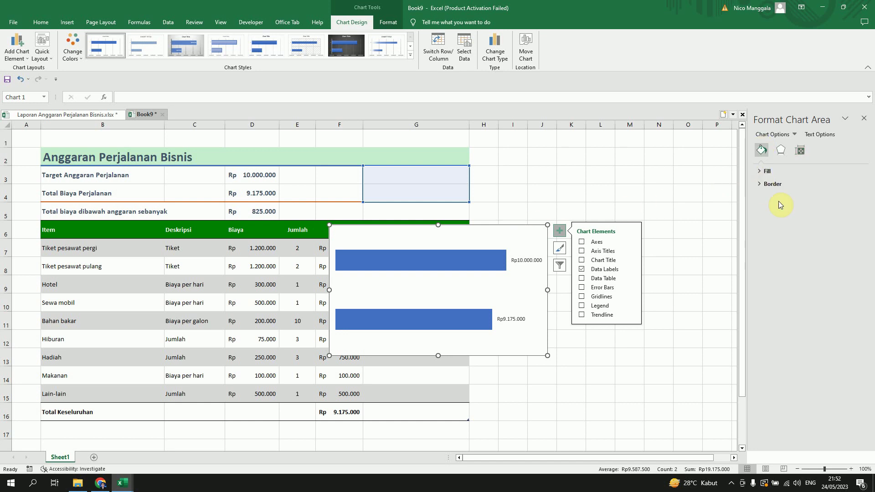
{"action": "left_click", "coordinate": [762, 172]}
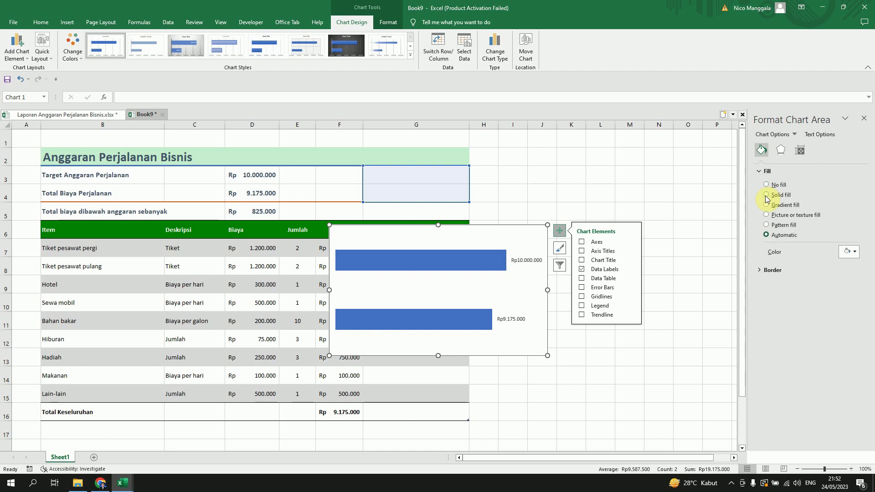
{"action": "left_click", "coordinate": [758, 251]}
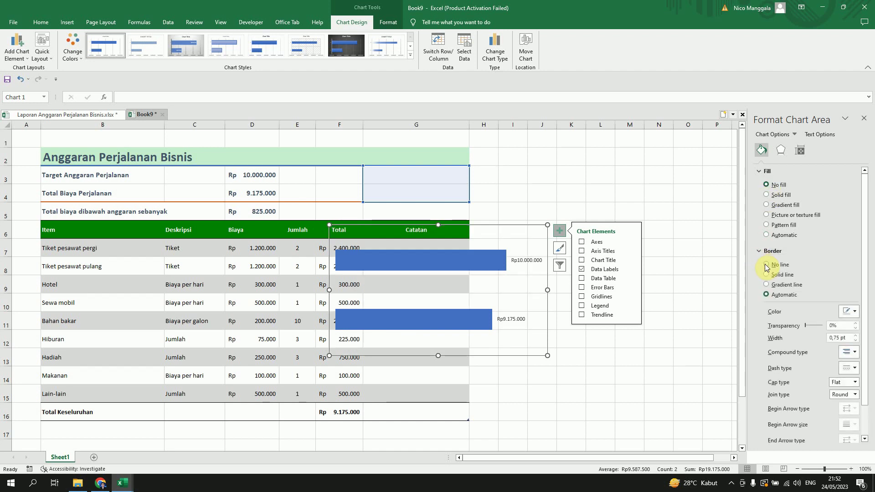
{"action": "left_click", "coordinate": [766, 265]}
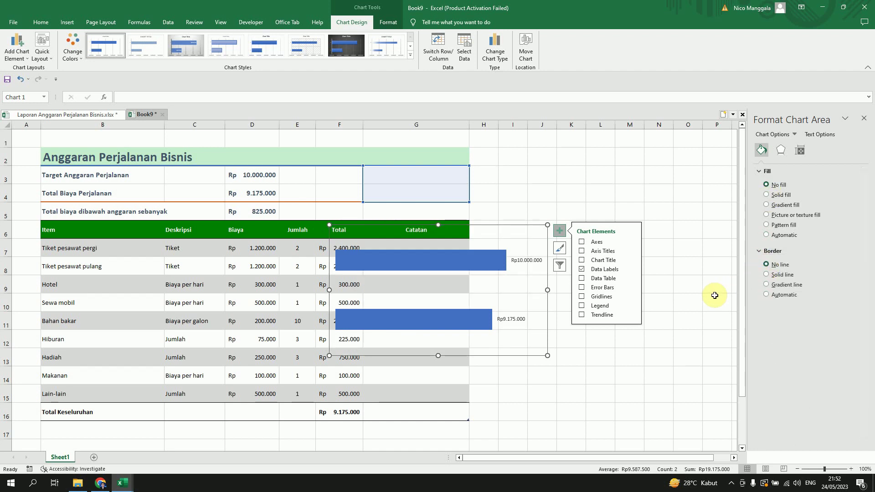
{"action": "left_click_drag", "start_coordinate": [521, 229], "coordinate": [674, 154]}
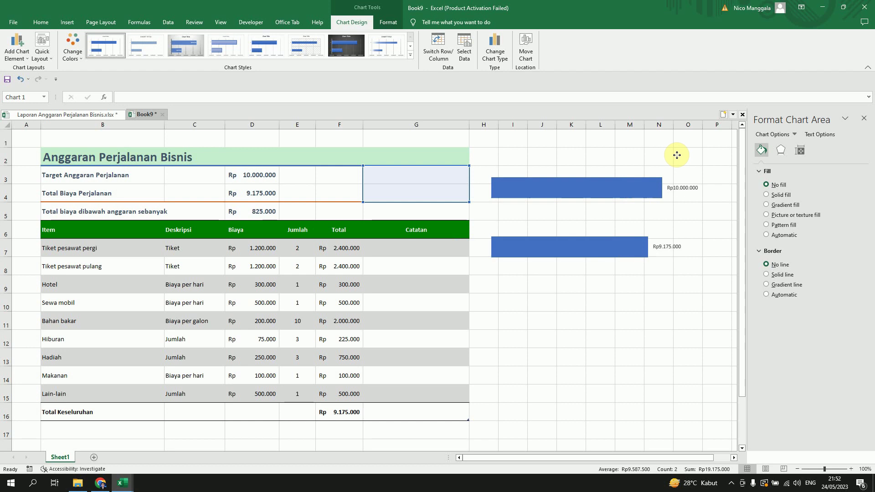
Set the gap width of the chart's data series to 12%.
{"action": "left_click", "coordinate": [636, 191]}
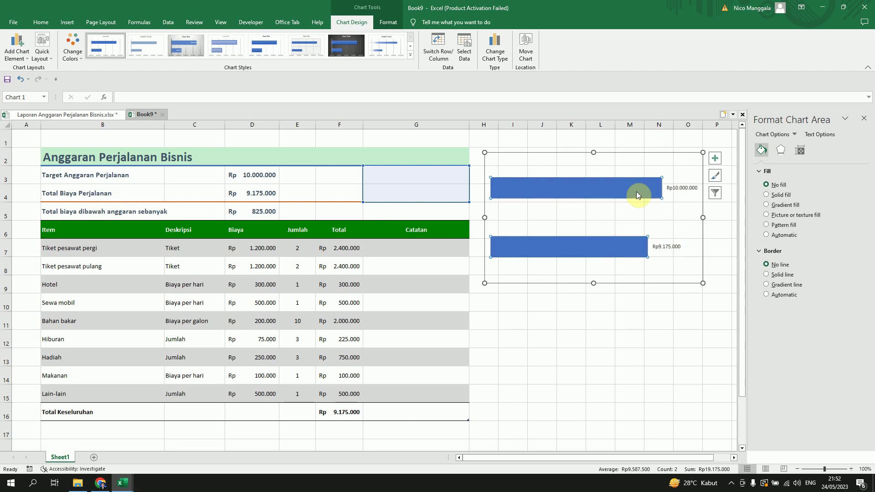
{"action": "left_click", "coordinate": [800, 150]}
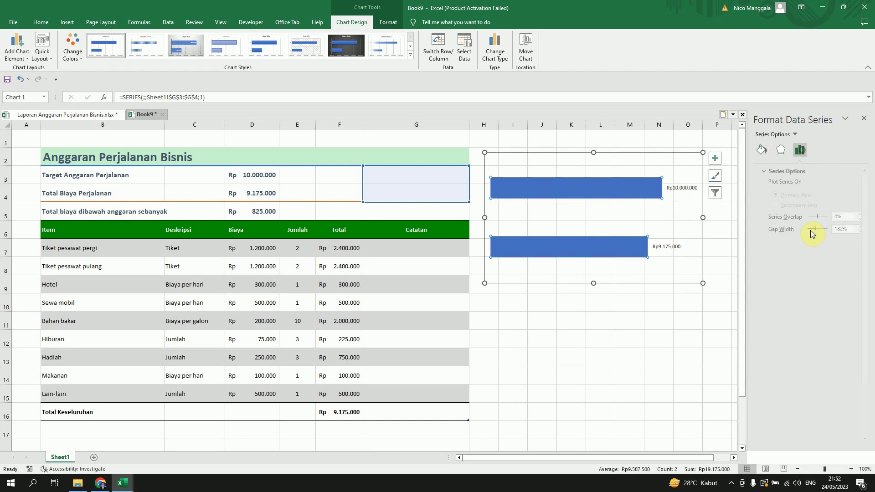
{"action": "double_click", "coordinate": [844, 229]}
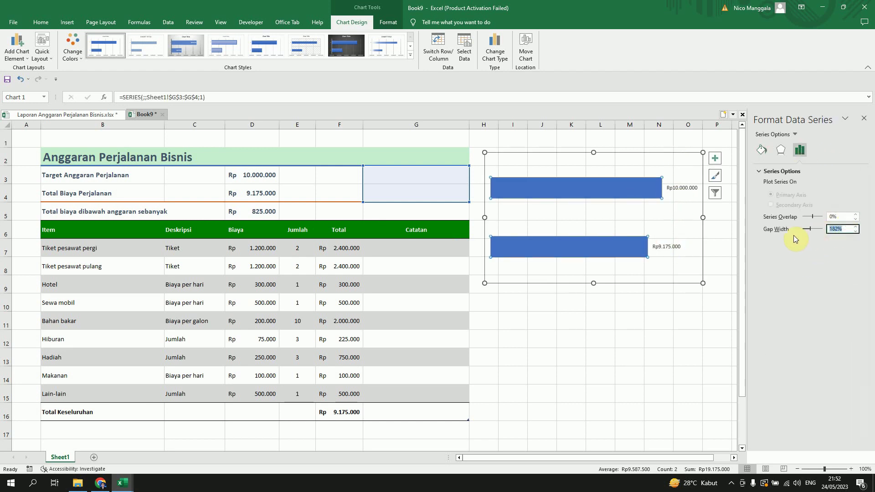
{"action": "type", "text": "12"}
{"action": "key", "text": "Return"}
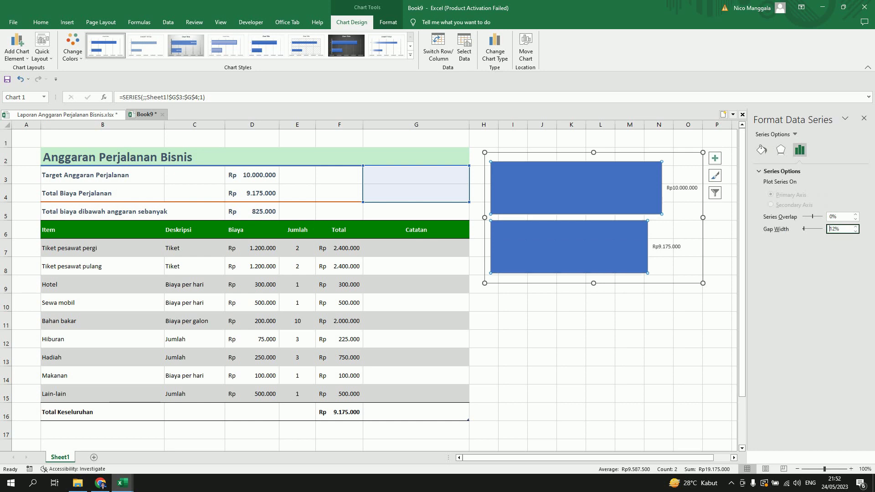
Move the chart over column G beside the budget summary and shrink its height to span rows 3 to 5.
{"action": "left_click", "coordinate": [631, 246]}
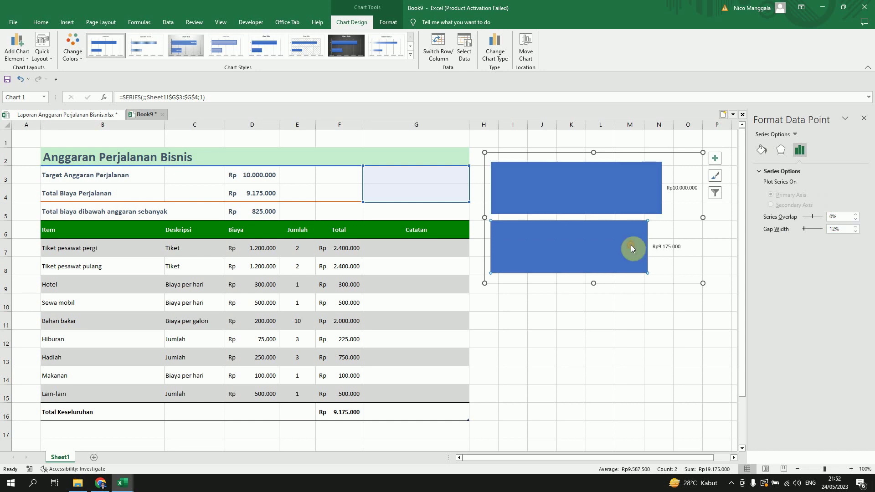
{"action": "left_click", "coordinate": [581, 166]}
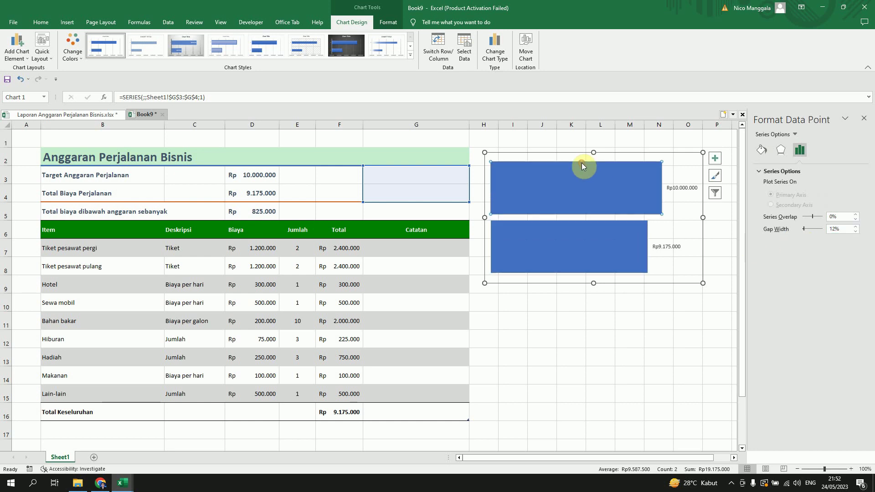
{"action": "left_click", "coordinate": [597, 231]}
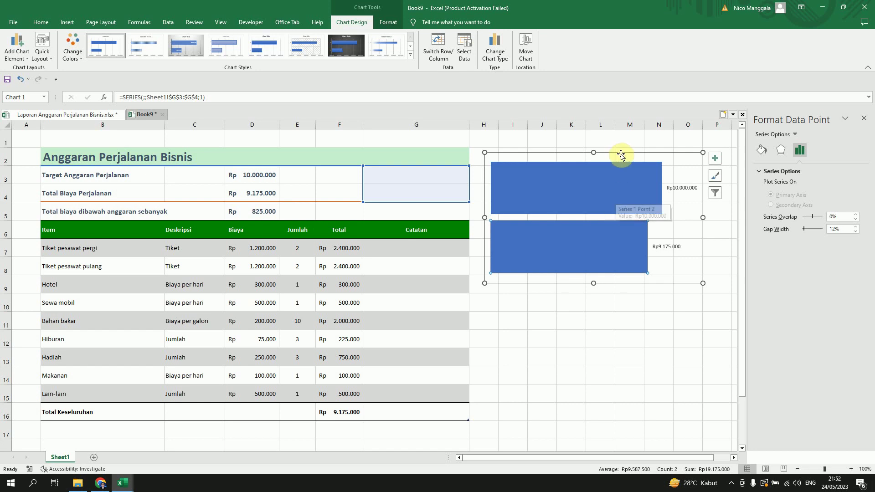
{"action": "left_click_drag", "start_coordinate": [620, 155], "coordinate": [503, 166]}
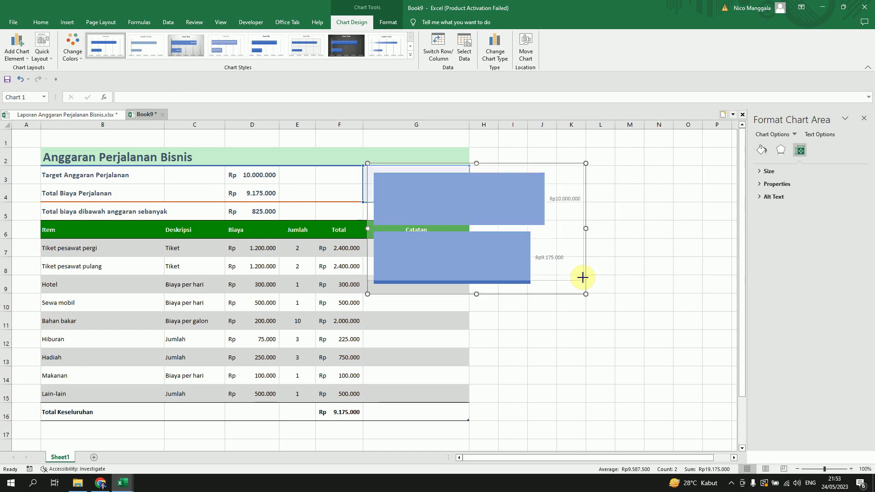
{"action": "left_click_drag", "start_coordinate": [582, 277], "coordinate": [594, 192]}
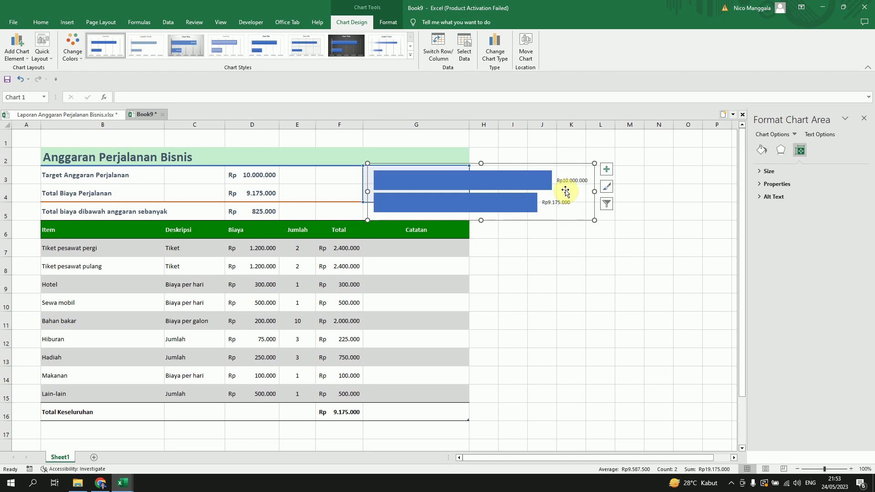
Set the position of the chart's data labels to Inside End.
{"action": "left_click", "coordinate": [568, 181]}
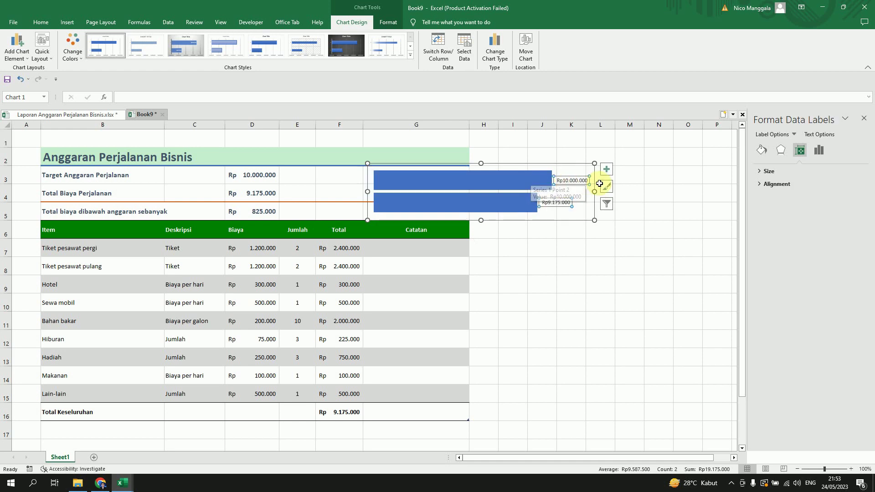
{"action": "left_click", "coordinate": [818, 152]}
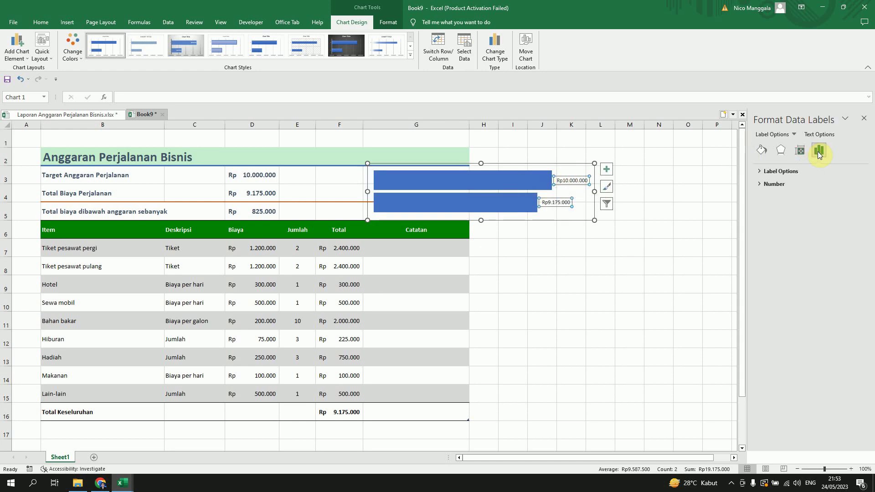
{"action": "left_click", "coordinate": [759, 169]}
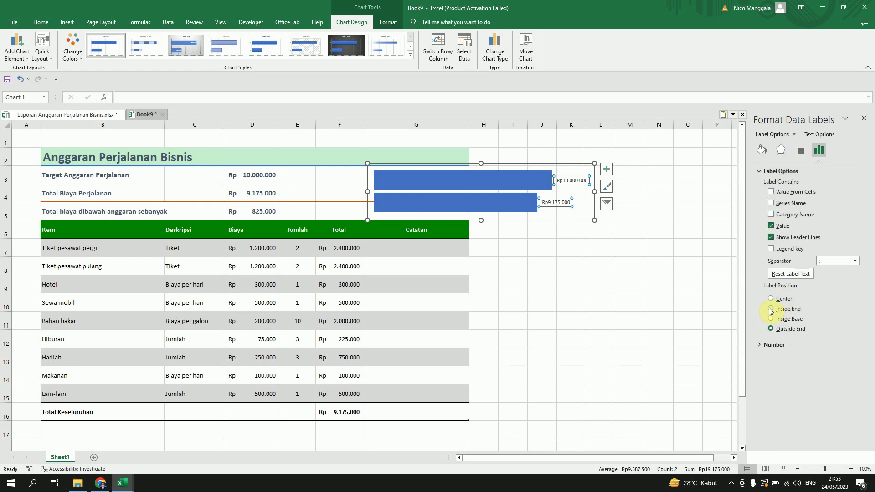
{"action": "left_click", "coordinate": [770, 309]}
{"action": "left_click", "coordinate": [681, 264]}
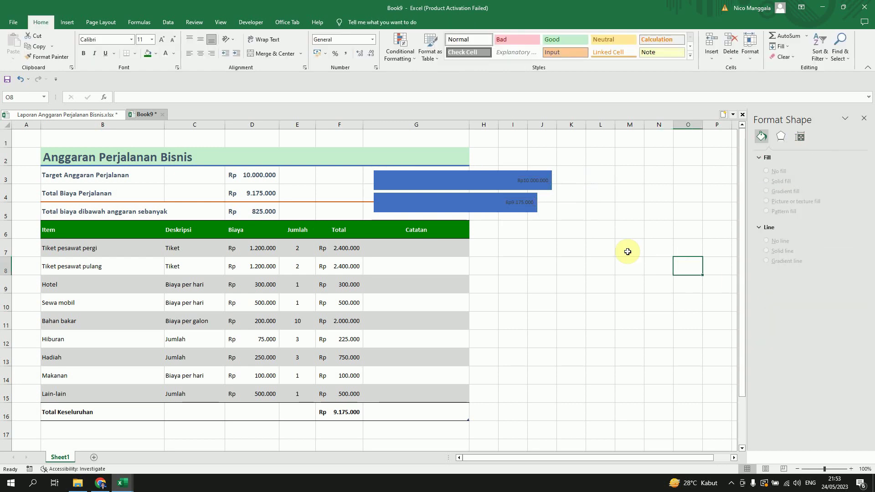
Increase the font size of the chart's data labels to 10.
{"action": "left_click", "coordinate": [533, 181]}
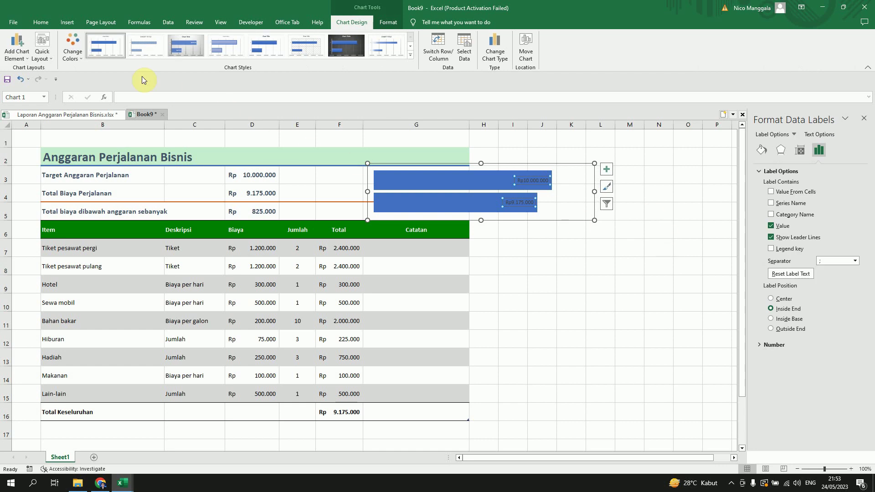
{"action": "left_click", "coordinate": [45, 26]}
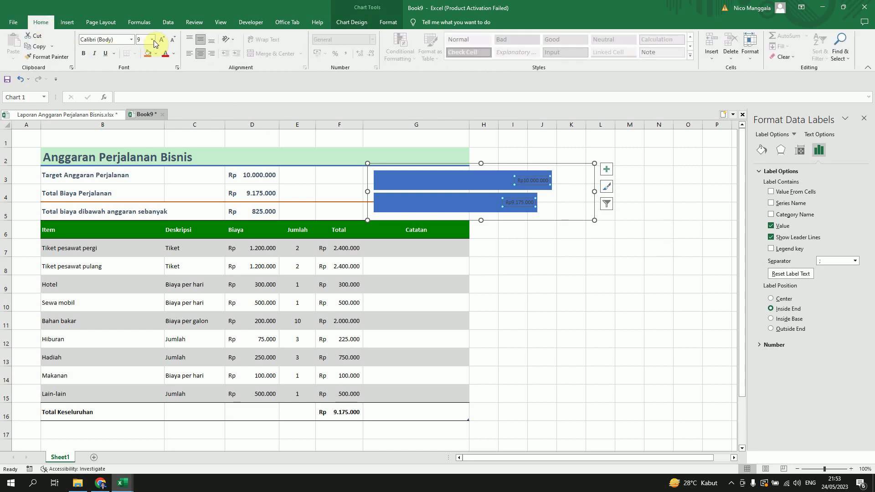
{"action": "left_click", "coordinate": [162, 39]}
{"action": "left_click", "coordinate": [163, 40]}
{"action": "left_click", "coordinate": [578, 265]}
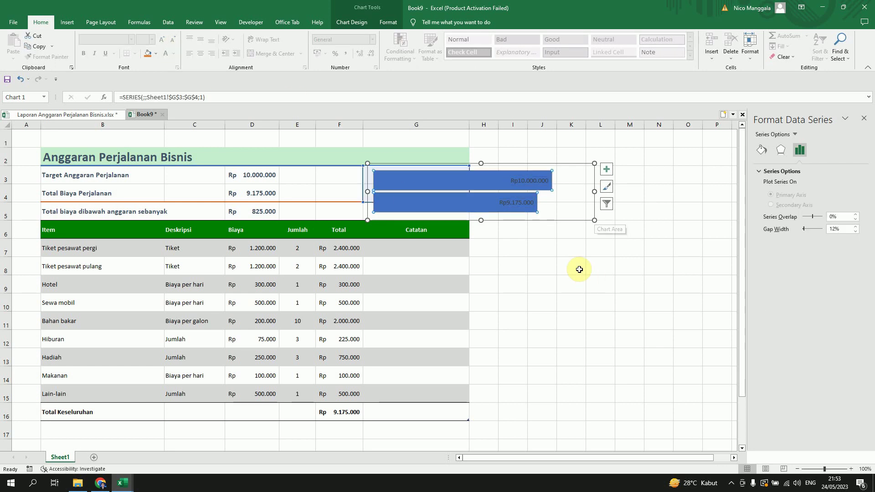
Shrink the chart slightly and move it so its bars line up with rows 3 and 4, starting at column G.
{"action": "left_click", "coordinate": [509, 177]}
{"action": "mouse_move", "coordinate": [594, 220]}
{"action": "left_mouse_down"}
{"action": "mouse_move", "coordinate": [579, 209]}
{"action": "mouse_move", "coordinate": [586, 215]}
{"action": "left_mouse_up"}
{"action": "left_click_drag", "start_coordinate": [560, 166], "coordinate": [548, 161]}
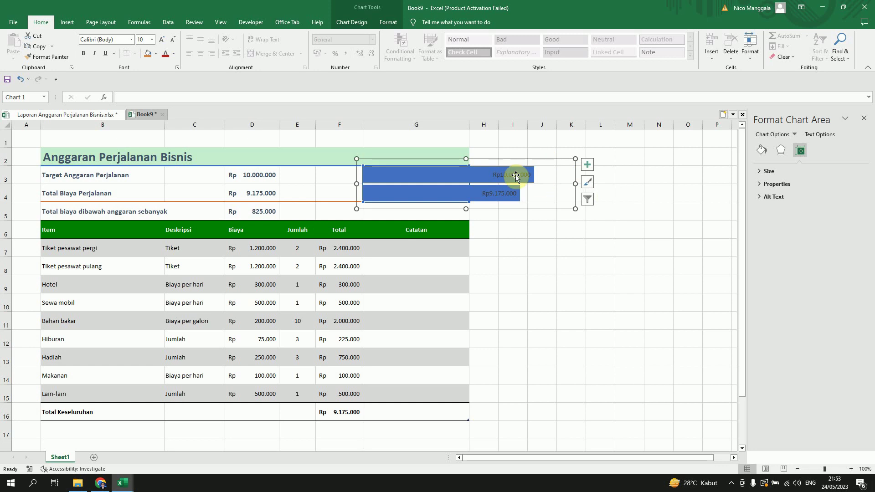
Give only the target budget bar in the chart a green gradient fill.
{"action": "left_click", "coordinate": [486, 173]}
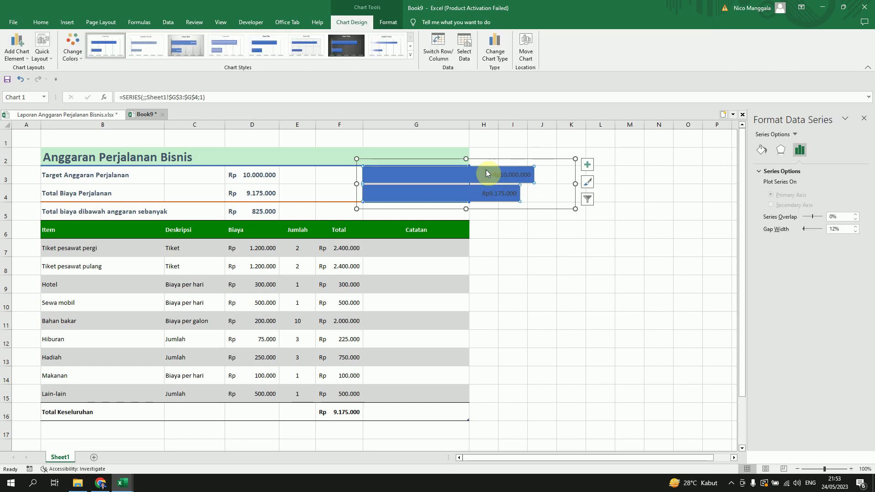
{"action": "left_click", "coordinate": [485, 171]}
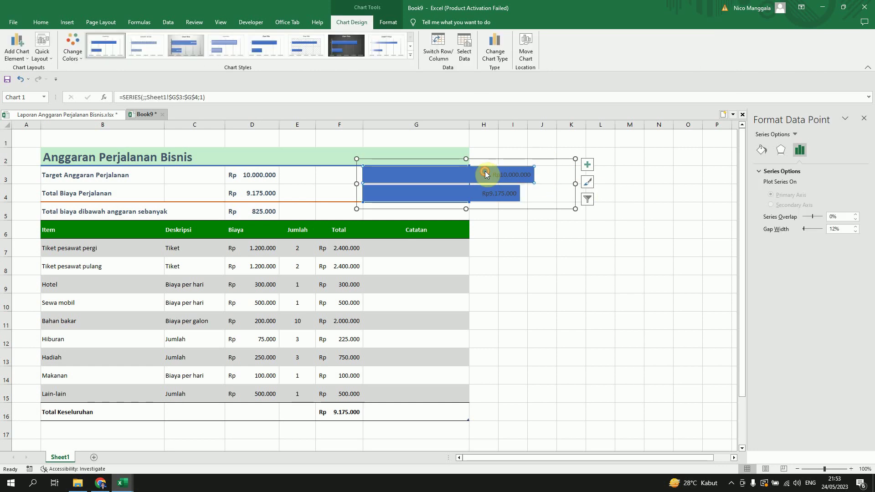
{"action": "left_click", "coordinate": [761, 150]}
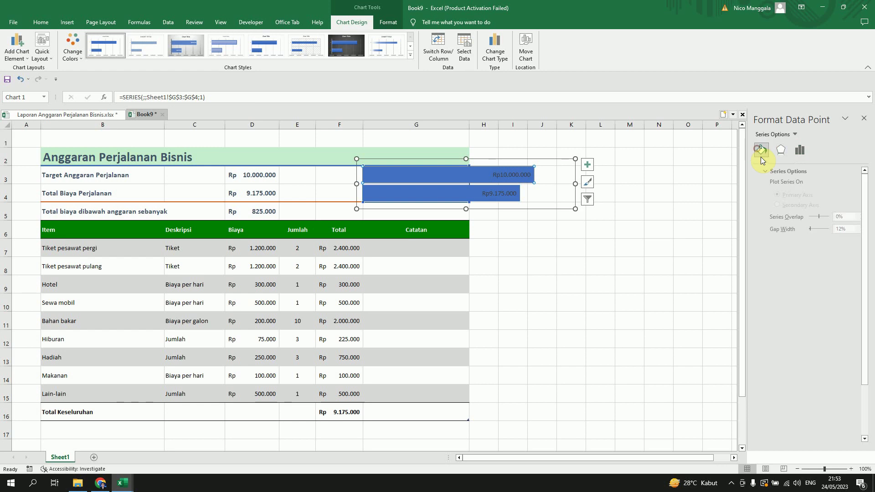
{"action": "left_click", "coordinate": [766, 206]}
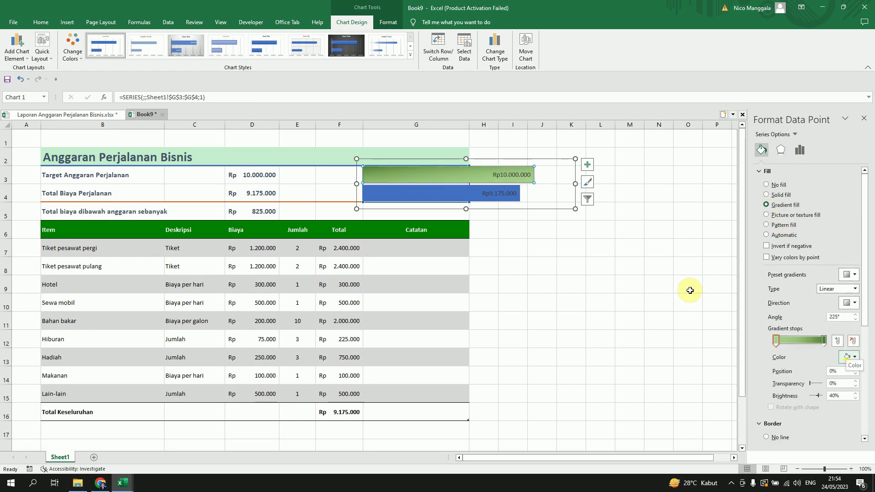
Apply a gradient fill to the total cost bar and color its first gradient stop dark gold with -25% brightness.
{"action": "left_click", "coordinate": [477, 194]}
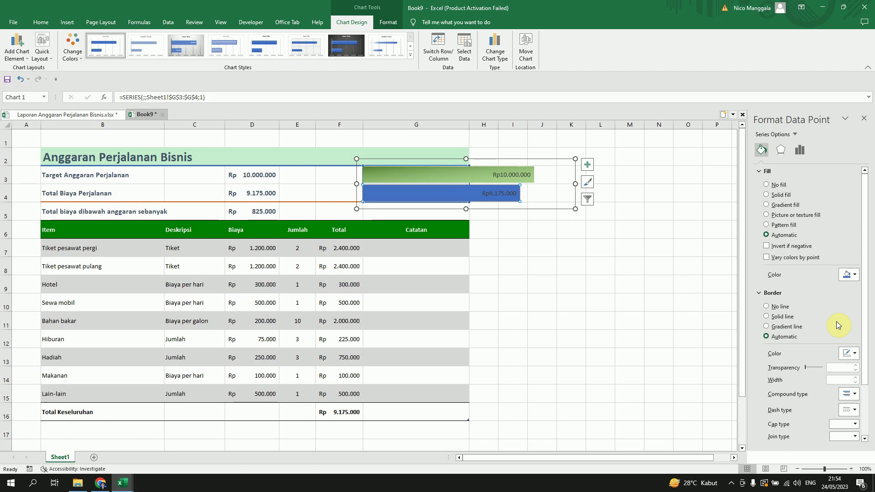
{"action": "left_click", "coordinate": [766, 205]}
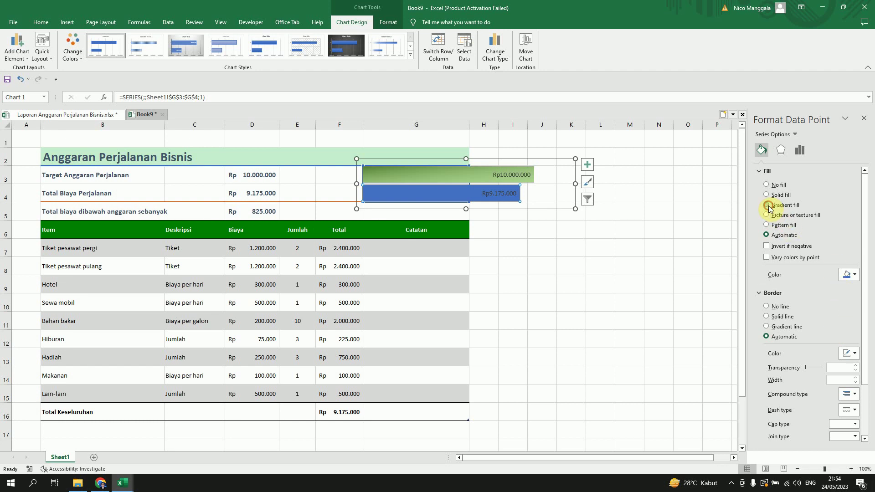
{"action": "left_click", "coordinate": [856, 358]}
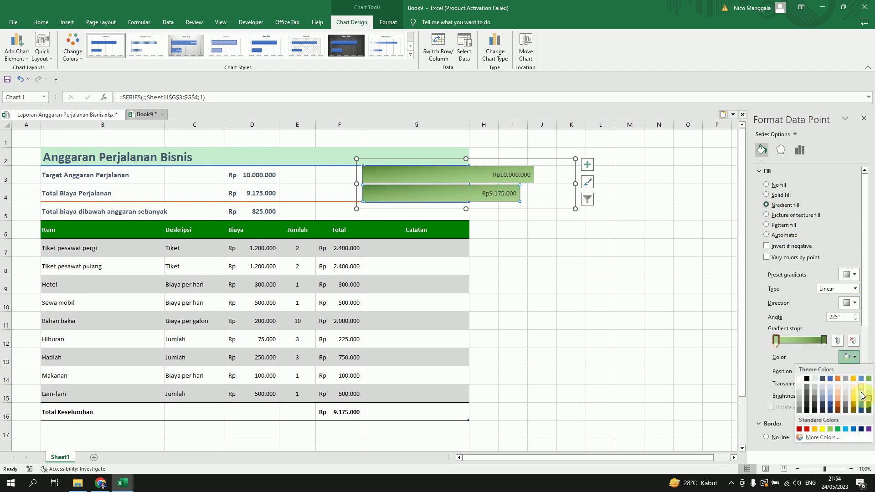
{"action": "left_click", "coordinate": [855, 405]}
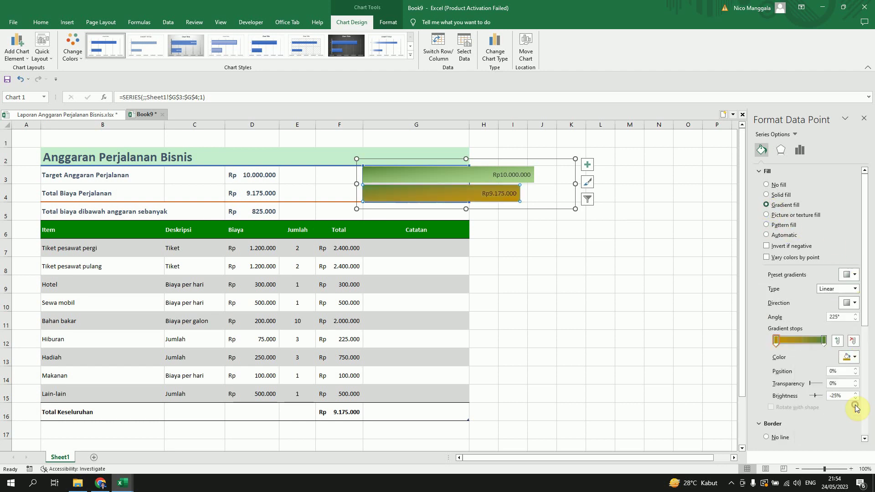
Color the last gradient stop of the total cost bar darker gold with -50% brightness.
{"action": "left_click", "coordinate": [823, 341]}
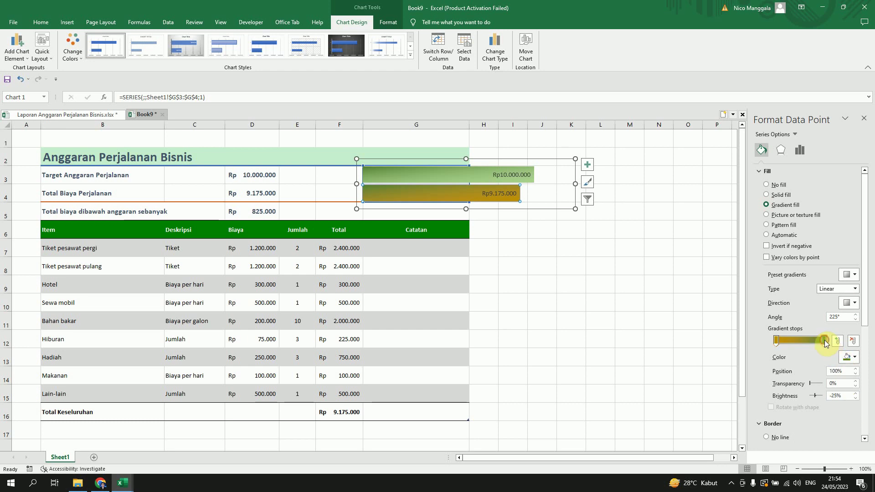
{"action": "left_click", "coordinate": [855, 357]}
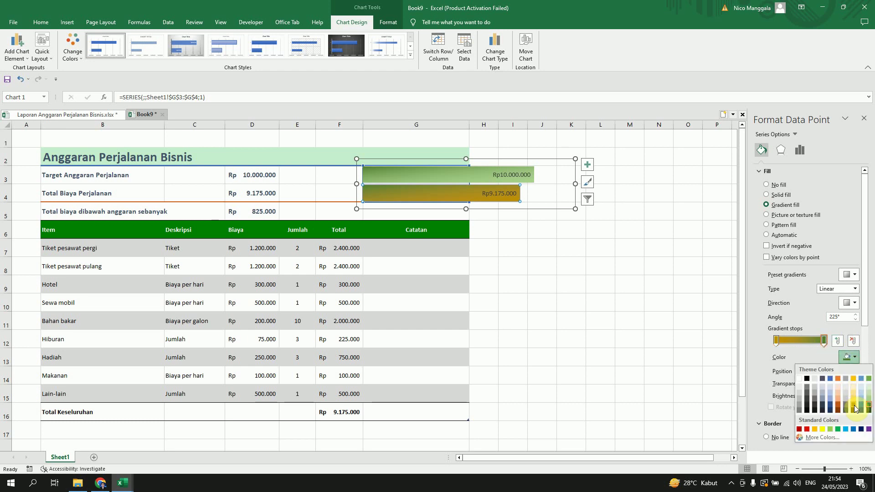
{"action": "left_click", "coordinate": [853, 405]}
{"action": "left_click", "coordinate": [855, 357]}
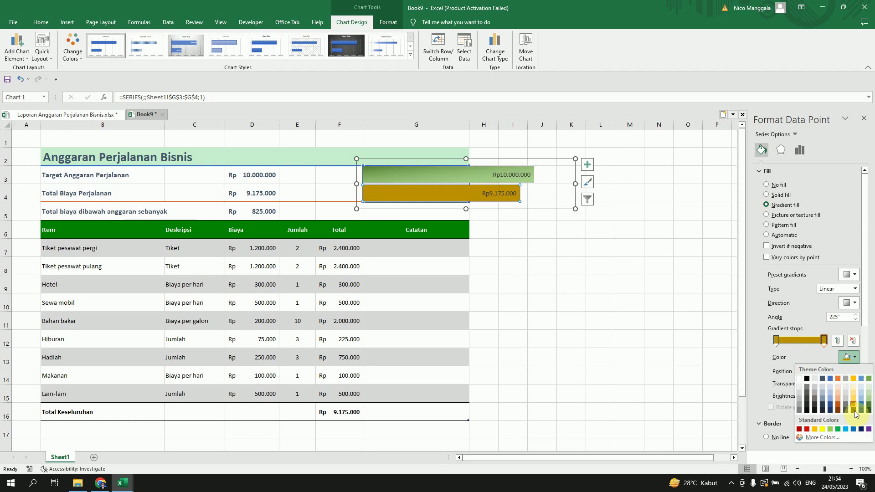
{"action": "left_click", "coordinate": [853, 409]}
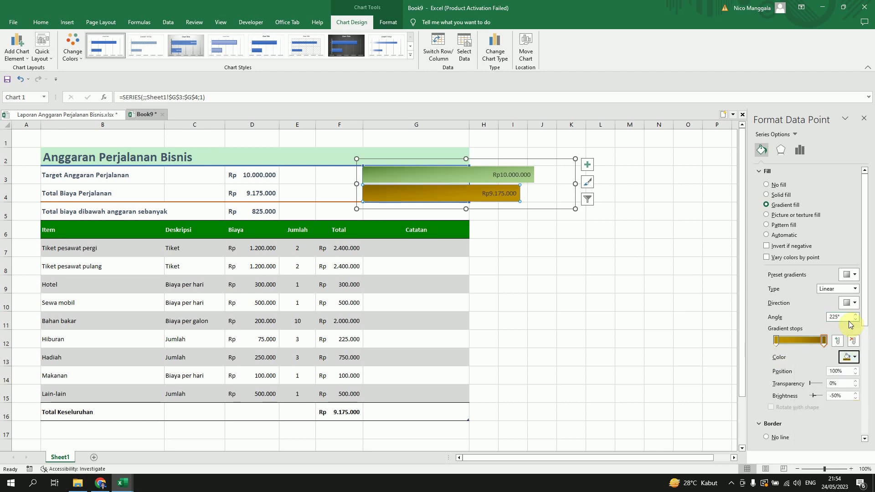
Try a 270° gradient direction on the total cost bar and return it to 225°.
{"action": "left_click", "coordinate": [854, 302]}
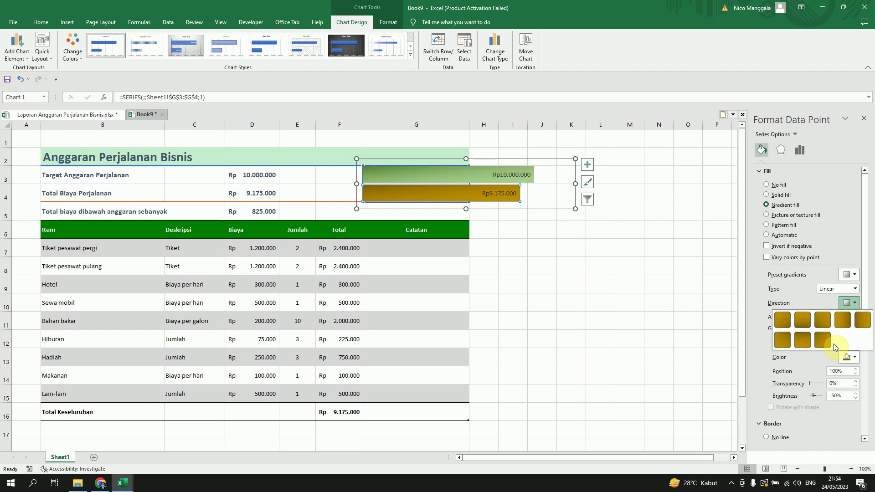
{"action": "left_click", "coordinate": [804, 343]}
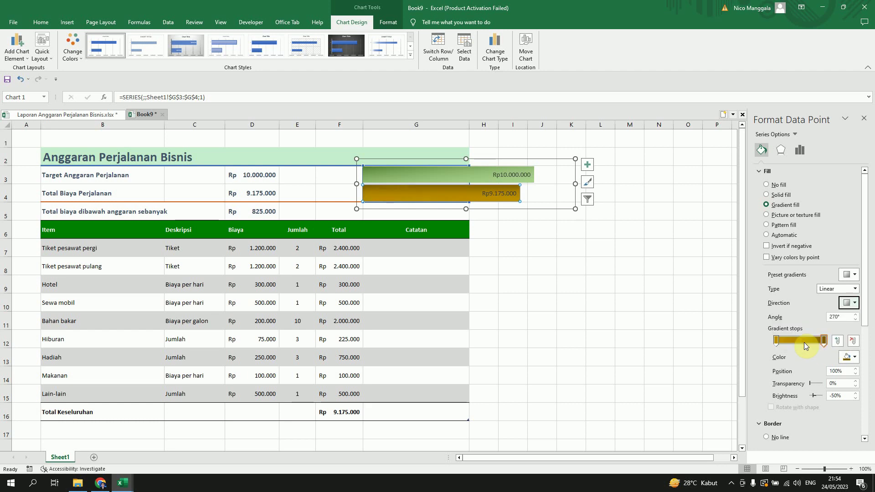
{"action": "left_click", "coordinate": [850, 304]}
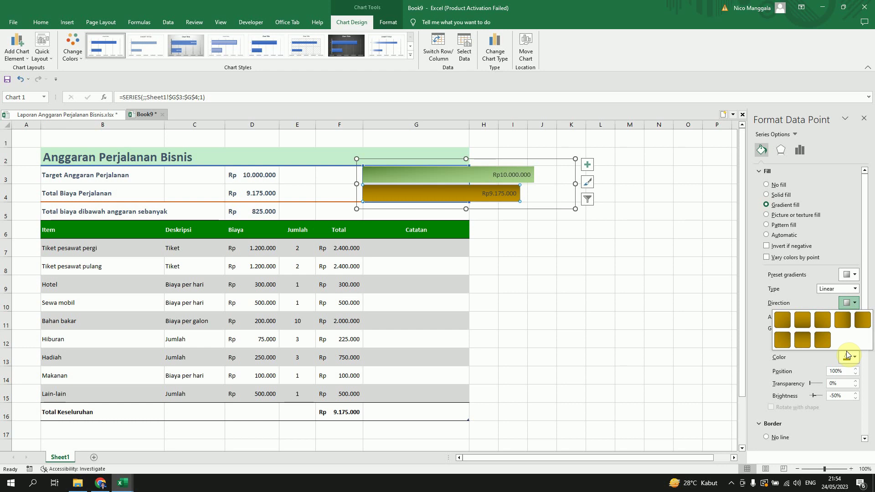
{"action": "left_click", "coordinate": [829, 342]}
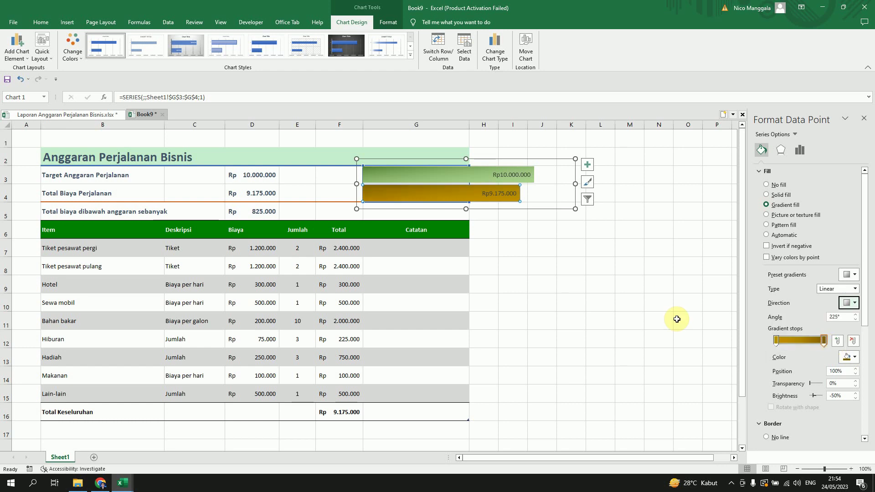
{"action": "left_click", "coordinate": [600, 321]}
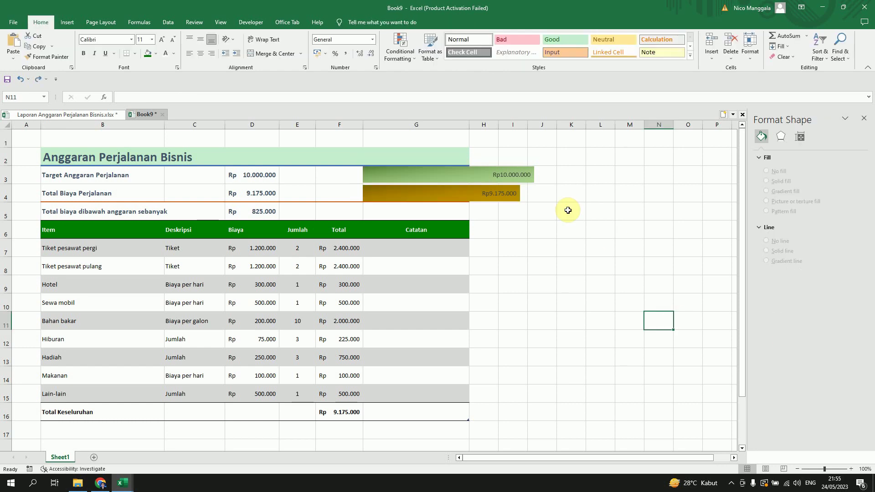
Narrow the chart so that both bars fit within the width of column G.
{"action": "left_click", "coordinate": [503, 194]}
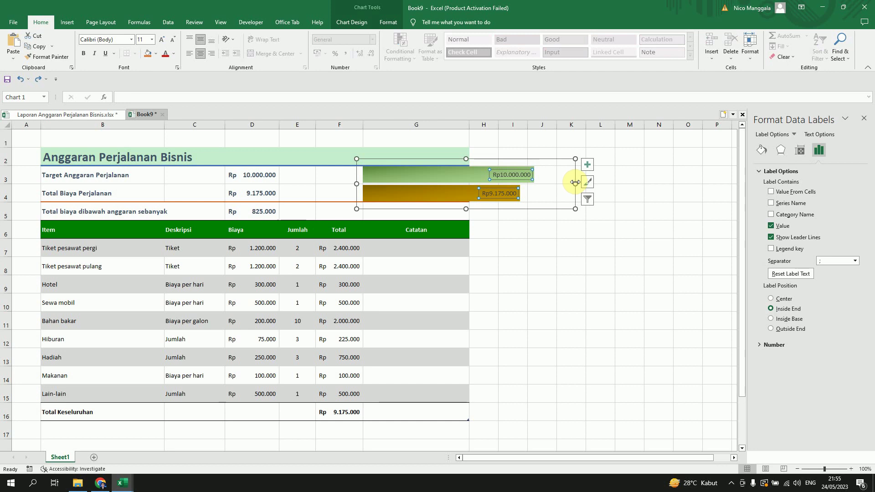
{"action": "left_click", "coordinate": [558, 179]}
{"action": "mouse_move", "coordinate": [539, 176]}
{"action": "left_mouse_down"}
{"action": "mouse_move", "coordinate": [468, 169]}
{"action": "mouse_move", "coordinate": [521, 182]}
{"action": "left_mouse_up"}
{"action": "left_click", "coordinate": [474, 186]}
{"action": "left_click", "coordinate": [500, 185]}
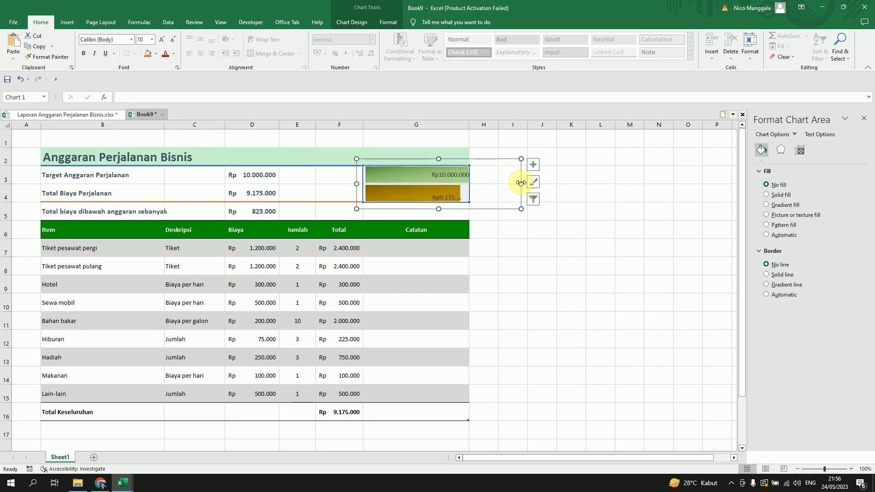
Widen the total cost bar's data label so its full value fits, and place it inside the bar.
{"action": "left_click", "coordinate": [590, 187]}
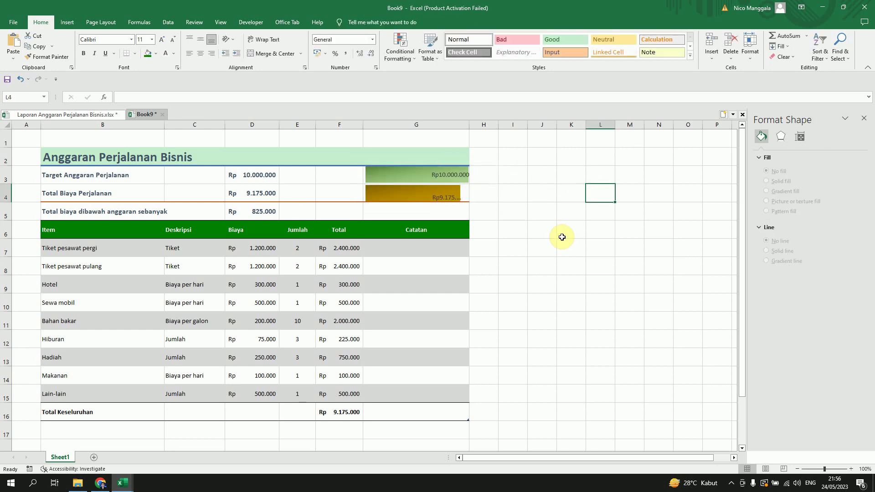
{"action": "left_click", "coordinate": [451, 197]}
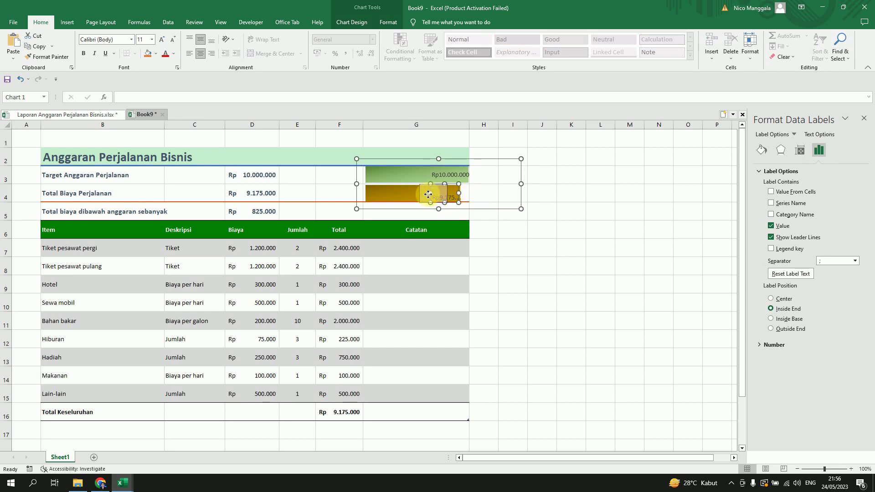
{"action": "mouse_move", "coordinate": [441, 197]}
{"action": "left_mouse_down"}
{"action": "mouse_move", "coordinate": [428, 197]}
{"action": "mouse_move", "coordinate": [472, 195]}
{"action": "mouse_move", "coordinate": [414, 191]}
{"action": "mouse_move", "coordinate": [453, 189]}
{"action": "mouse_move", "coordinate": [438, 181]}
{"action": "left_mouse_up"}
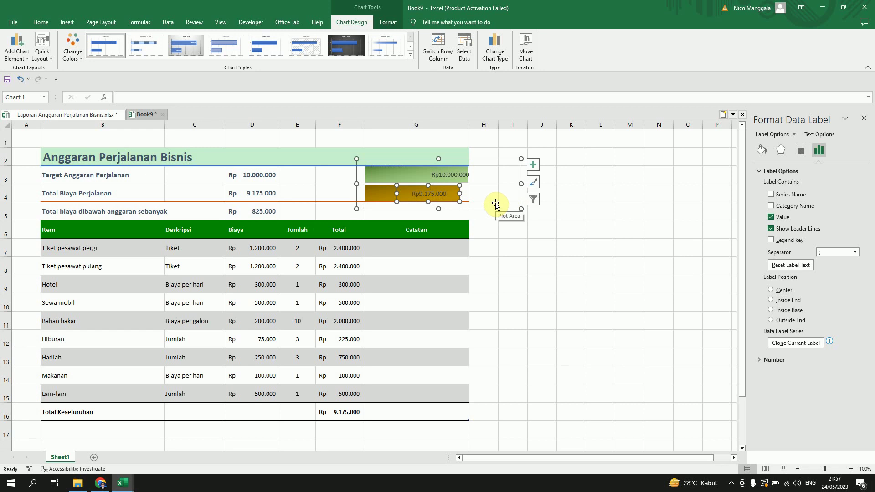
Move the target budget bar's data label so that its full value sits inside the green bar.
{"action": "left_click", "coordinate": [449, 173]}
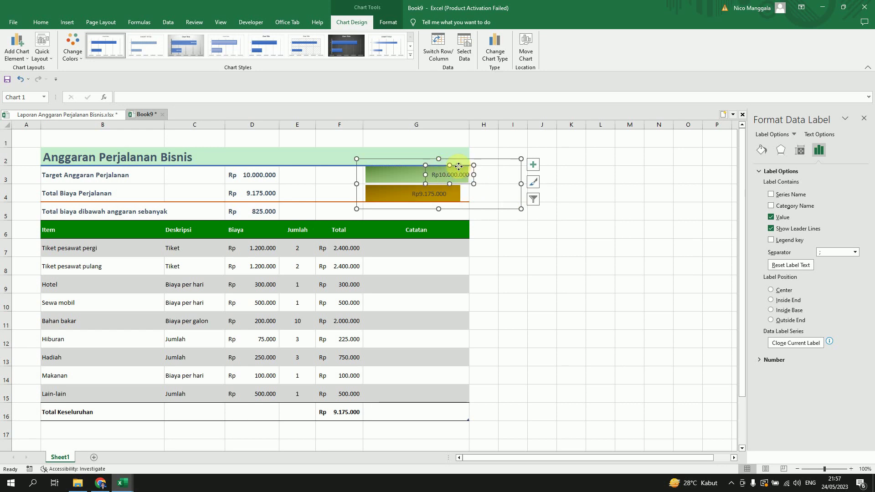
{"action": "left_click_drag", "start_coordinate": [458, 166], "coordinate": [460, 166]}
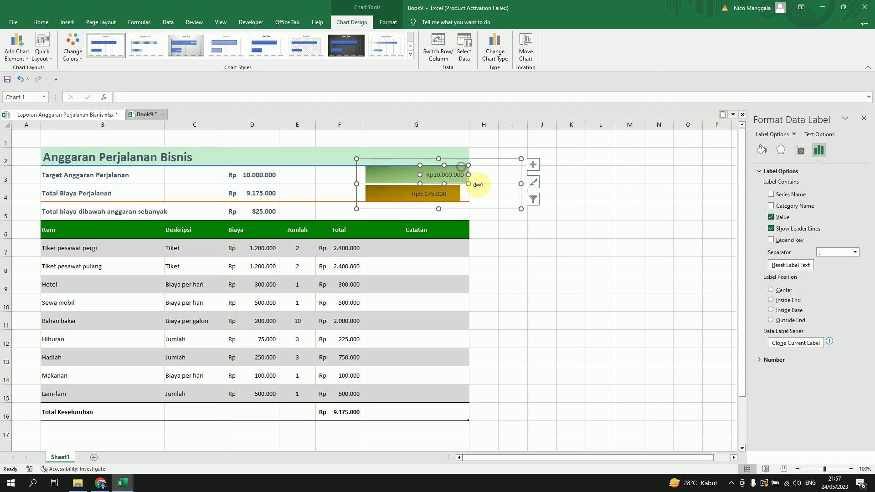
{"action": "left_click", "coordinate": [581, 200]}
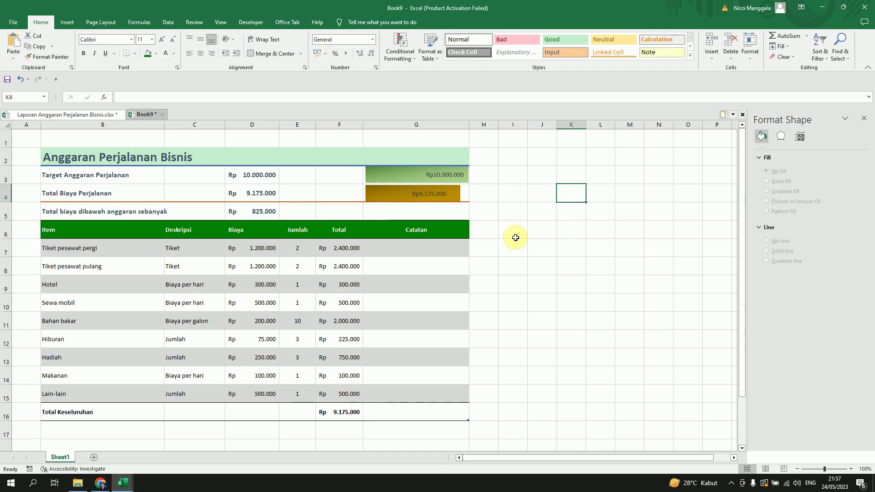
Make the data labels of both chart bars bold.
{"action": "left_click", "coordinate": [454, 174]}
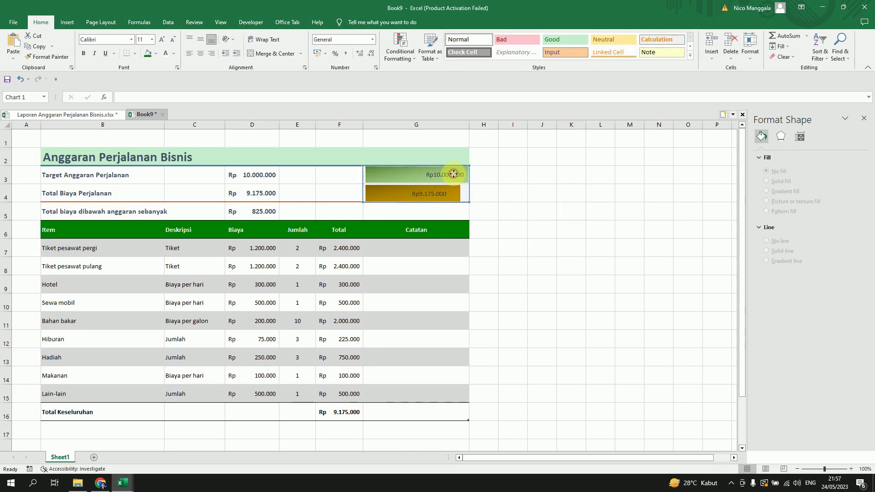
{"action": "left_click", "coordinate": [454, 173]}
{"action": "left_click", "coordinate": [40, 22]}
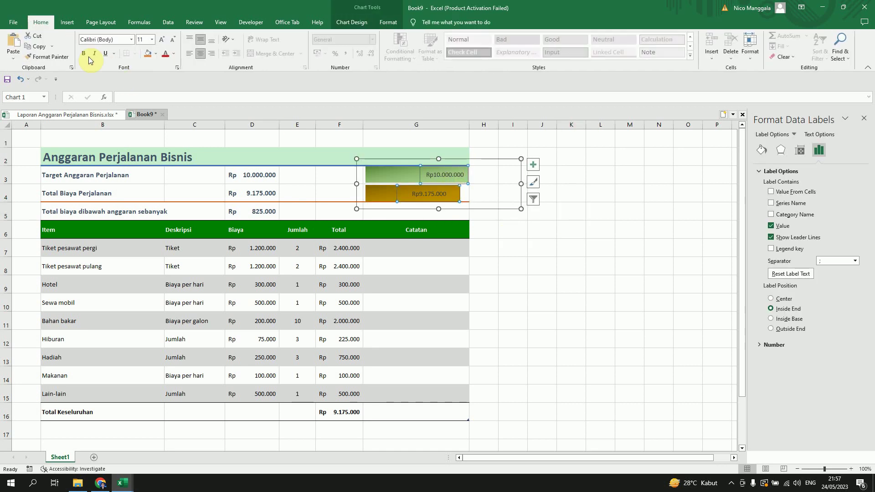
{"action": "left_click", "coordinate": [85, 53]}
{"action": "left_click", "coordinate": [427, 193]}
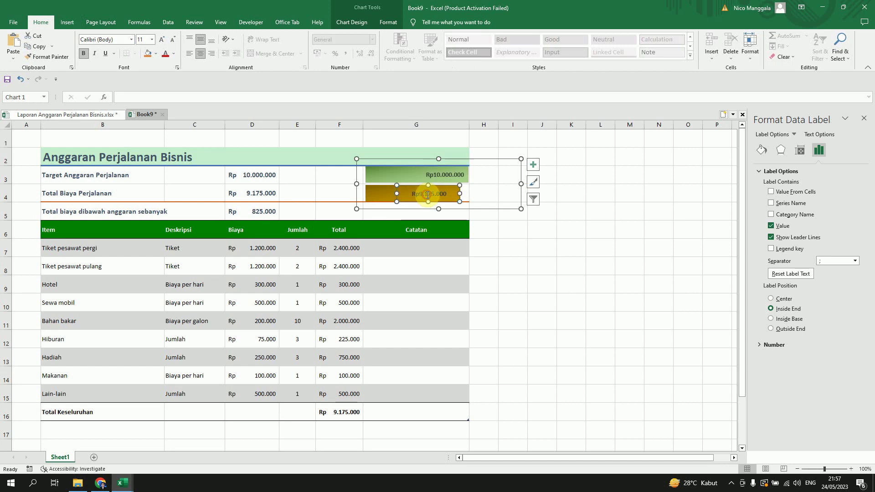
{"action": "left_click", "coordinate": [453, 174]}
{"action": "left_click", "coordinate": [515, 237]}
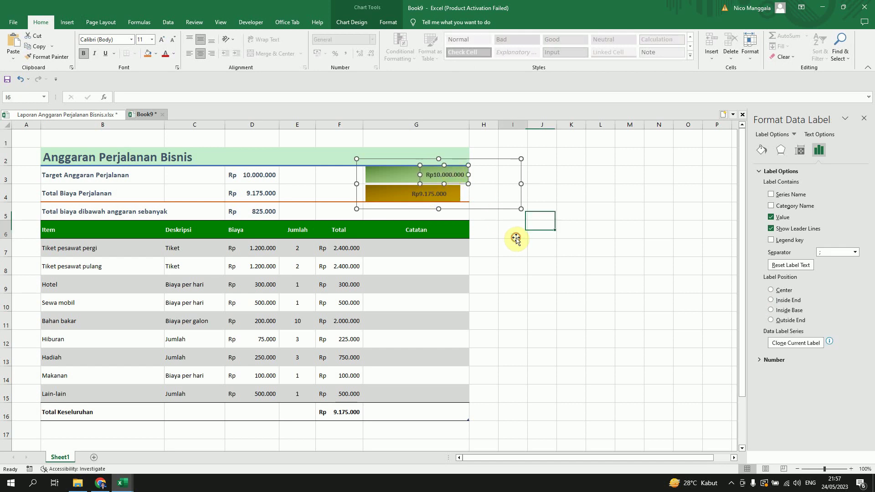
Widen columns F and G, and resize the chart's plot area so that both bars fit within column G.
{"action": "left_click_drag", "start_coordinate": [363, 123], "coordinate": [372, 123]}
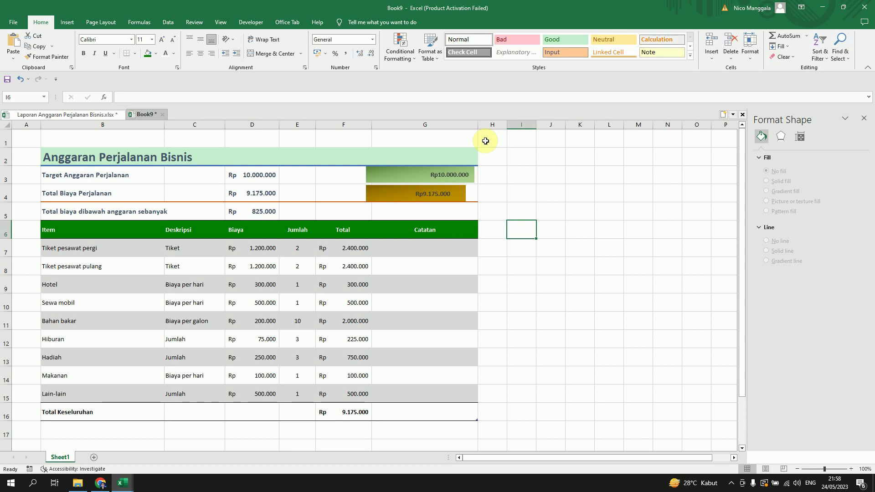
{"action": "left_click_drag", "start_coordinate": [478, 123], "coordinate": [499, 121]}
{"action": "left_click", "coordinate": [533, 162]}
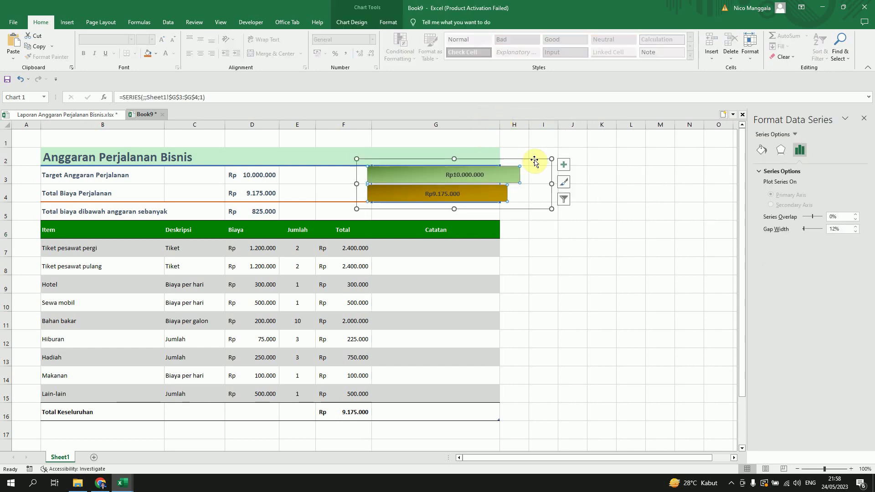
{"action": "left_click", "coordinate": [564, 178]}
{"action": "left_click", "coordinate": [542, 185]}
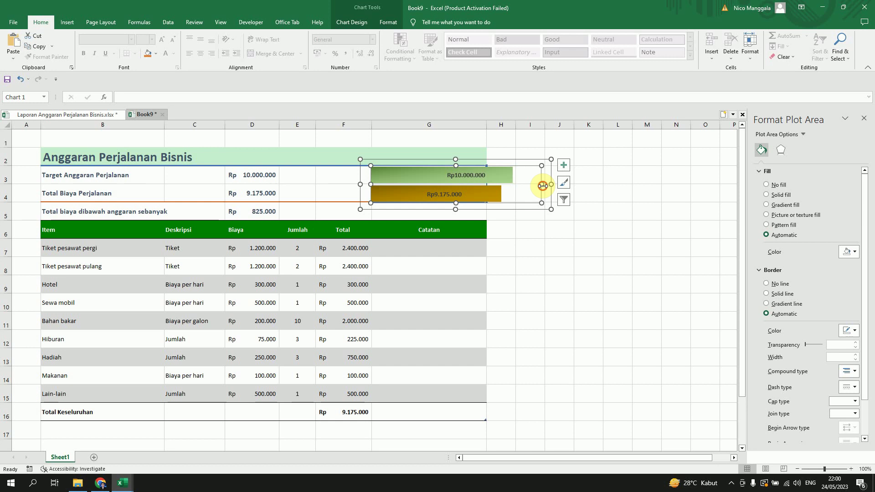
{"action": "left_click_drag", "start_coordinate": [542, 186], "coordinate": [538, 184]}
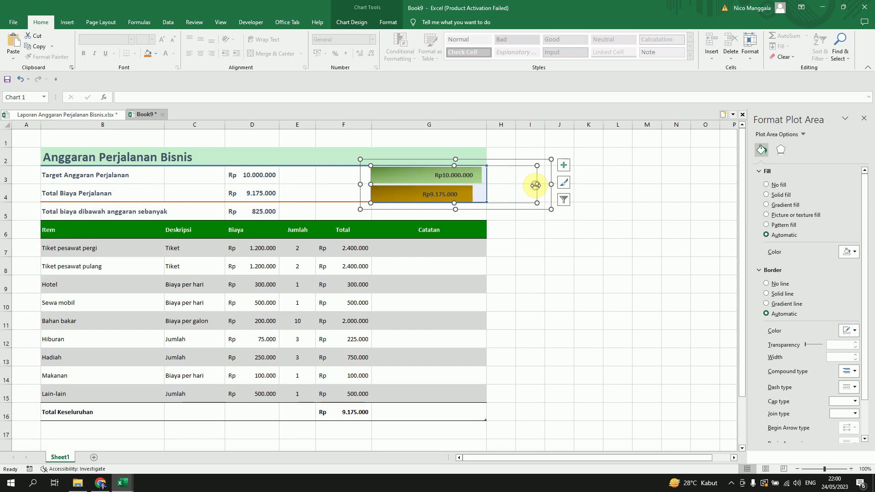
{"action": "left_click", "coordinate": [518, 247]}
Narrow column G slightly and stretch the plot area until the target budget bar reaches the column's outer edge.
{"action": "left_click_drag", "start_coordinate": [485, 125], "coordinate": [486, 127]}
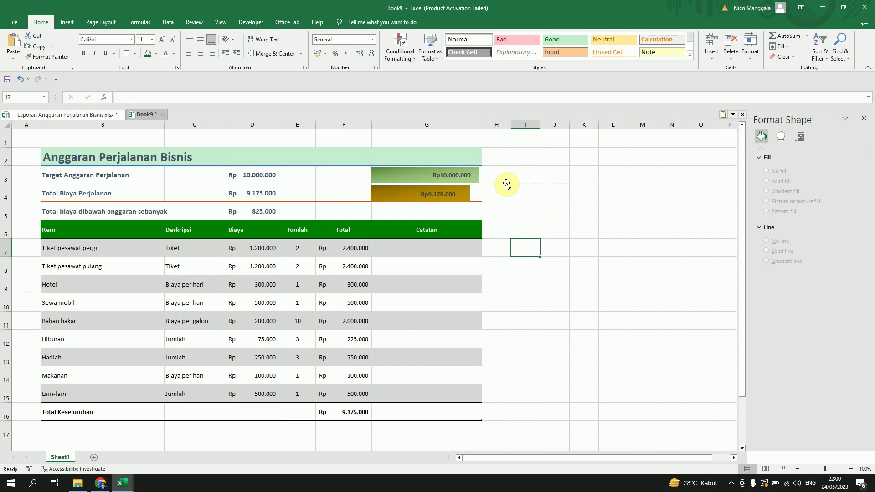
{"action": "left_click", "coordinate": [533, 183]}
{"action": "left_click_drag", "start_coordinate": [533, 183], "coordinate": [536, 183]}
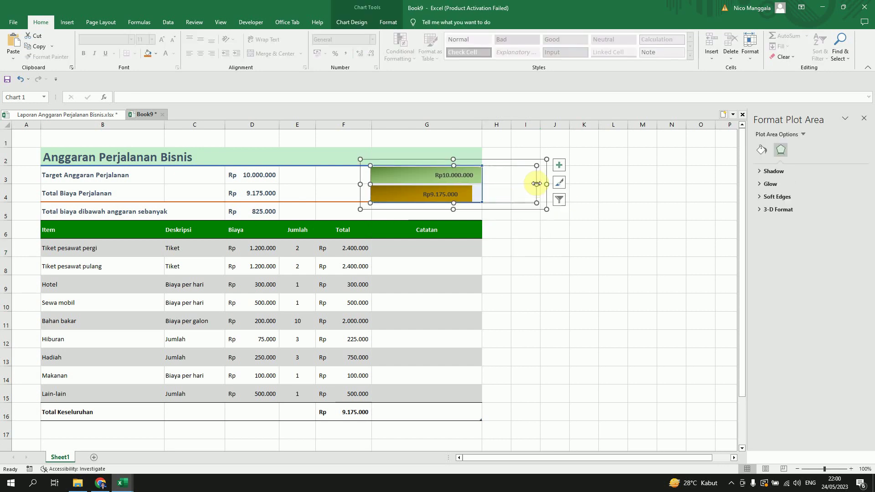
{"action": "left_click", "coordinate": [542, 244]}
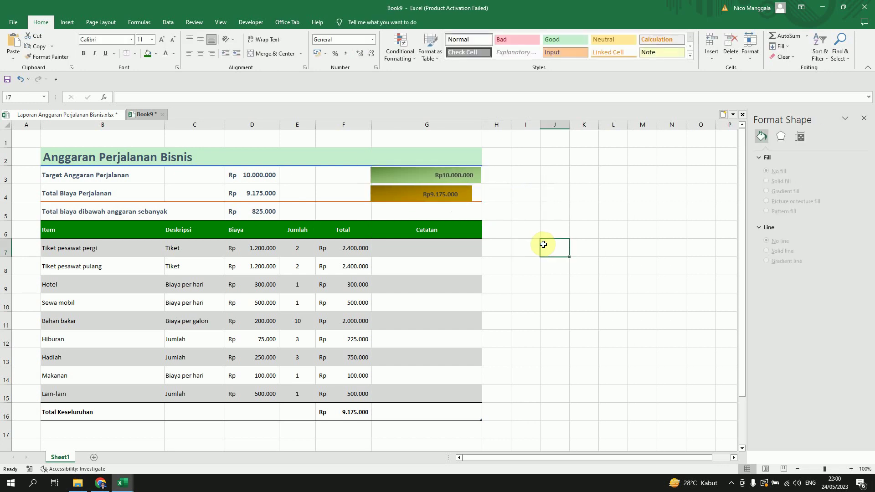
Nudge the whole chart slightly so that its bars line up with the borders of column G.
{"action": "left_click", "coordinate": [426, 177]}
{"action": "left_click", "coordinate": [474, 161]}
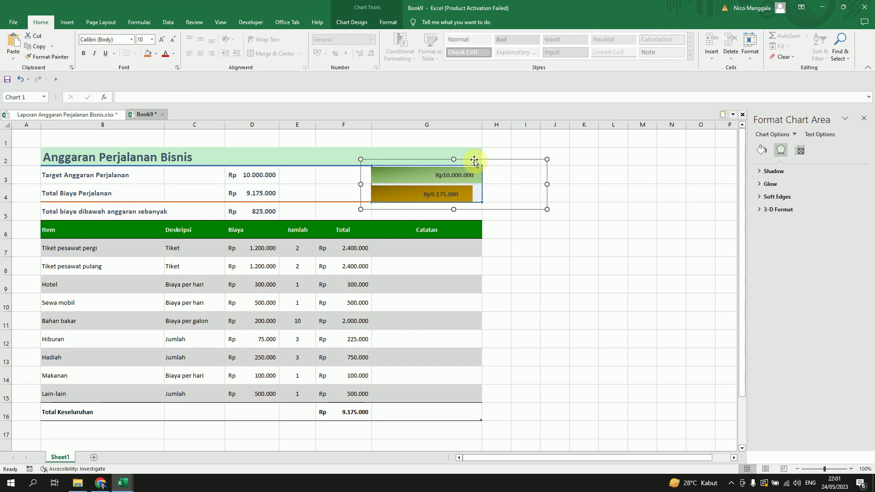
{"action": "left_click", "coordinate": [559, 255]}
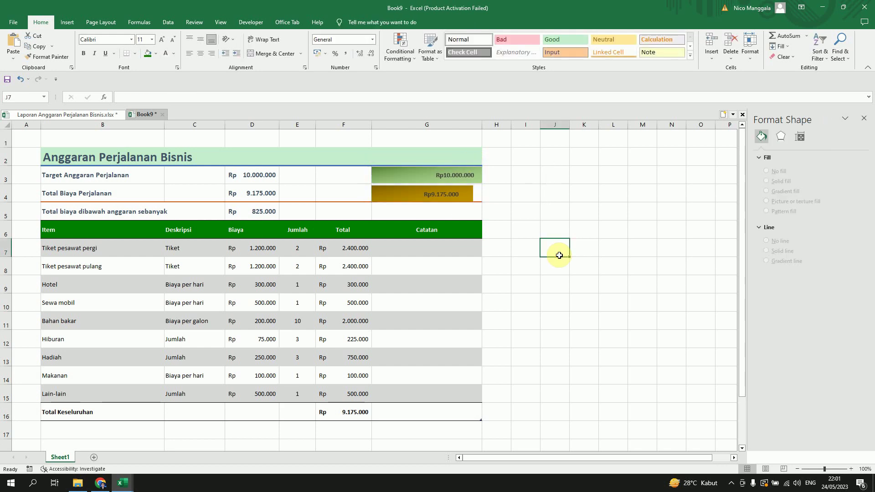
Hide the worksheet gridlines around the finished budget report.
{"action": "scroll", "coordinate": [570, 289], "scroll_direction": "down", "scroll_amount": 3}
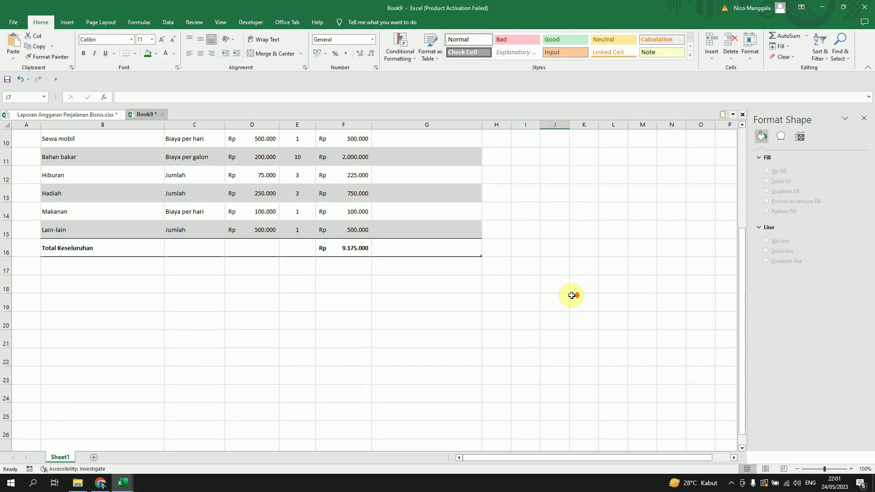
{"action": "scroll", "coordinate": [572, 293], "scroll_direction": "up", "scroll_amount": 3}
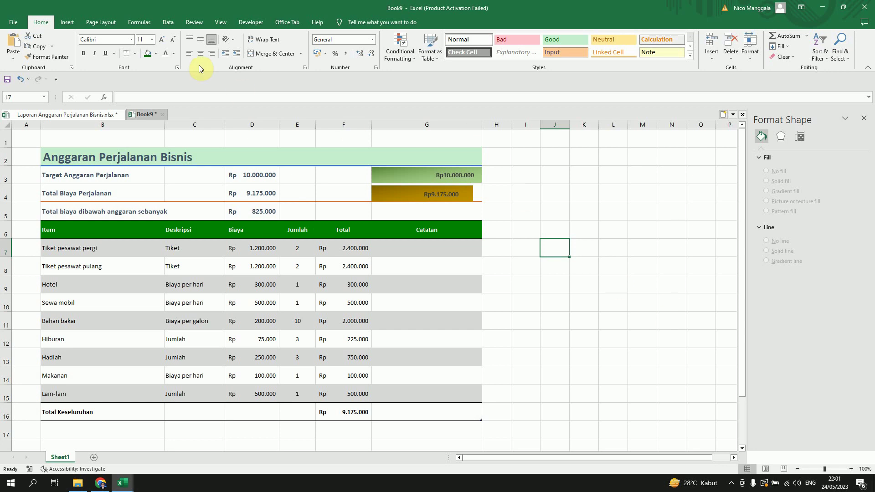
{"action": "left_click", "coordinate": [219, 23]}
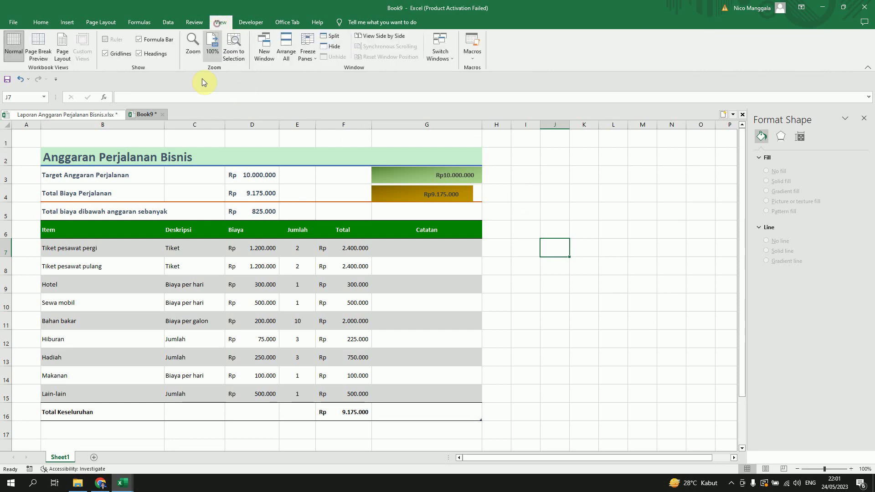
{"action": "left_click", "coordinate": [105, 53]}
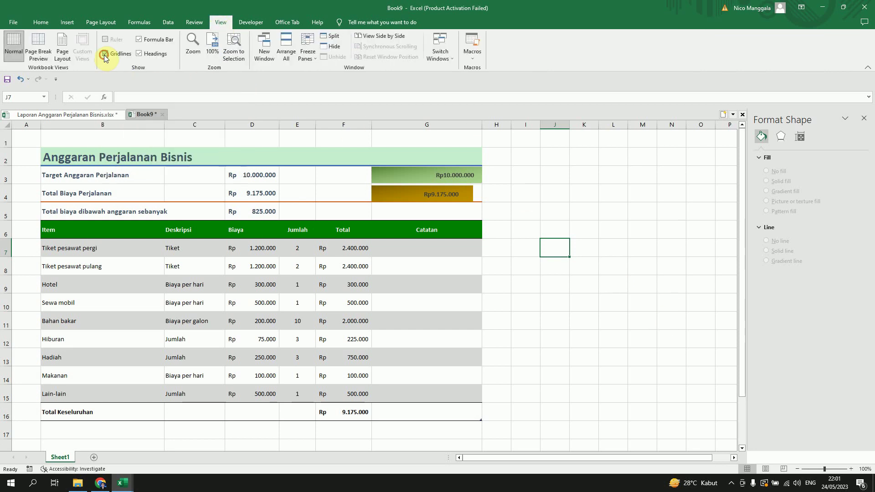
{"action": "left_click", "coordinate": [547, 200]}
{"action": "left_click", "coordinate": [628, 278]}
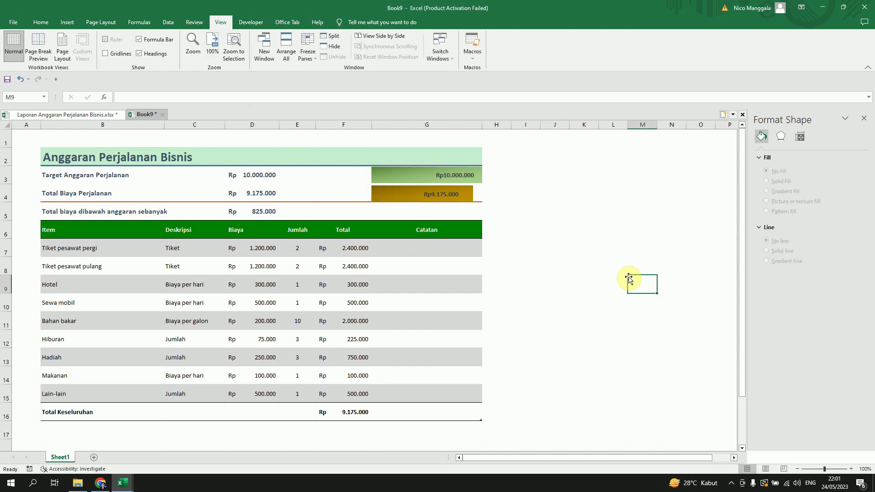